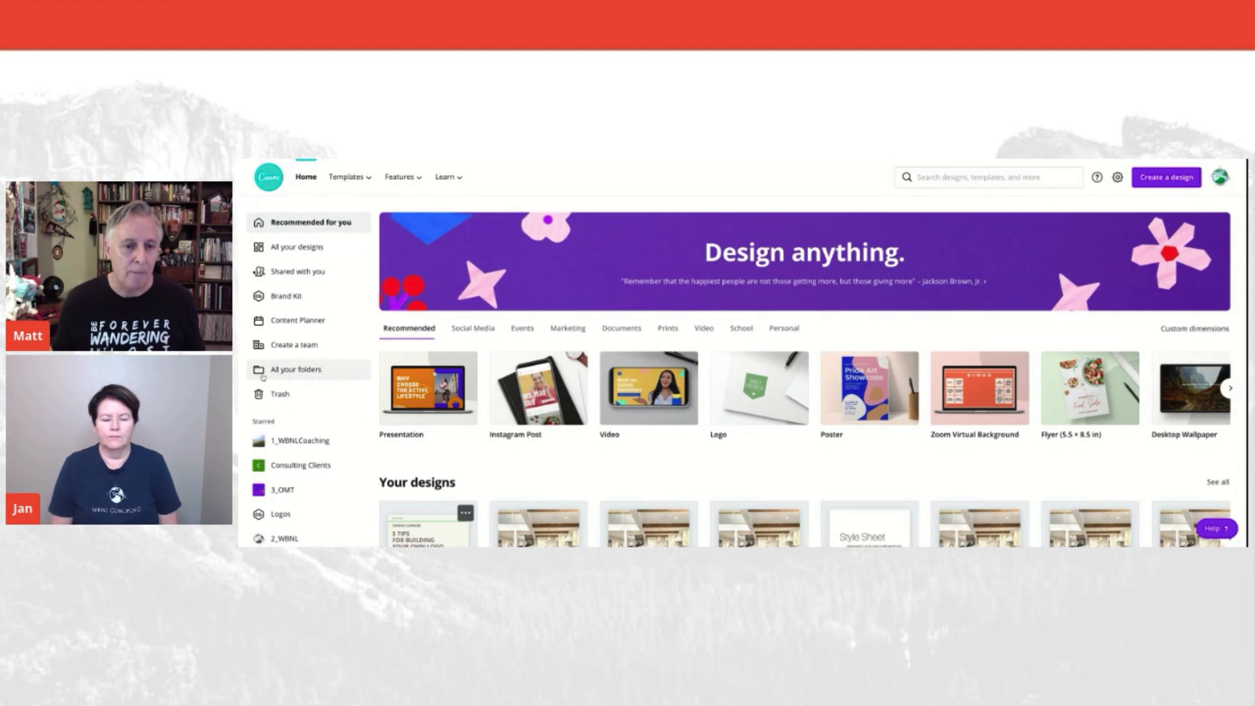
Open the Brand Kit and review its brand logos, continuing down to the brand colors and fonts.
click(275, 298)
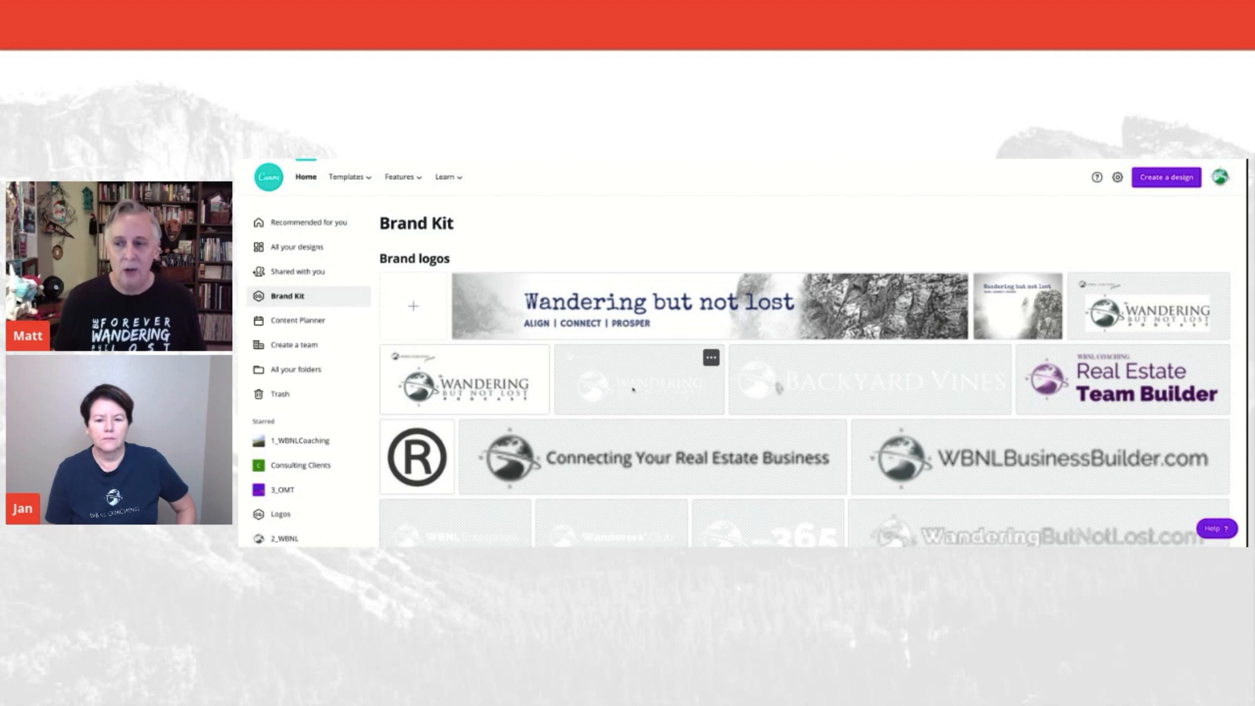
scroll(632, 389, down, 3)
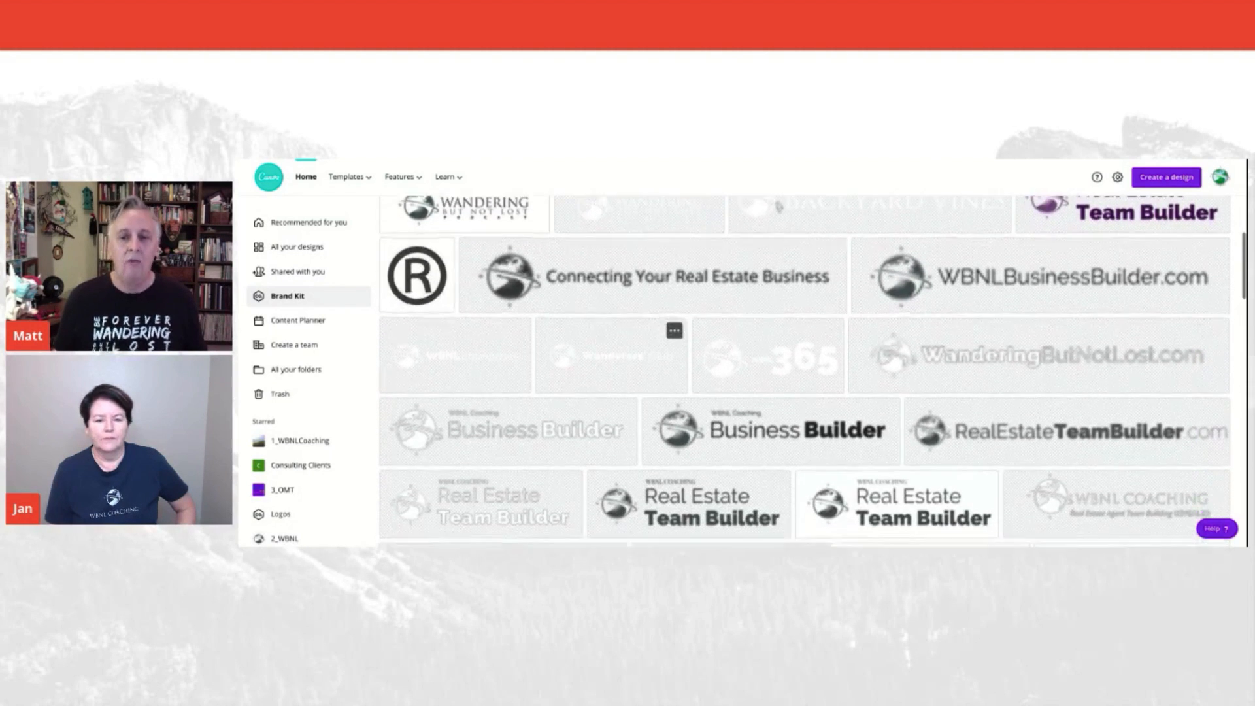
scroll(740, 322, down, 1)
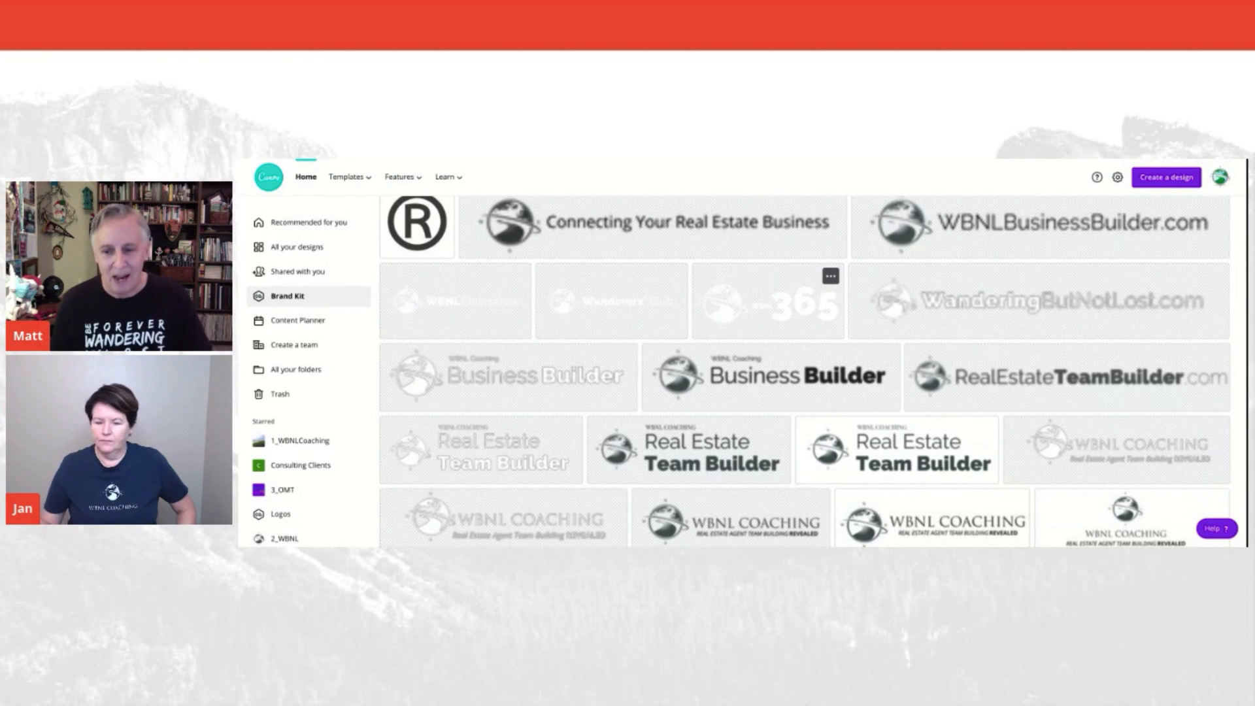
scroll(756, 329, down, 3)
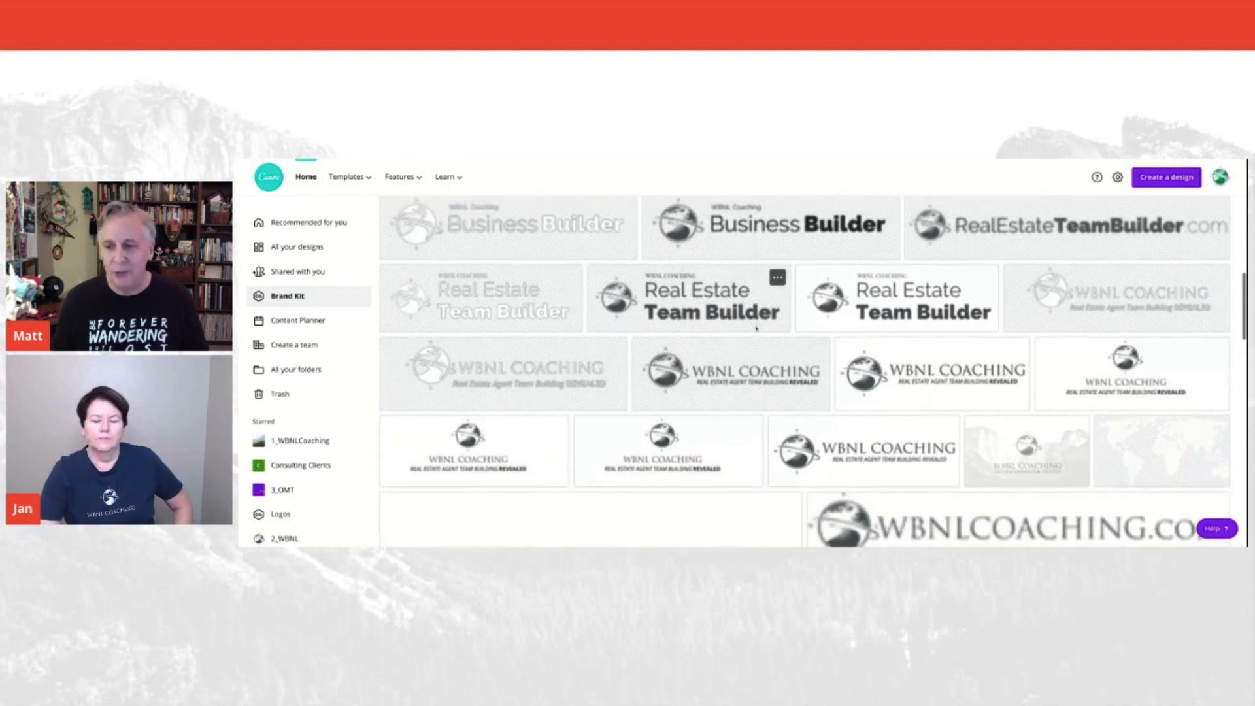
scroll(756, 328, down, 4)
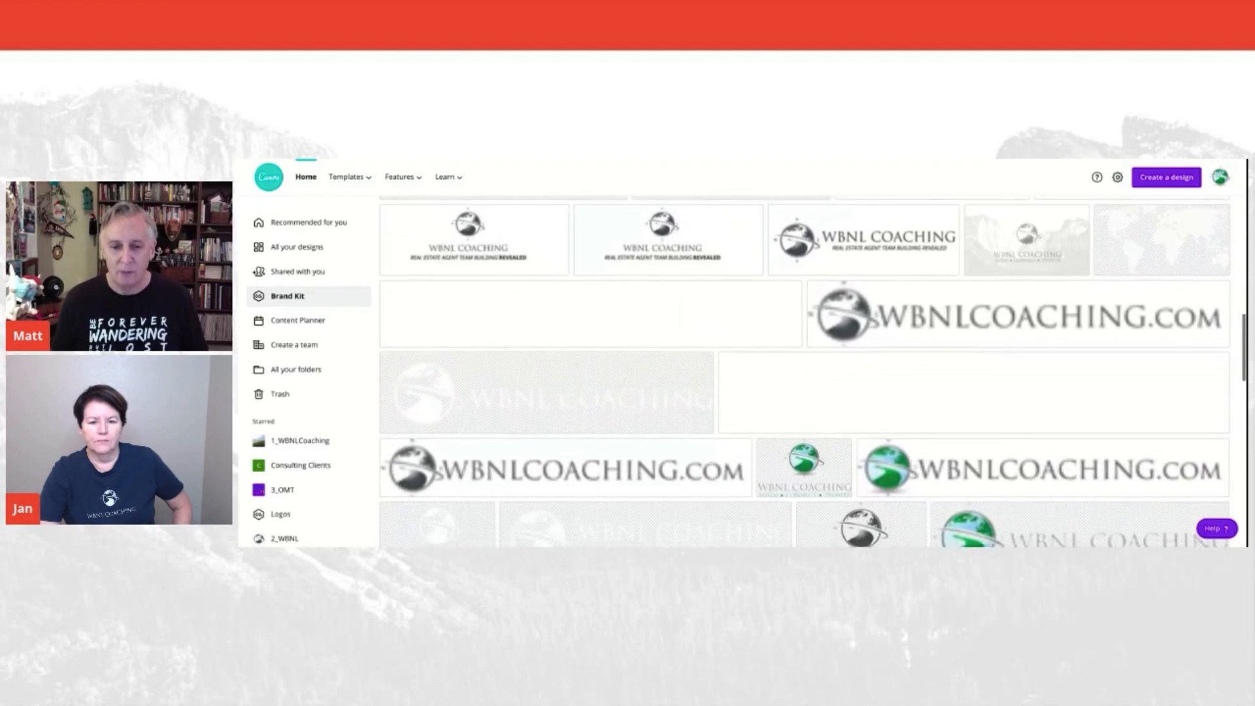
scroll(739, 366, down, 1)
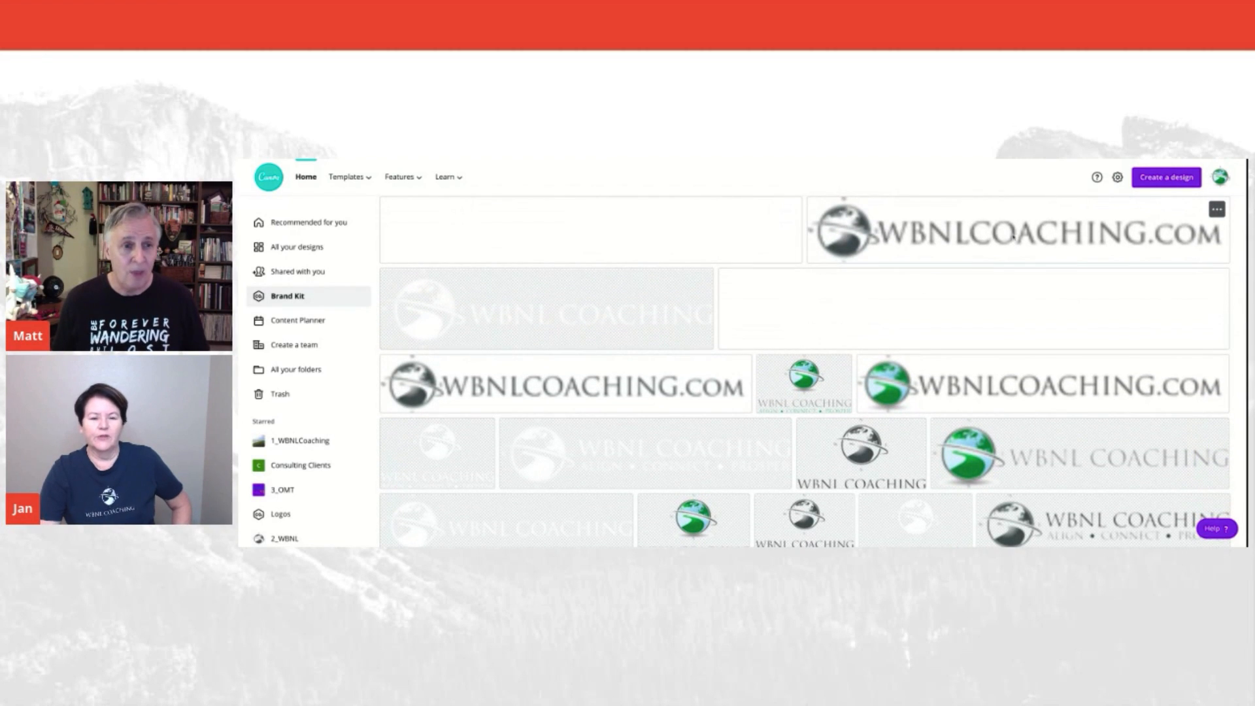
scroll(737, 301, down, 1)
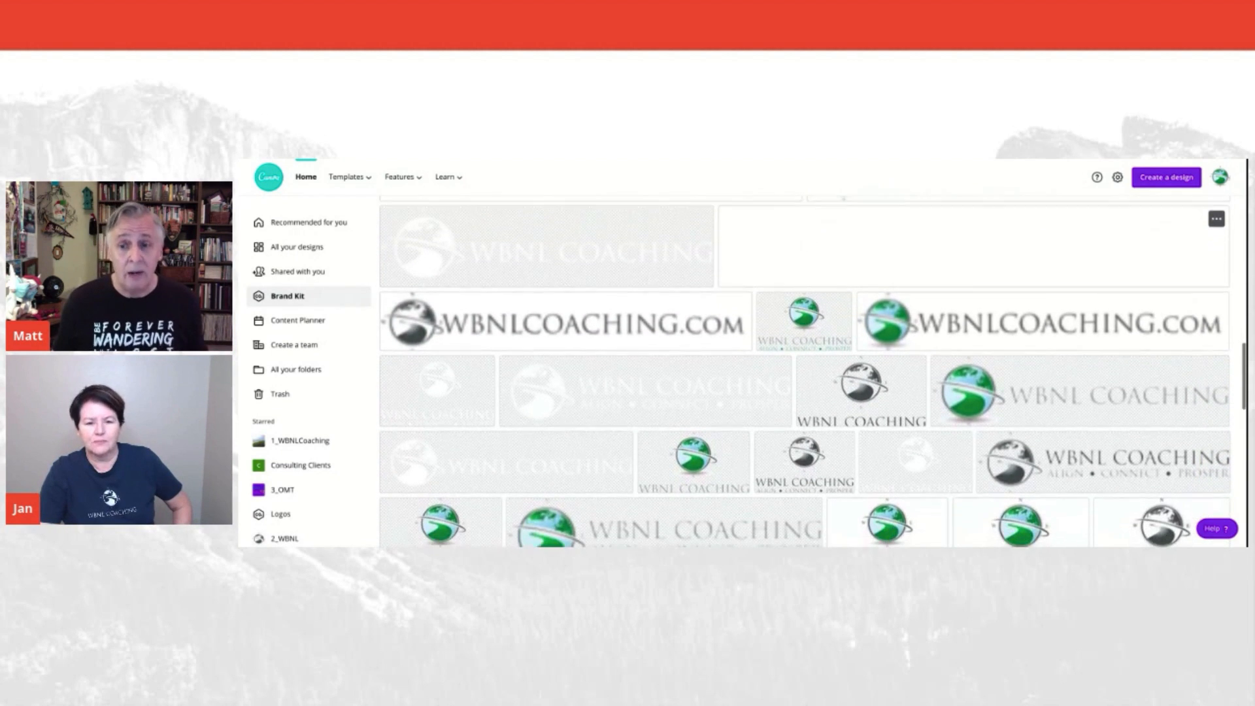
scroll(732, 370, down, 2)
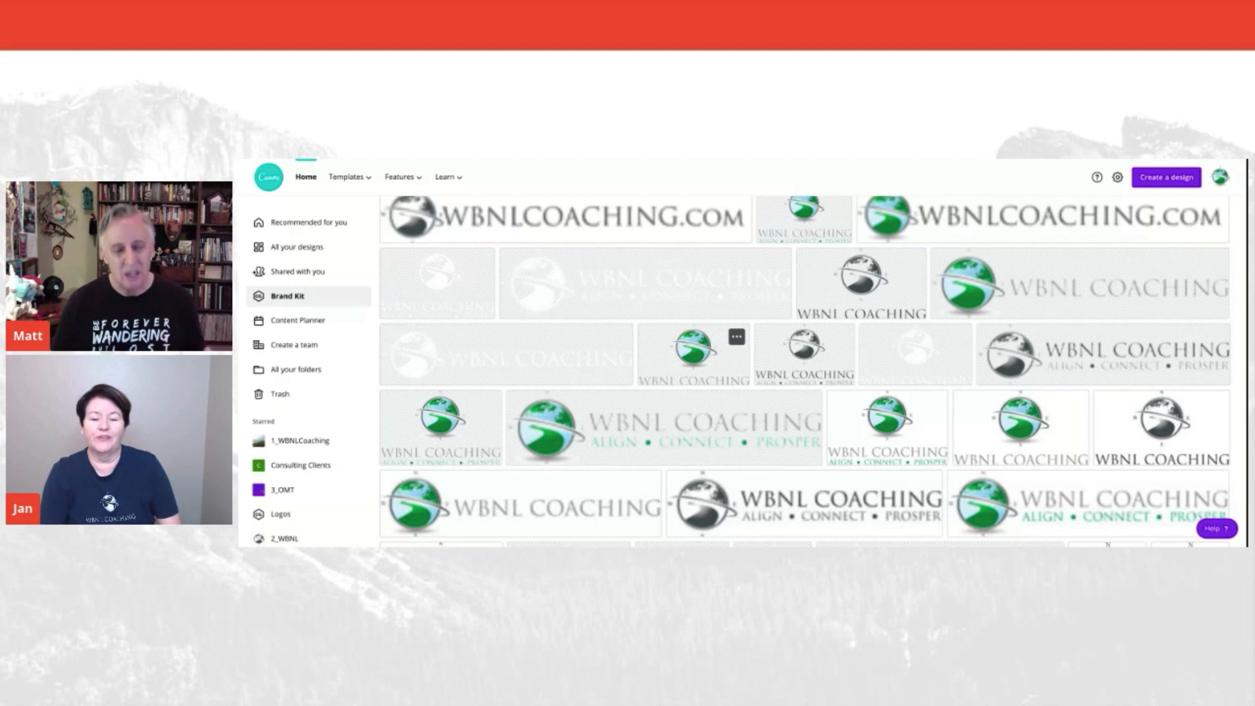
scroll(739, 366, down, 2)
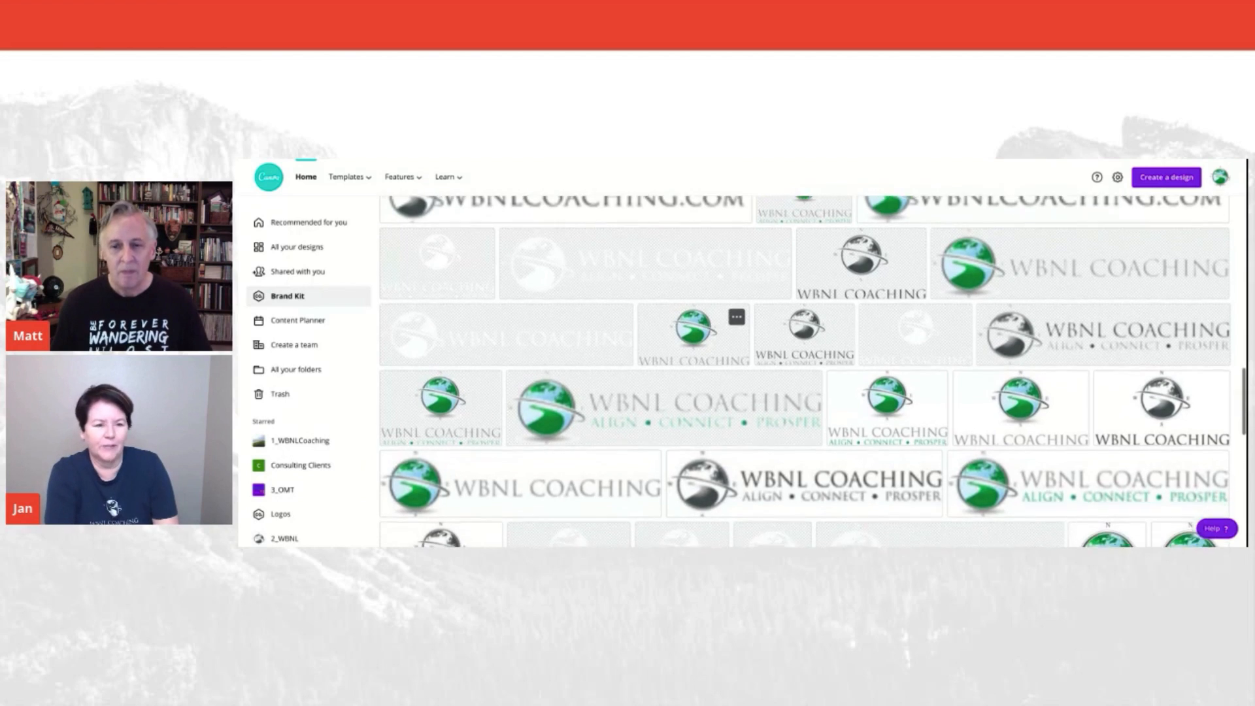
scroll(803, 371, down, 6)
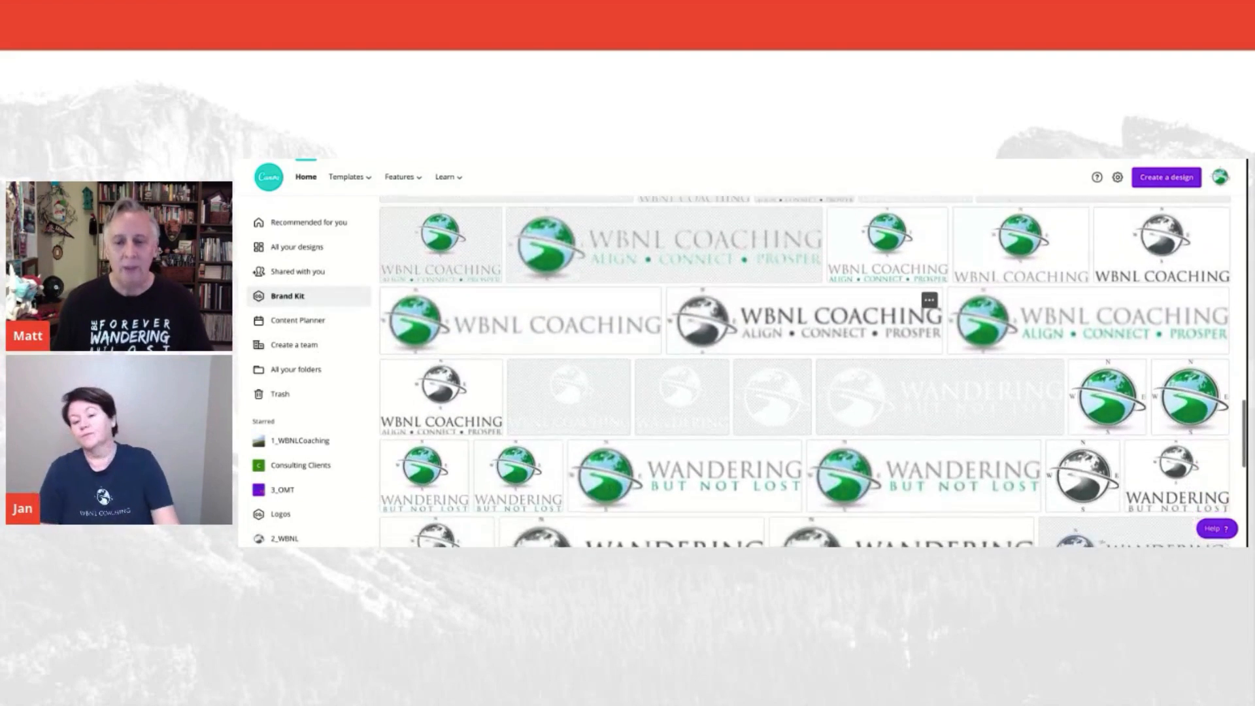
scroll(719, 275, down, 2)
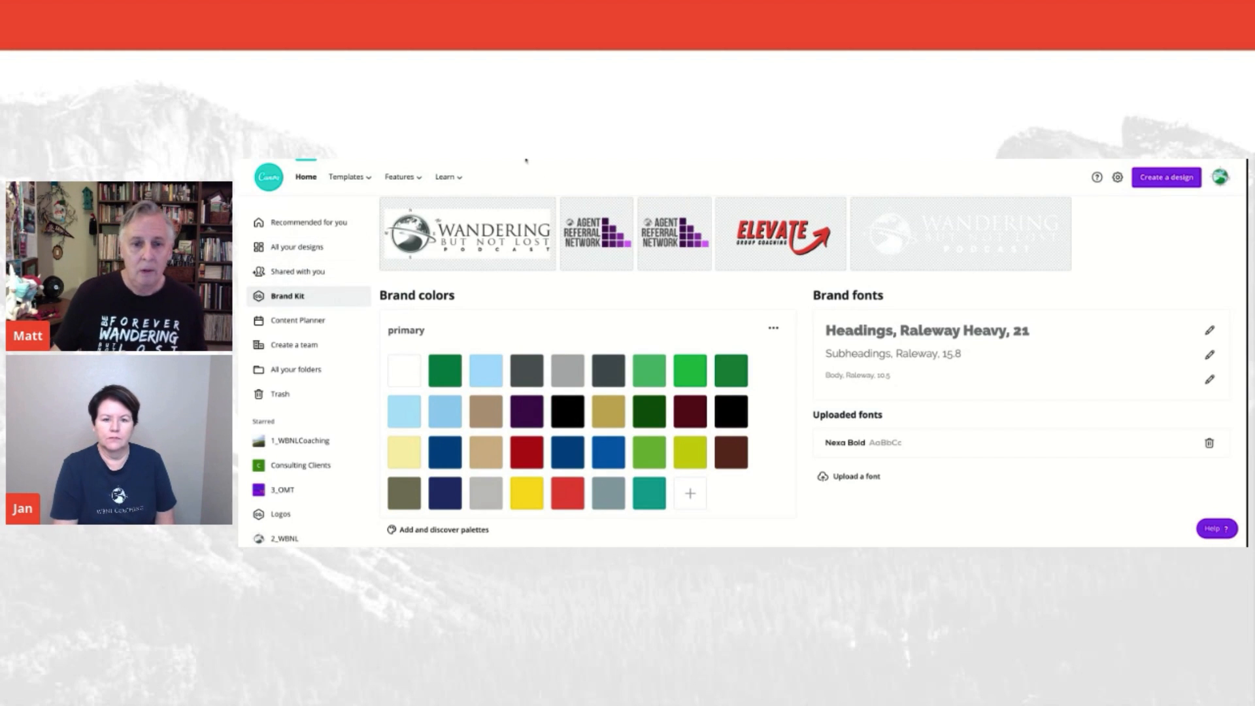
Return to the home page and search the designs and templates for "logo".
click(305, 177)
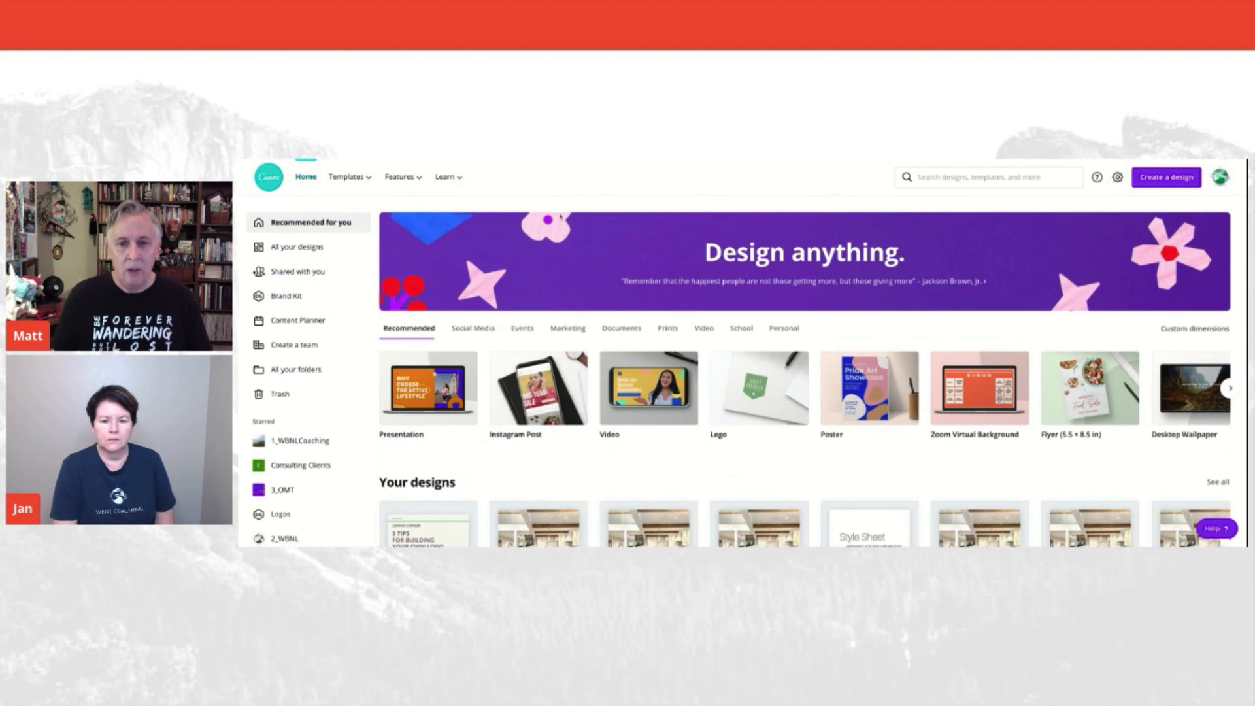
click(941, 179)
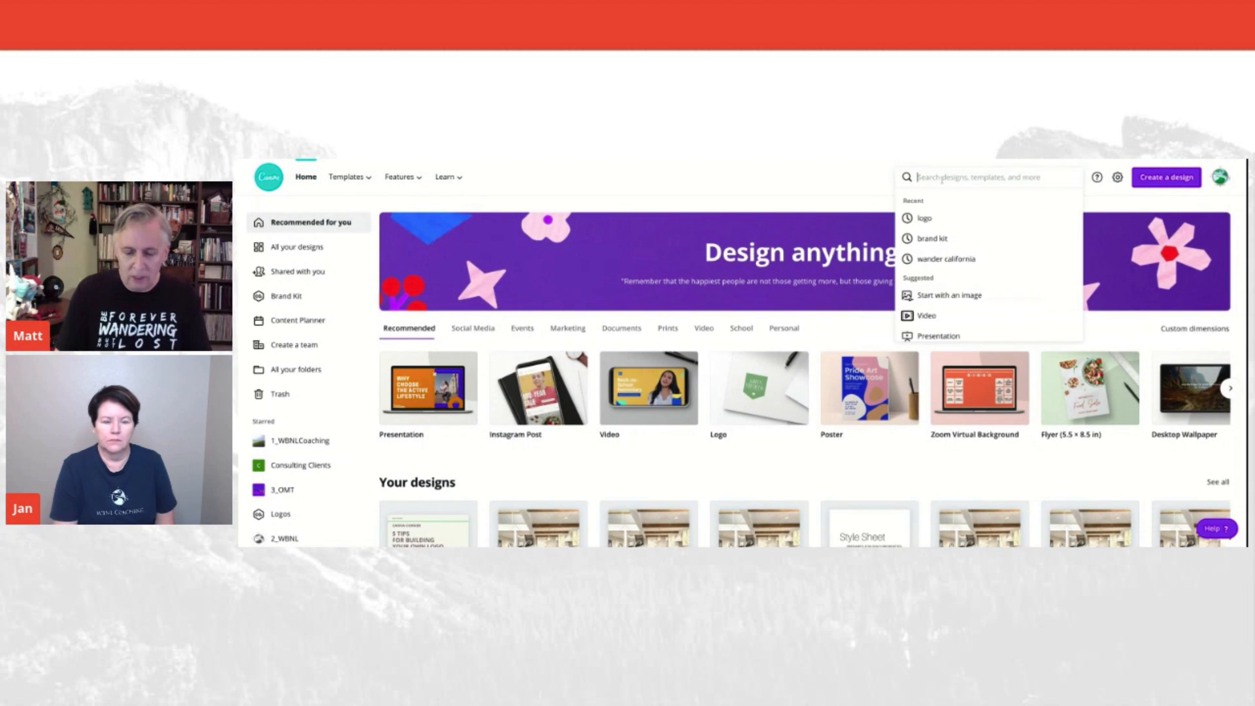
text(logo)
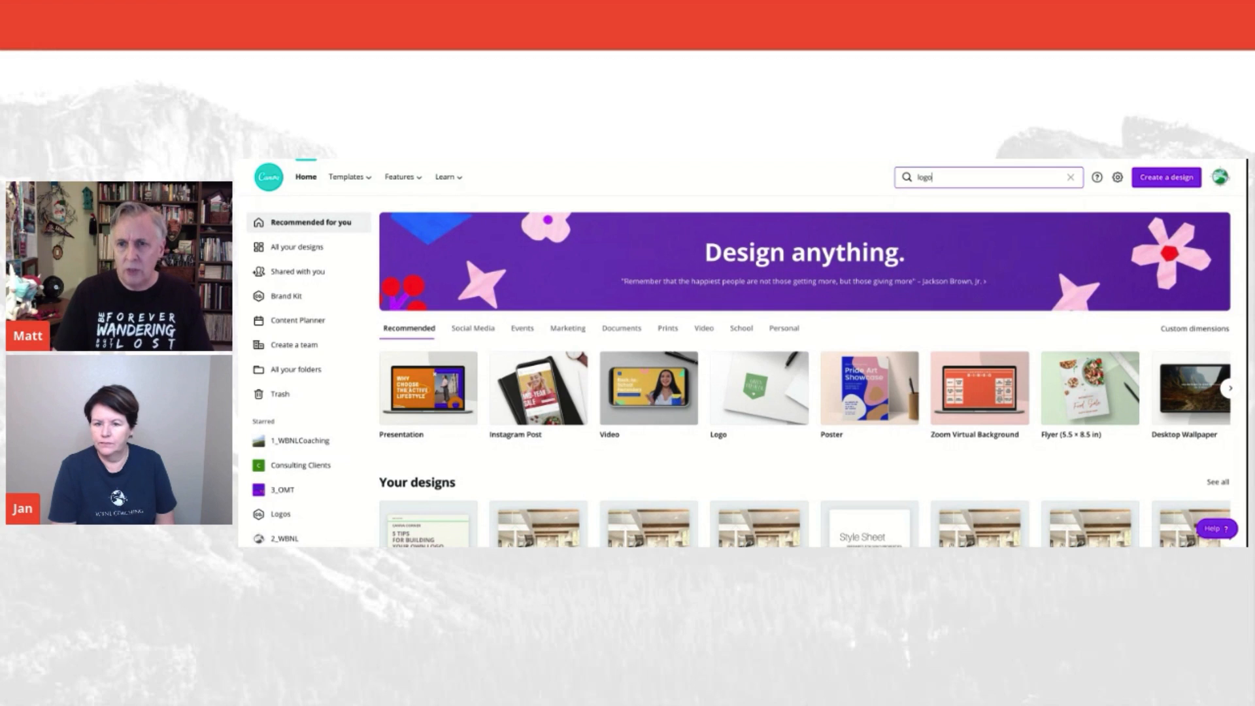
key(Return)
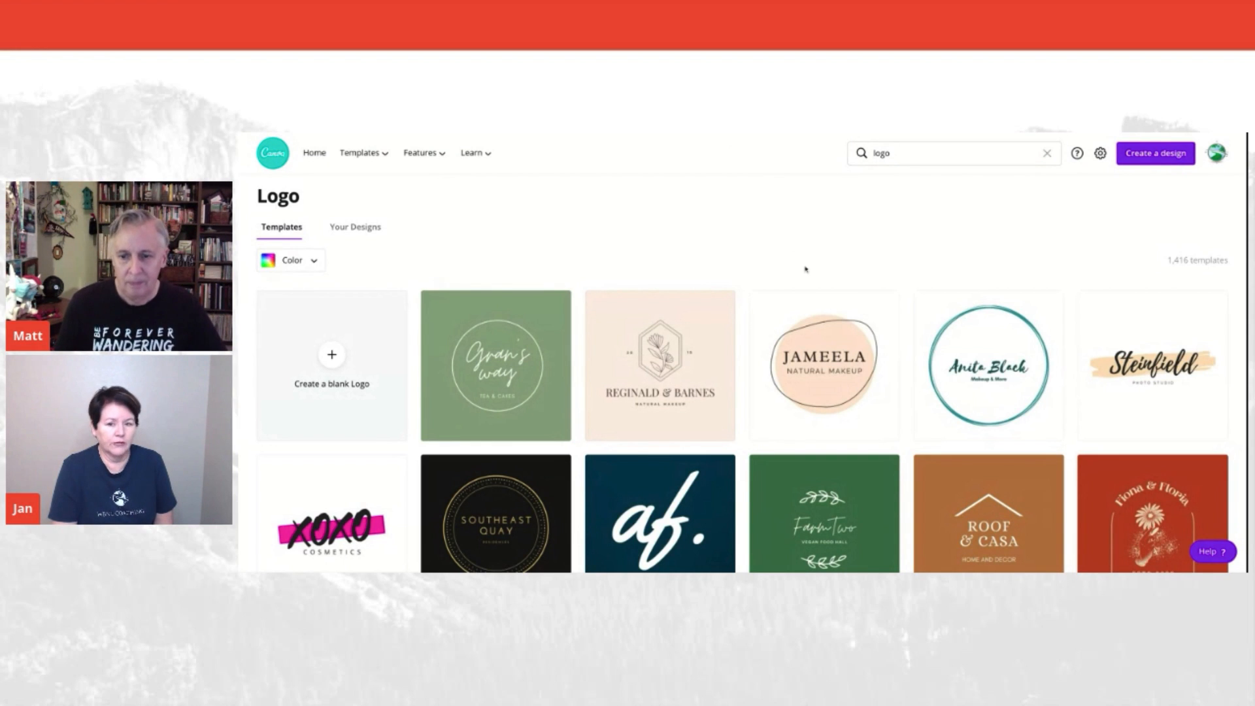
Browse the logo template results to compare the available styles, layouts, and color schemes.
scroll(751, 366, down, 3)
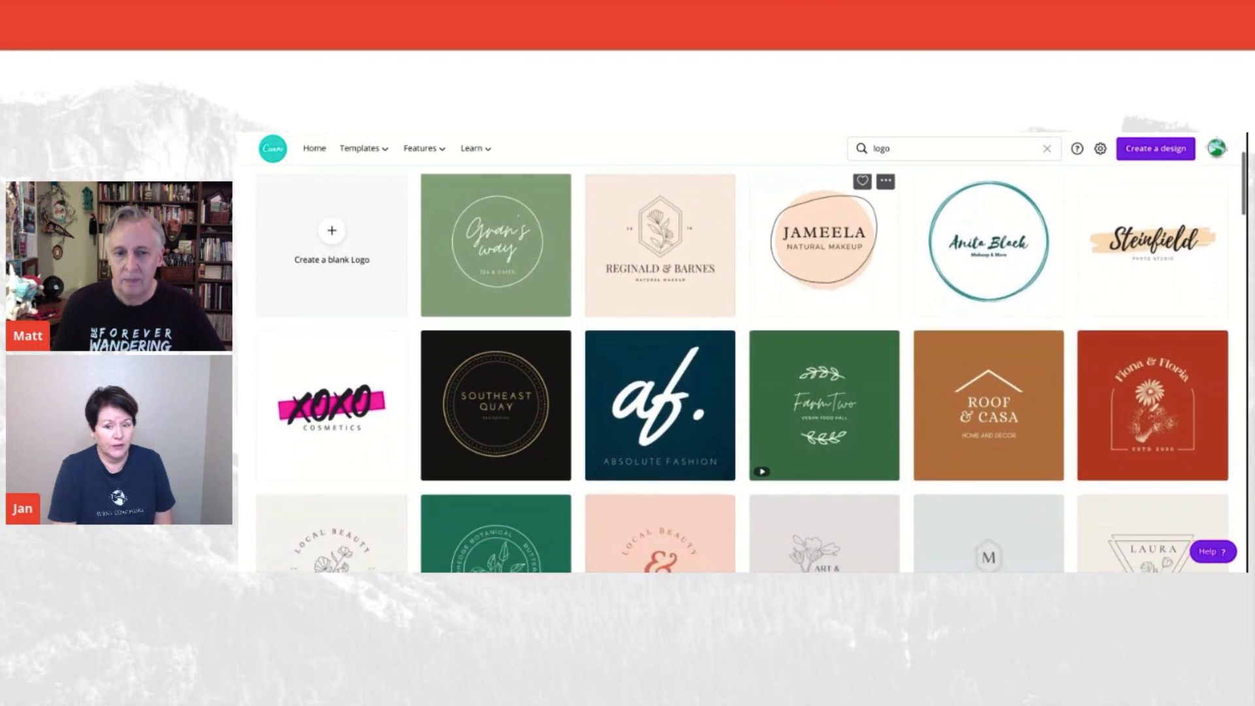
scroll(824, 294, down, 4)
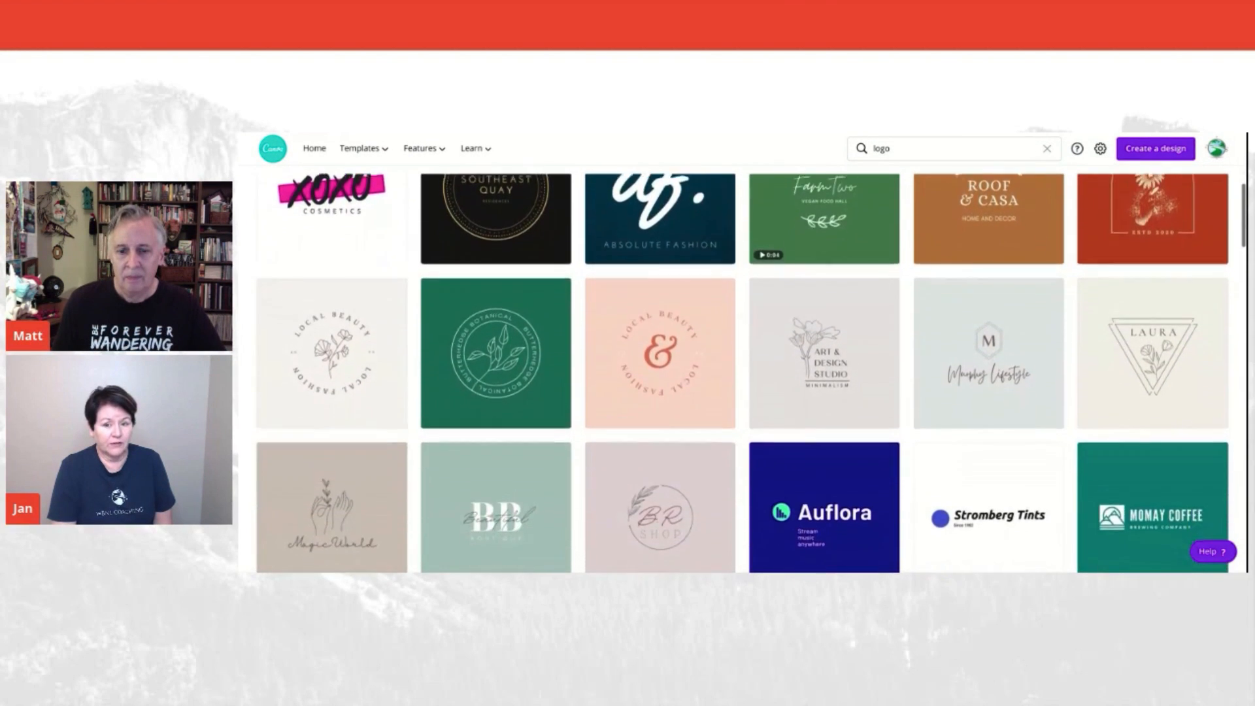
scroll(823, 294, down, 2)
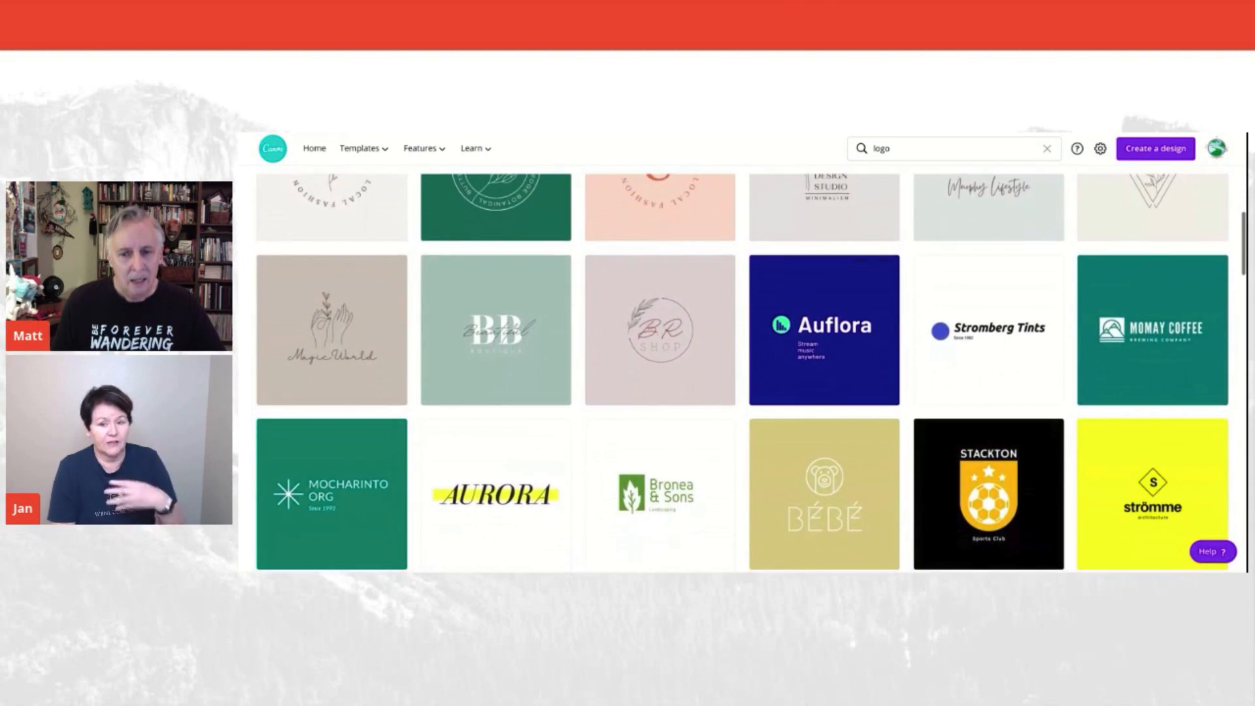
scroll(823, 327, down, 2)
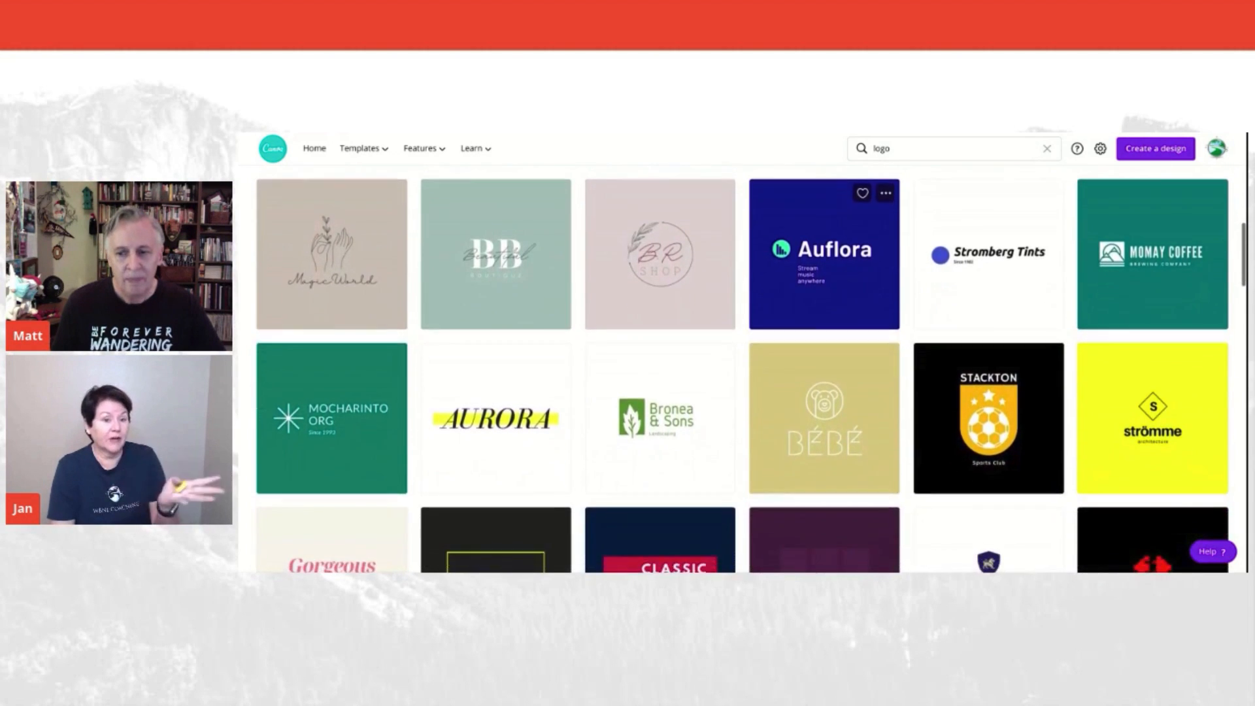
scroll(742, 373, down, 1)
scroll(742, 372, down, 1)
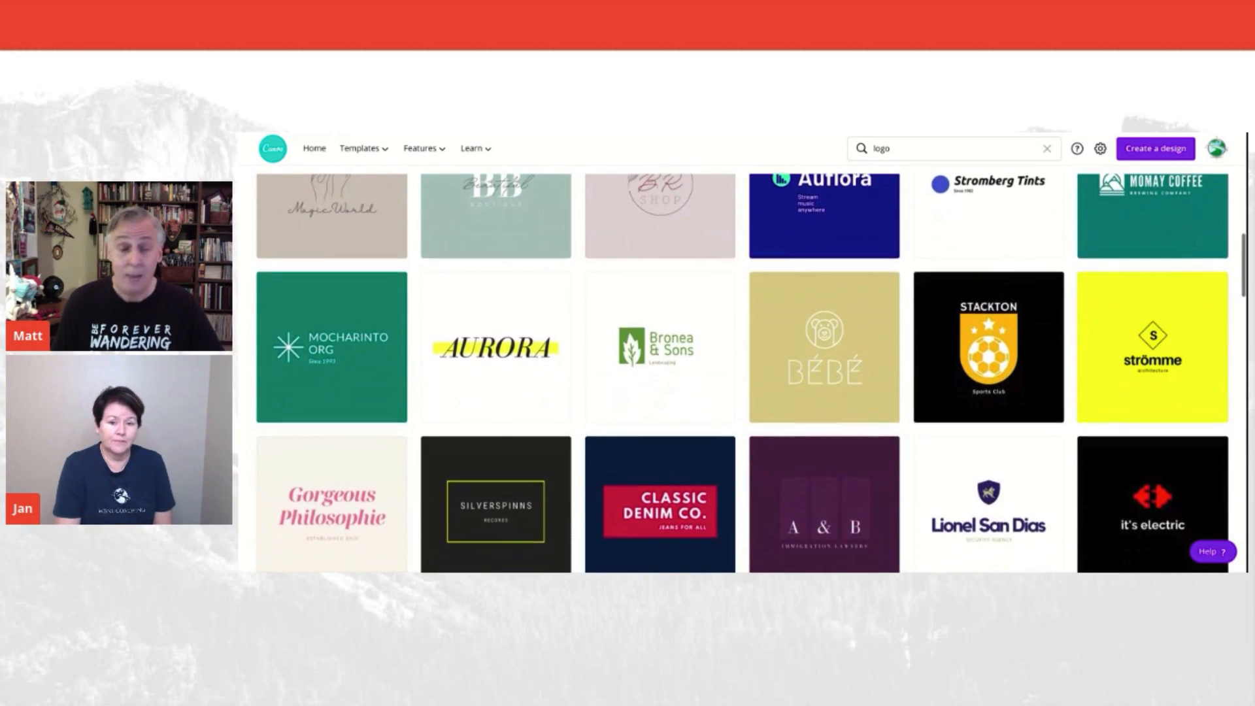
scroll(824, 294, down, 2)
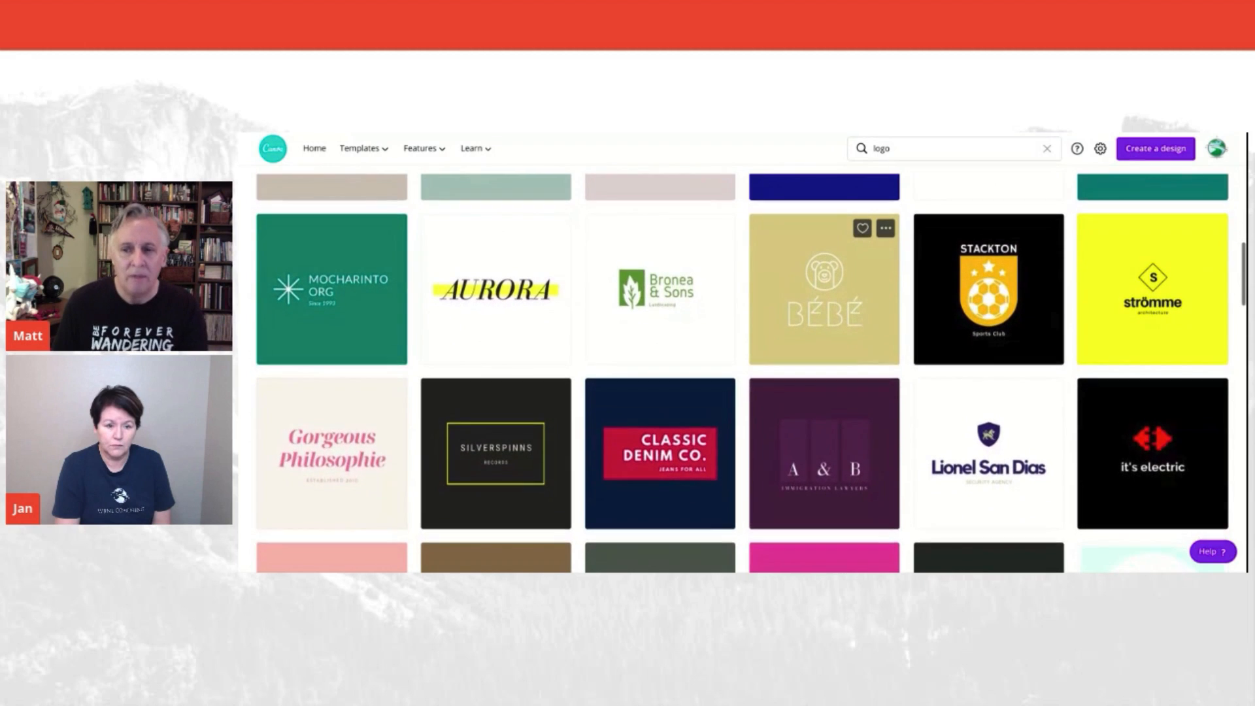
scroll(824, 287, down, 1)
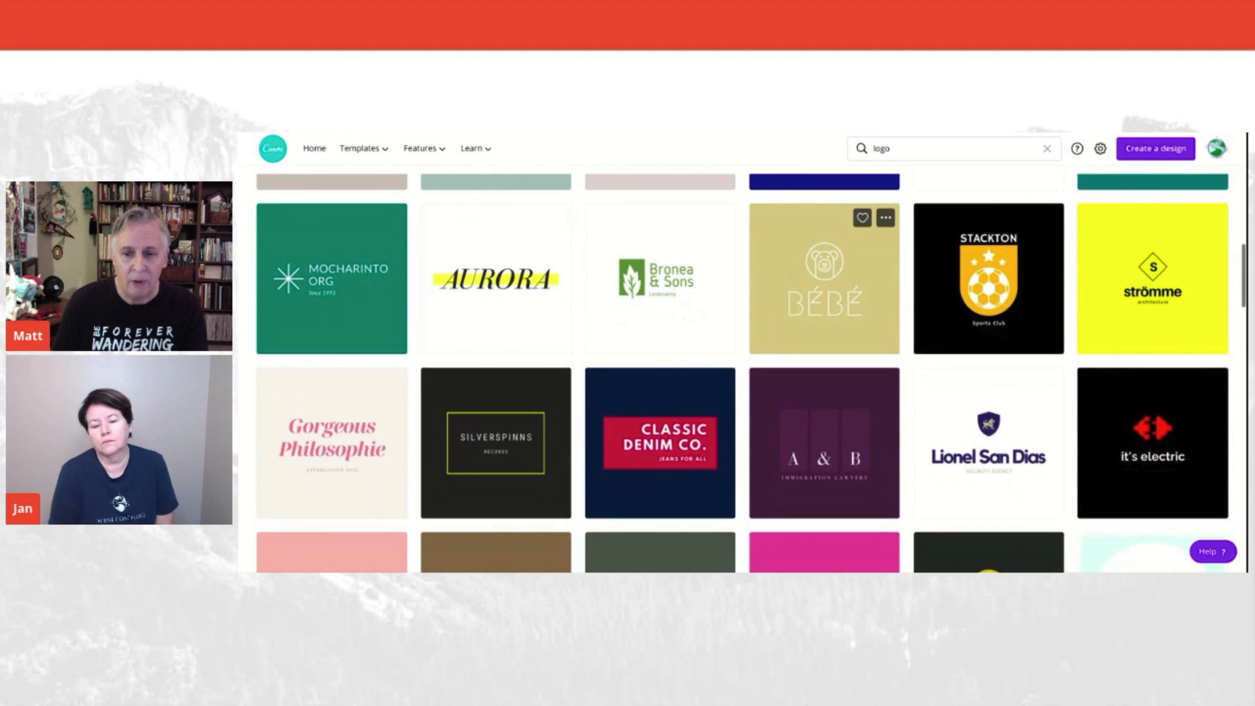
scroll(823, 288, down, 1)
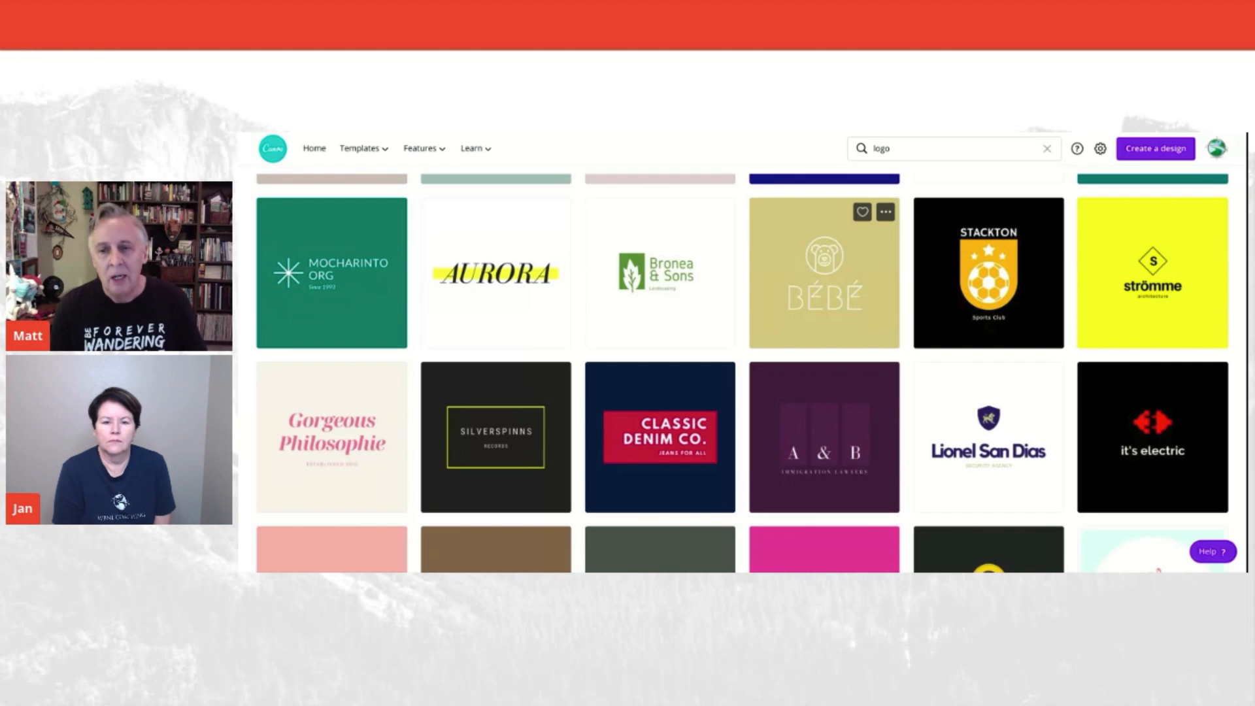
scroll(727, 282, down, 2)
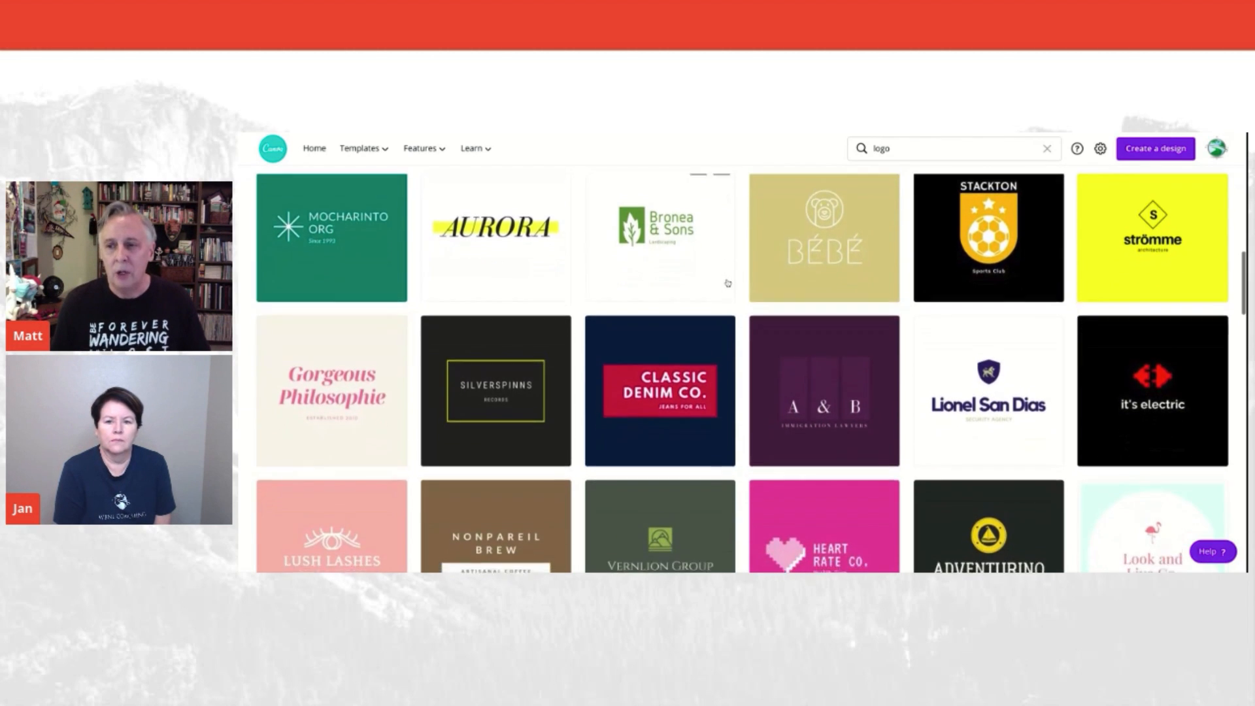
scroll(728, 283, down, 3)
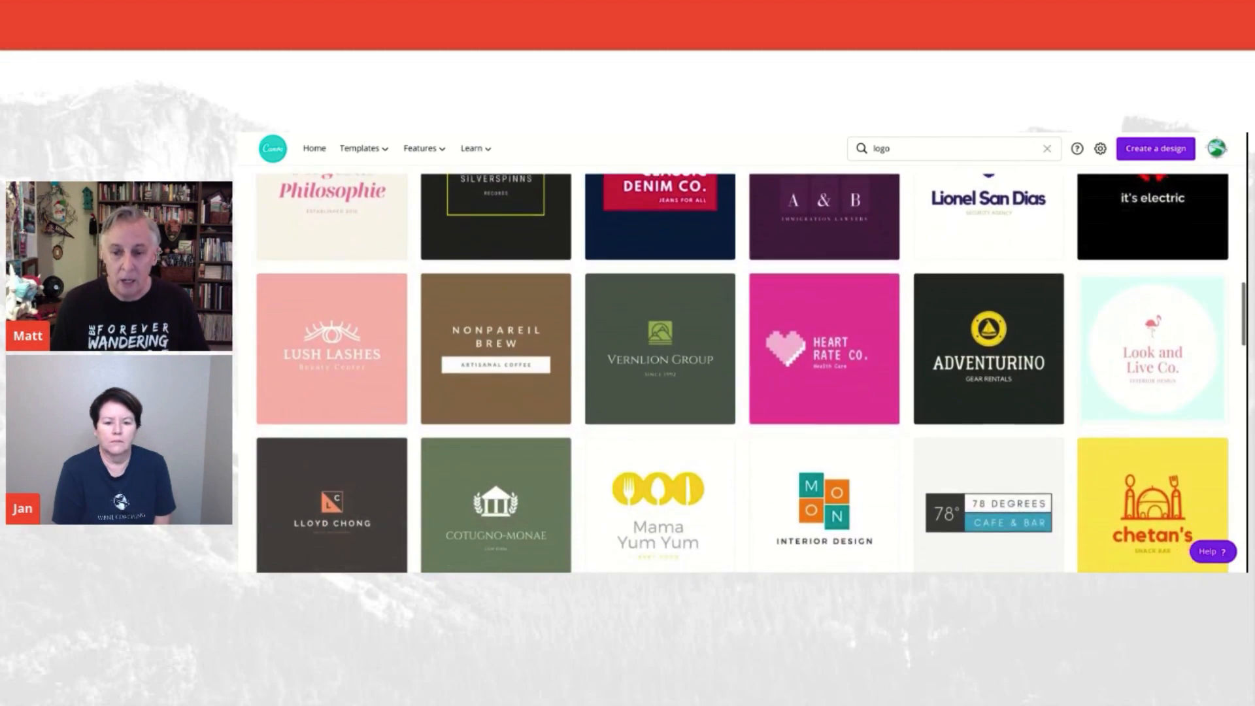
scroll(728, 283, down, 5)
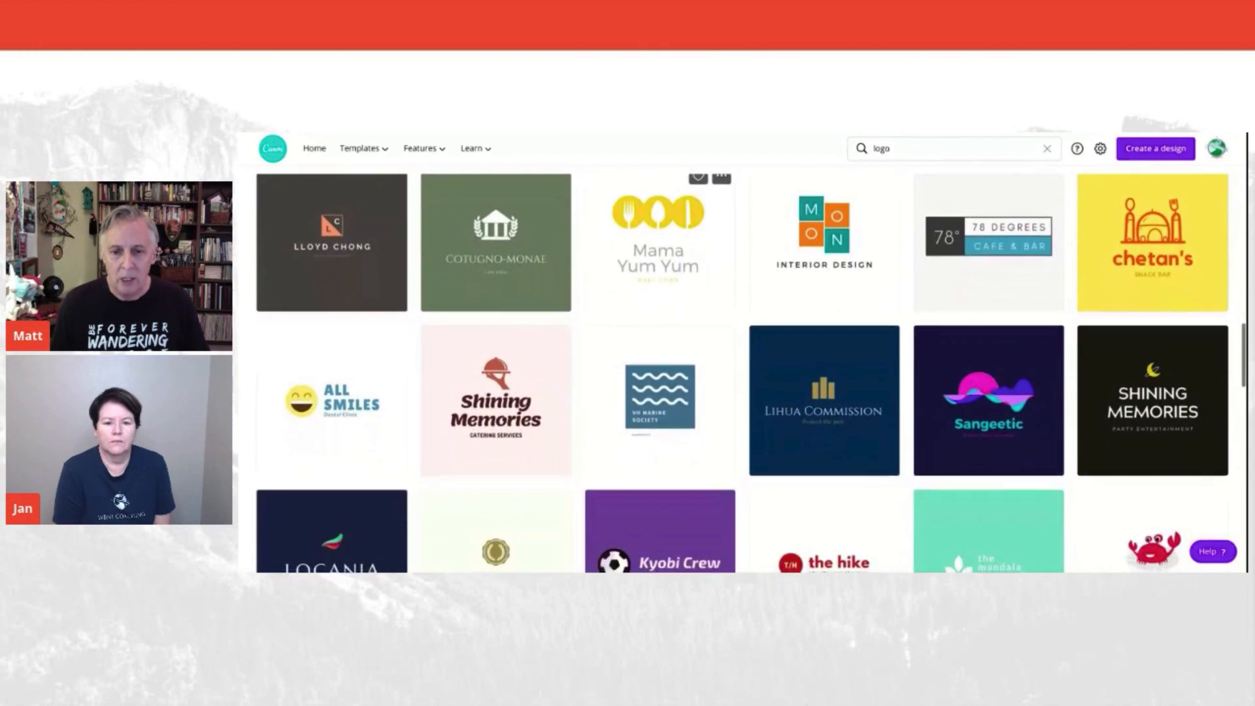
scroll(660, 287, down, 5)
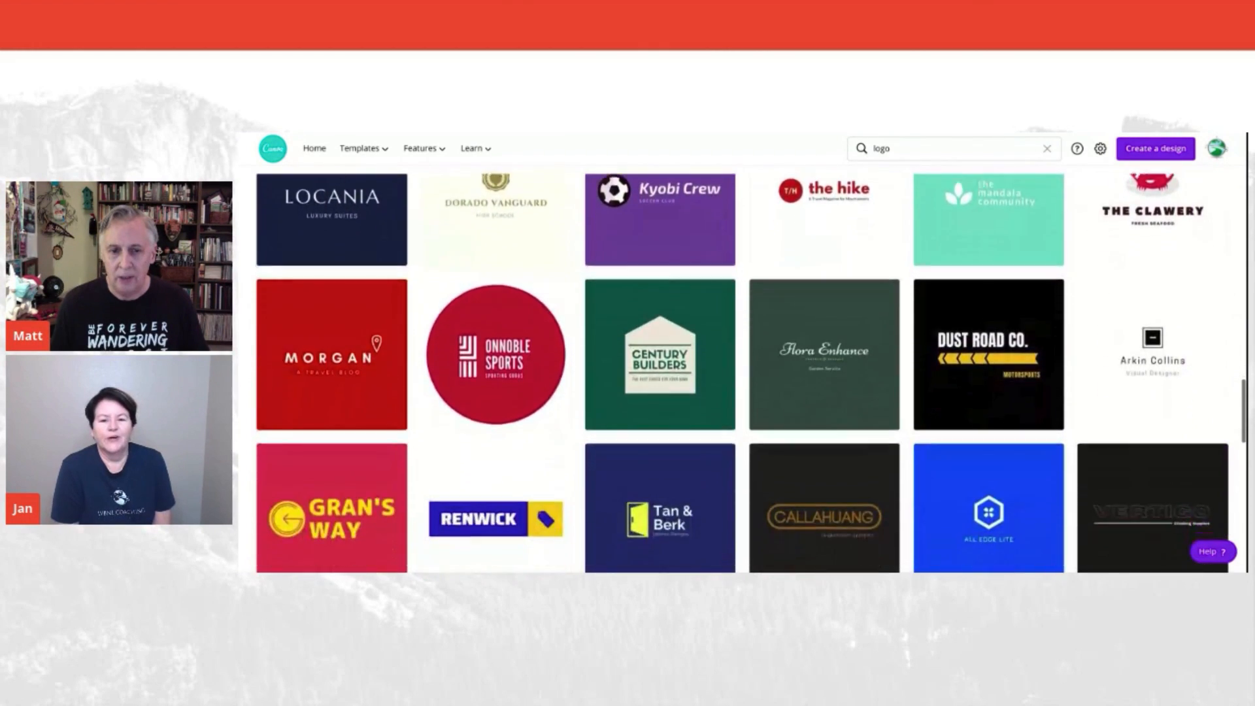
scroll(660, 287, down, 5)
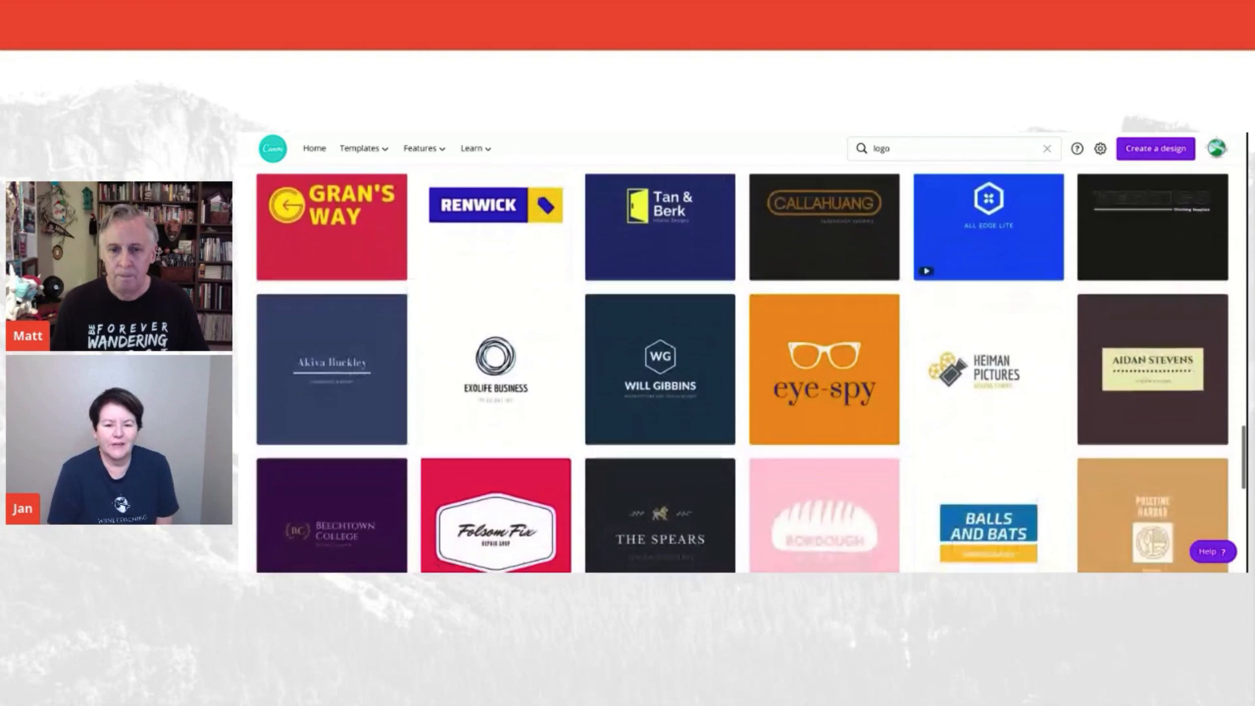
scroll(660, 287, down, 5)
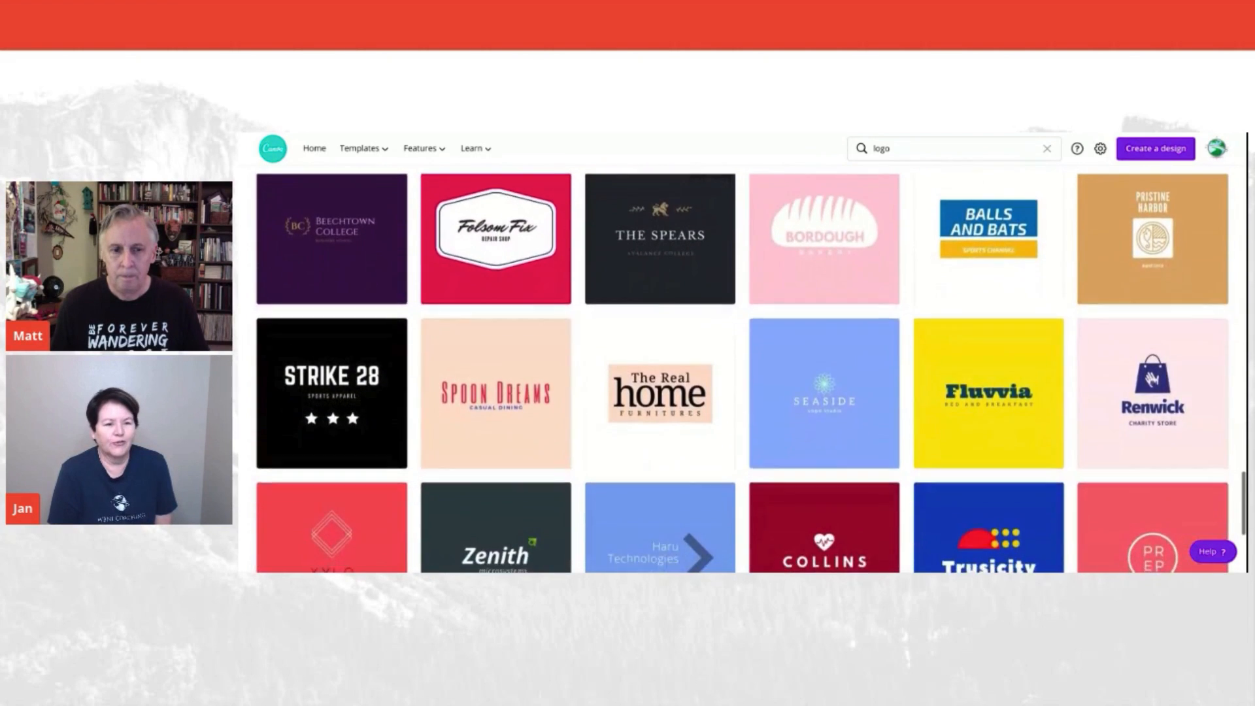
scroll(660, 288, down, 5)
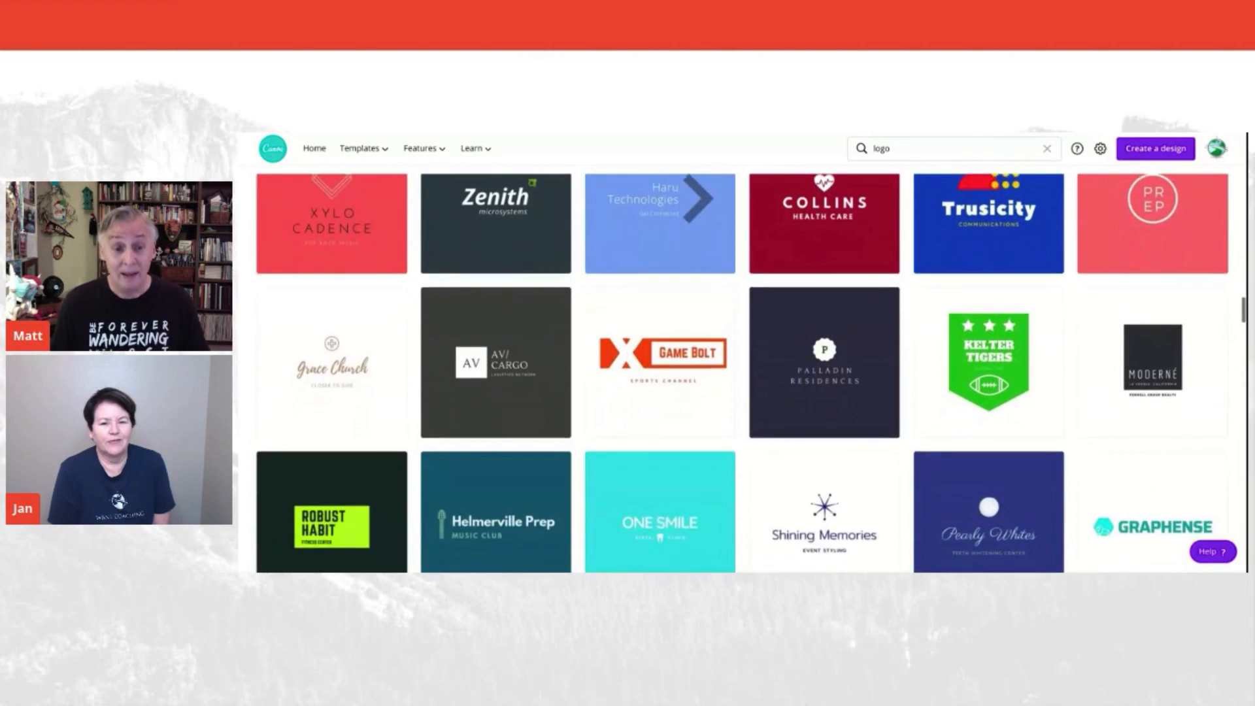
scroll(660, 307, down, 3)
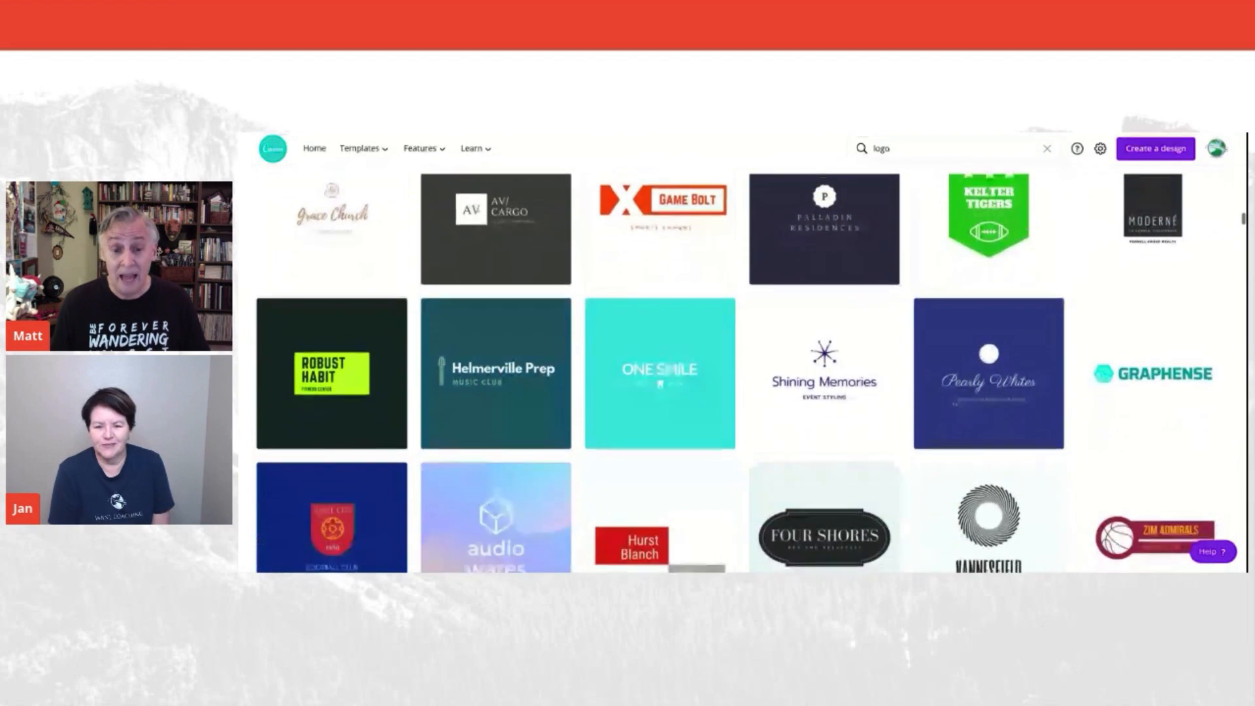
scroll(660, 314, down, 7)
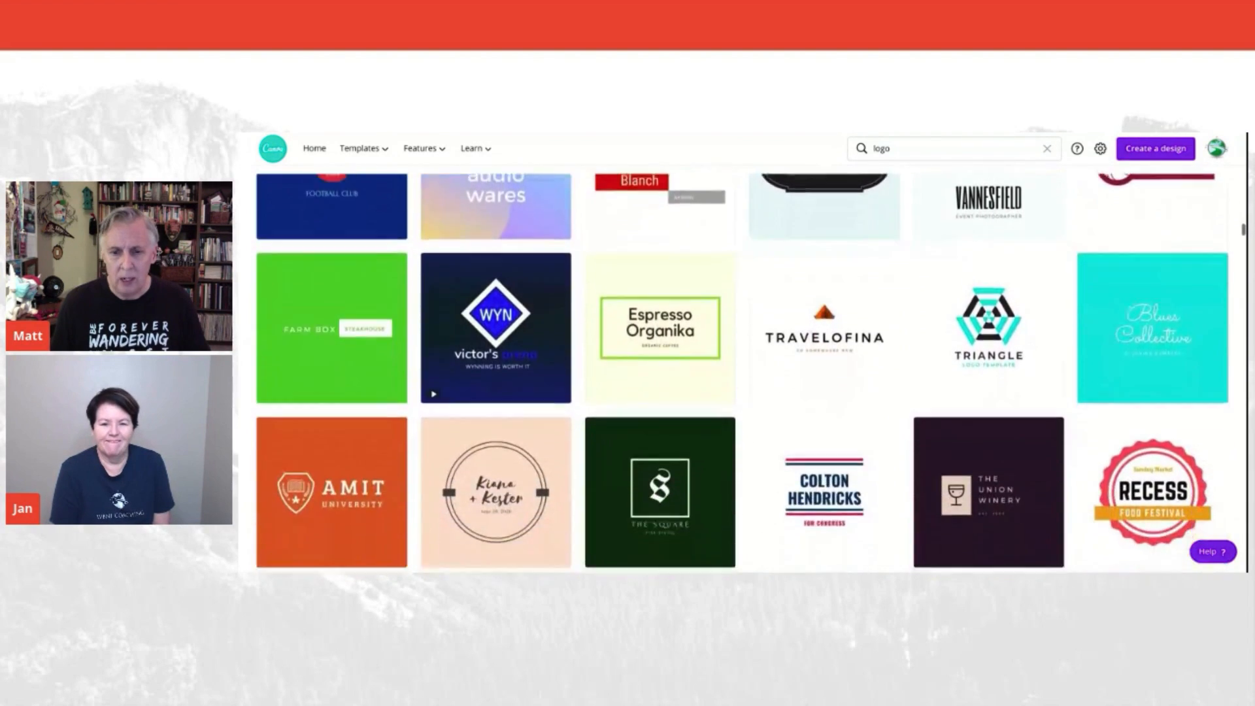
scroll(660, 313, down, 5)
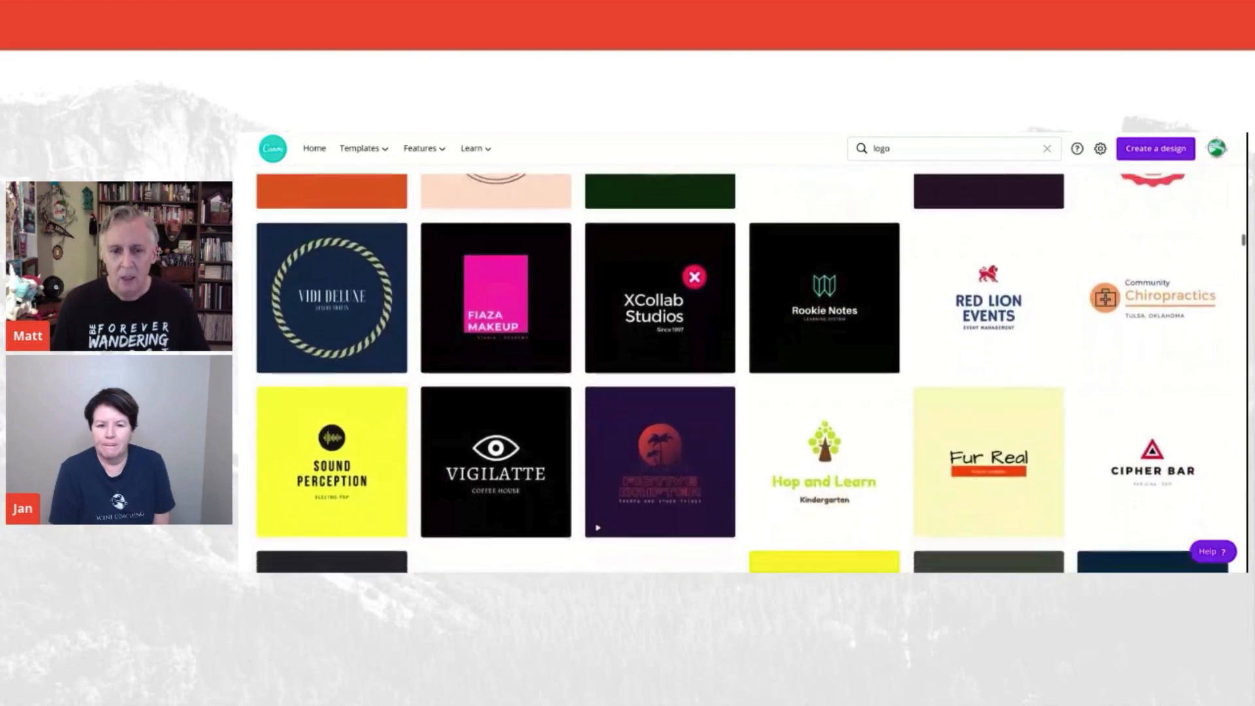
scroll(742, 372, down, 3)
scroll(741, 373, up, 3)
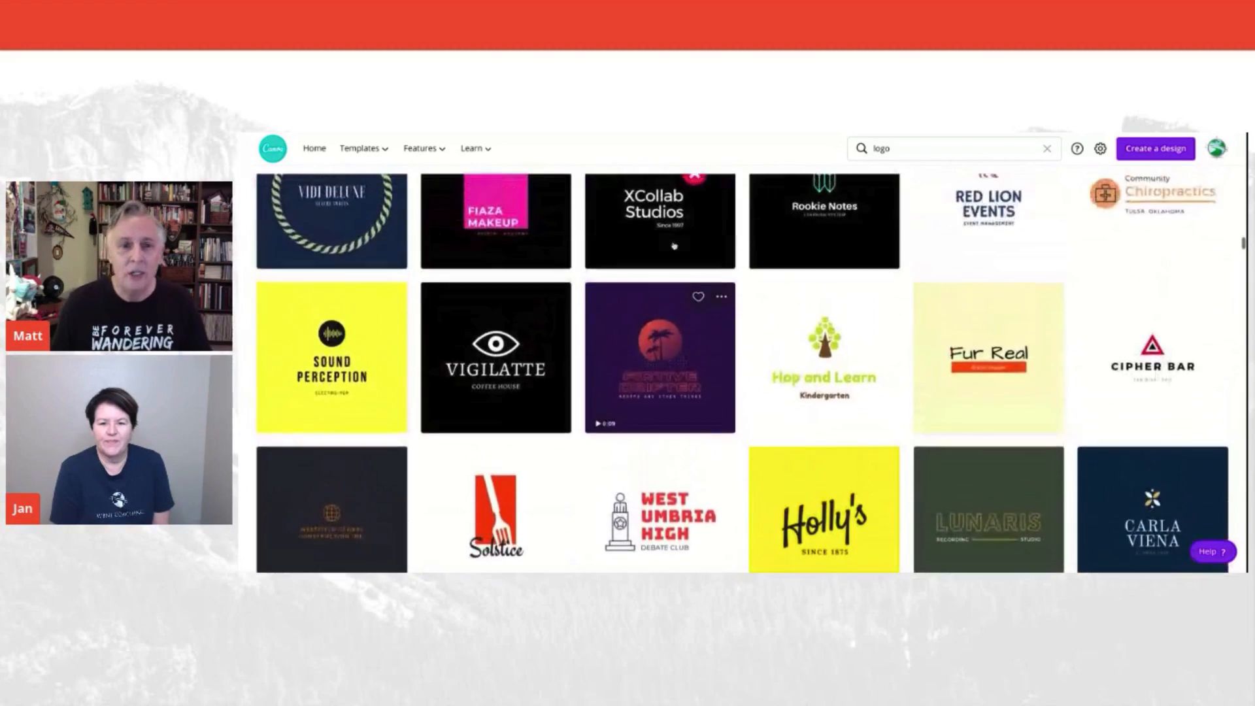
Search the designs and templates for "o'brien real estate team" and switch the results to your own designs.
click(932, 150)
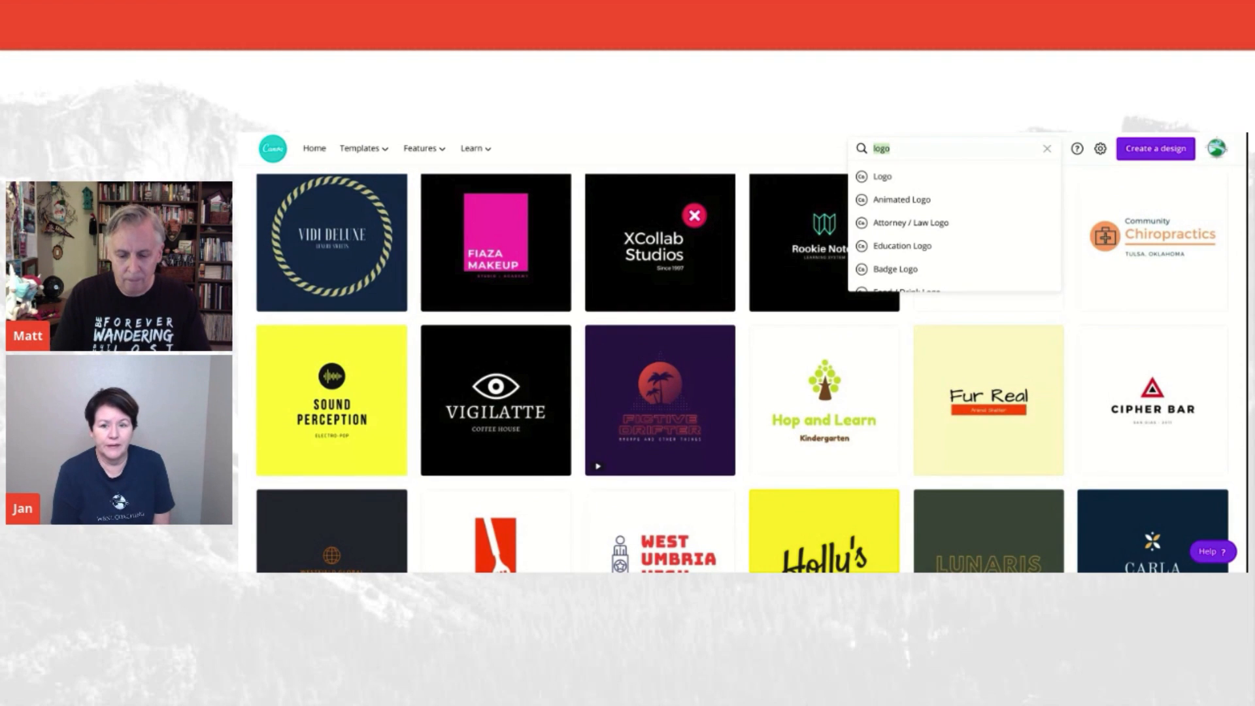
text(o'bri)
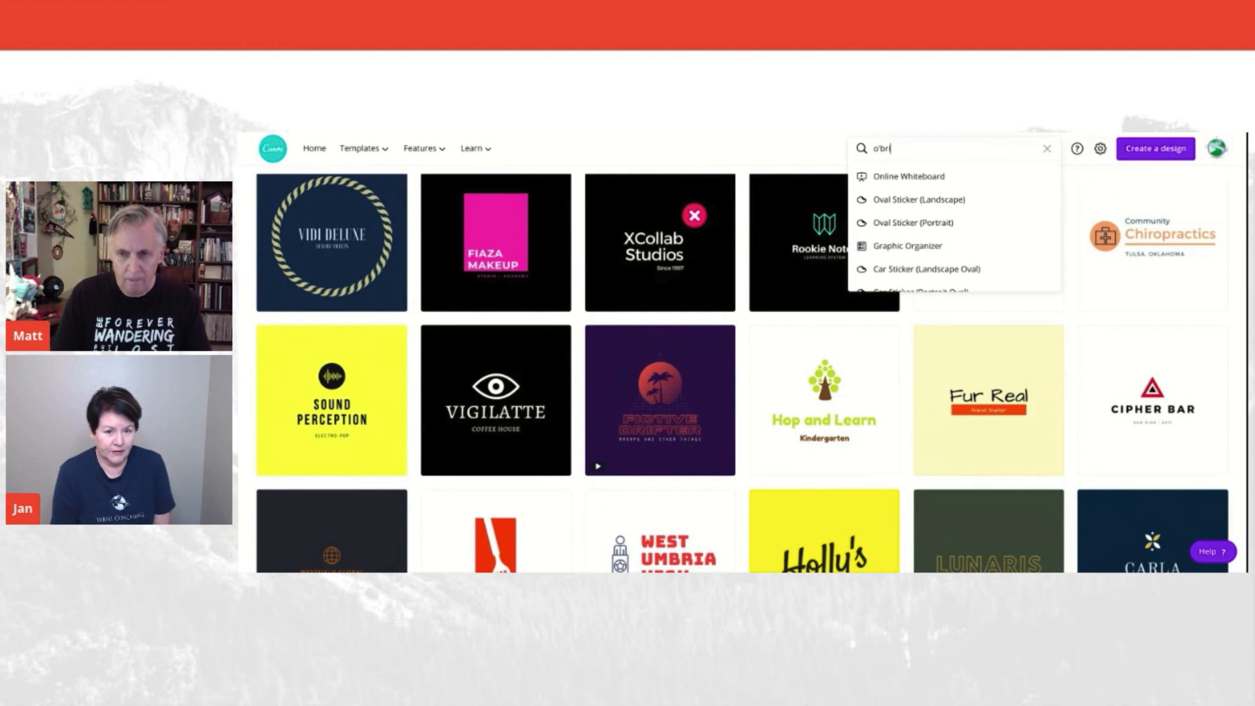
text(en)
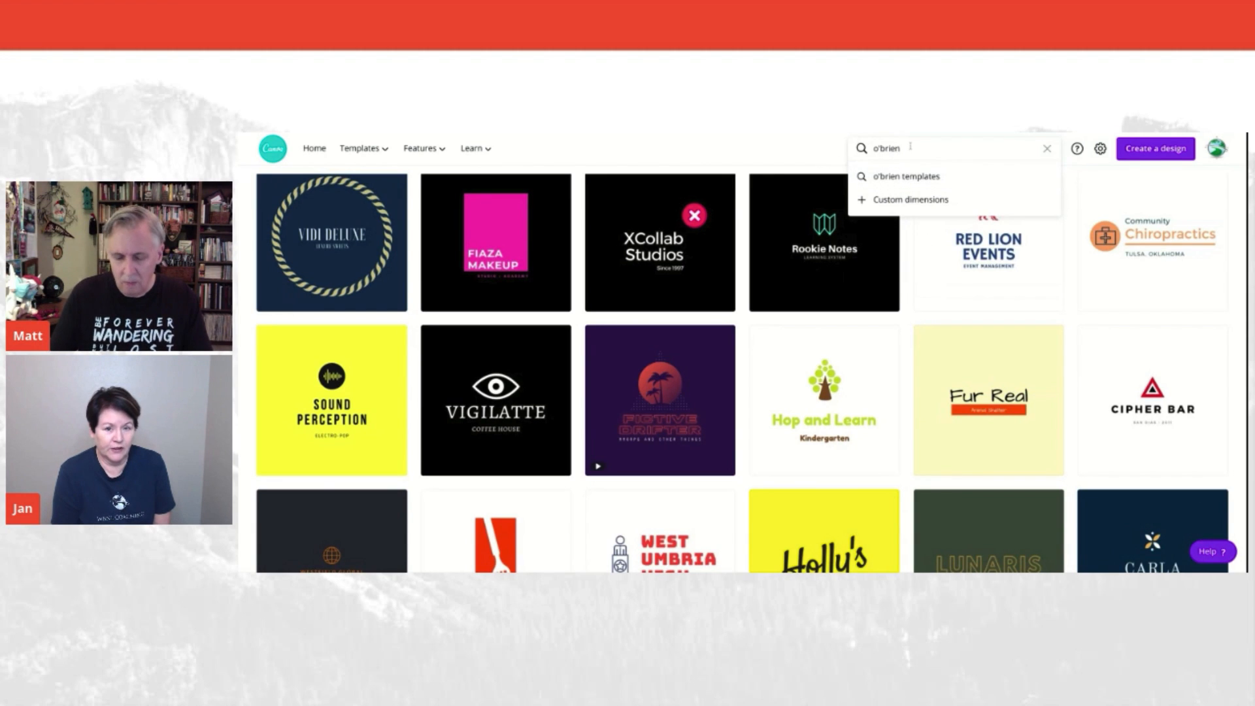
text( real estate te)
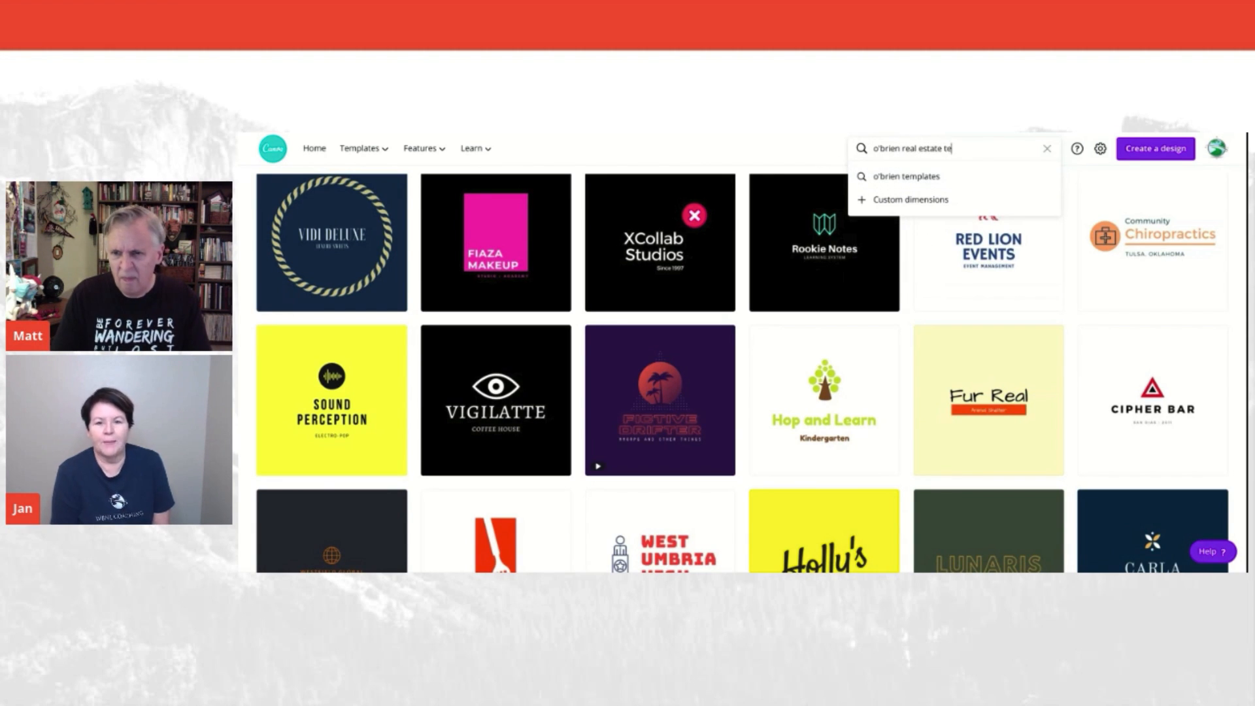
text(am)
key(Return)
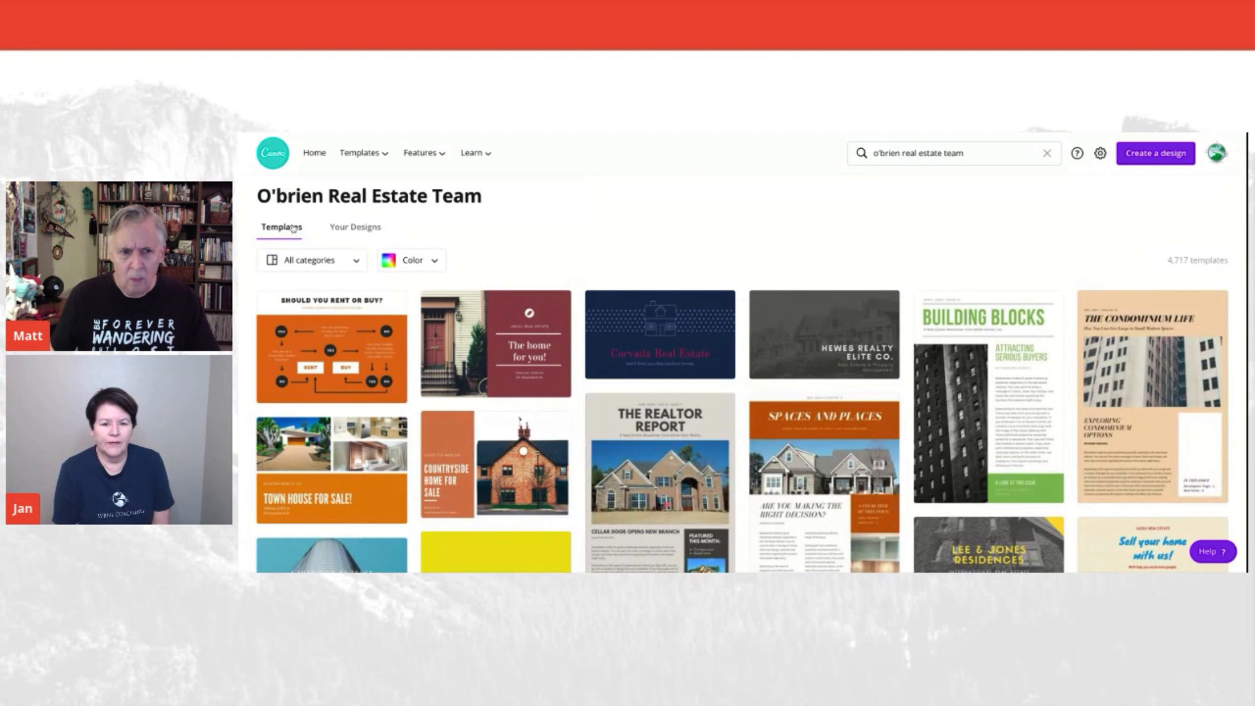
click(354, 228)
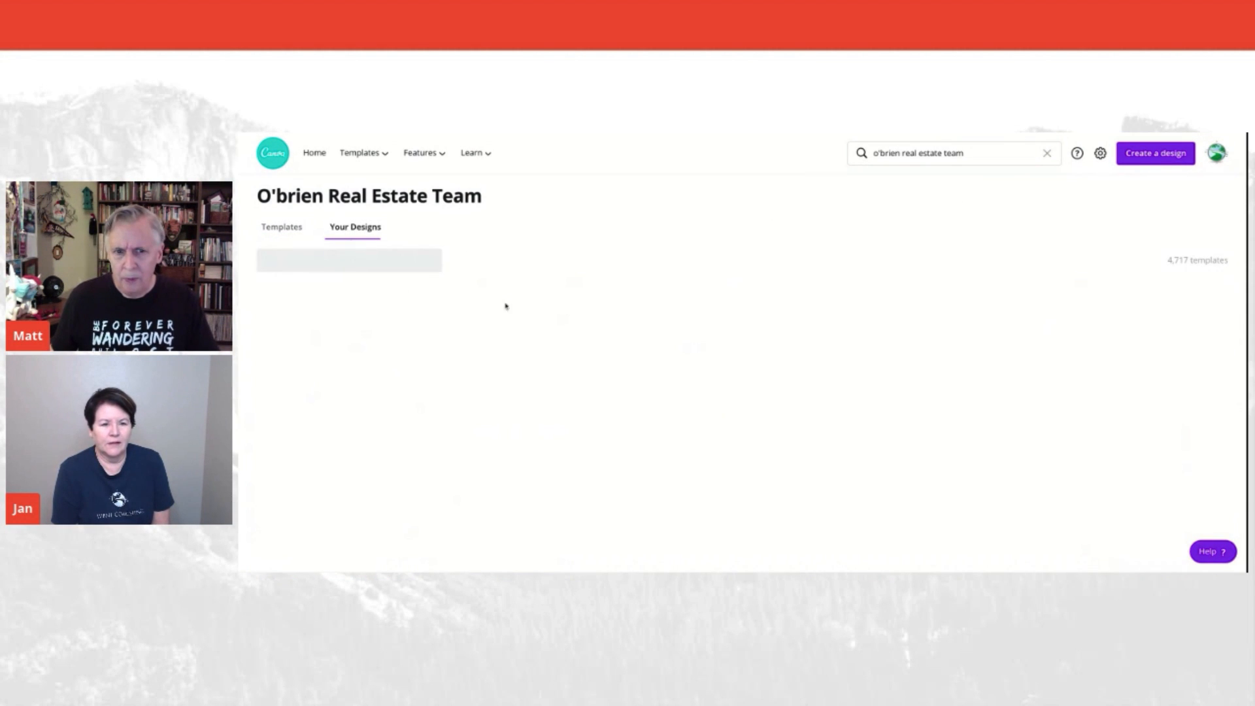
Return to the home page and look through all your designs for the O'Brien Real Estate Team logo.
click(316, 154)
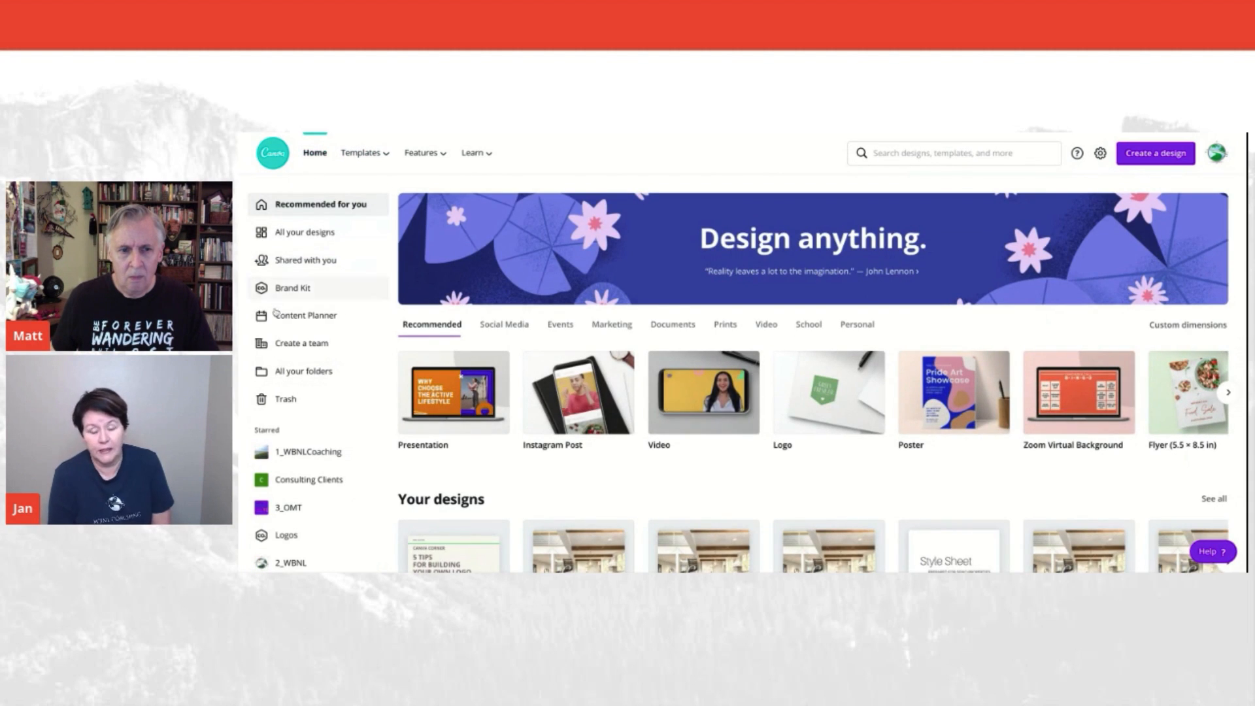
click(433, 502)
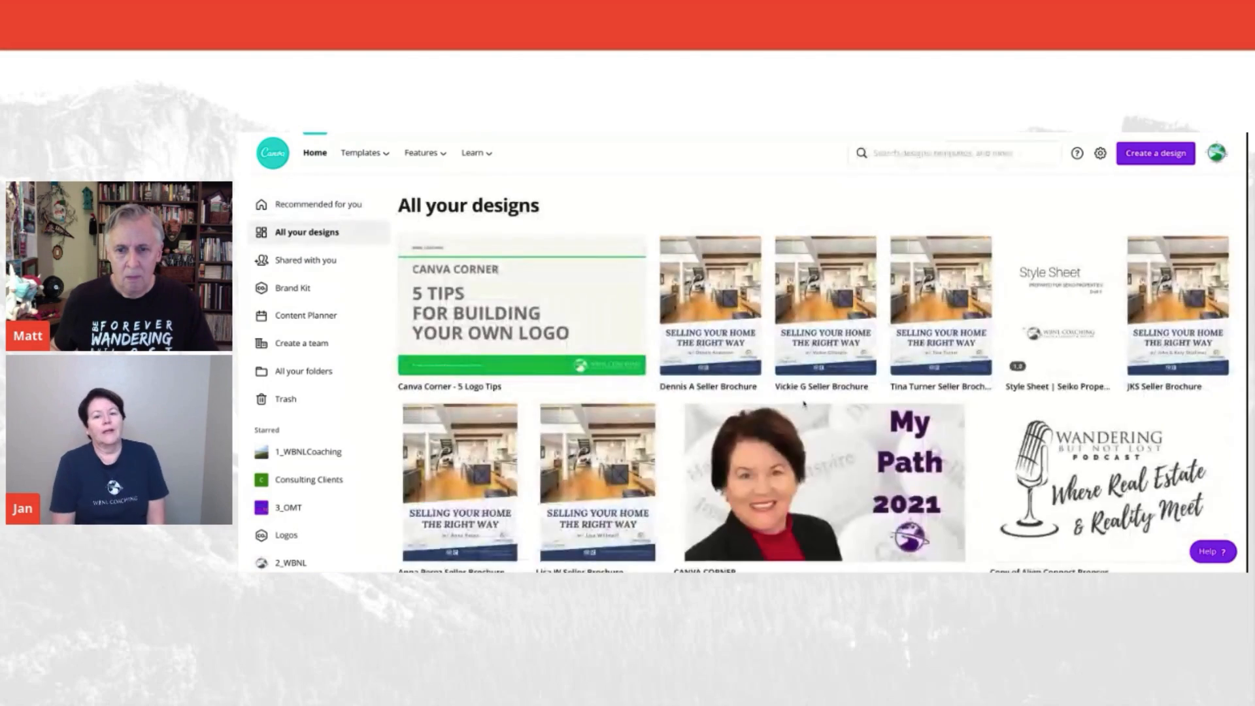
scroll(433, 502, down, 1)
scroll(803, 407, down, 10)
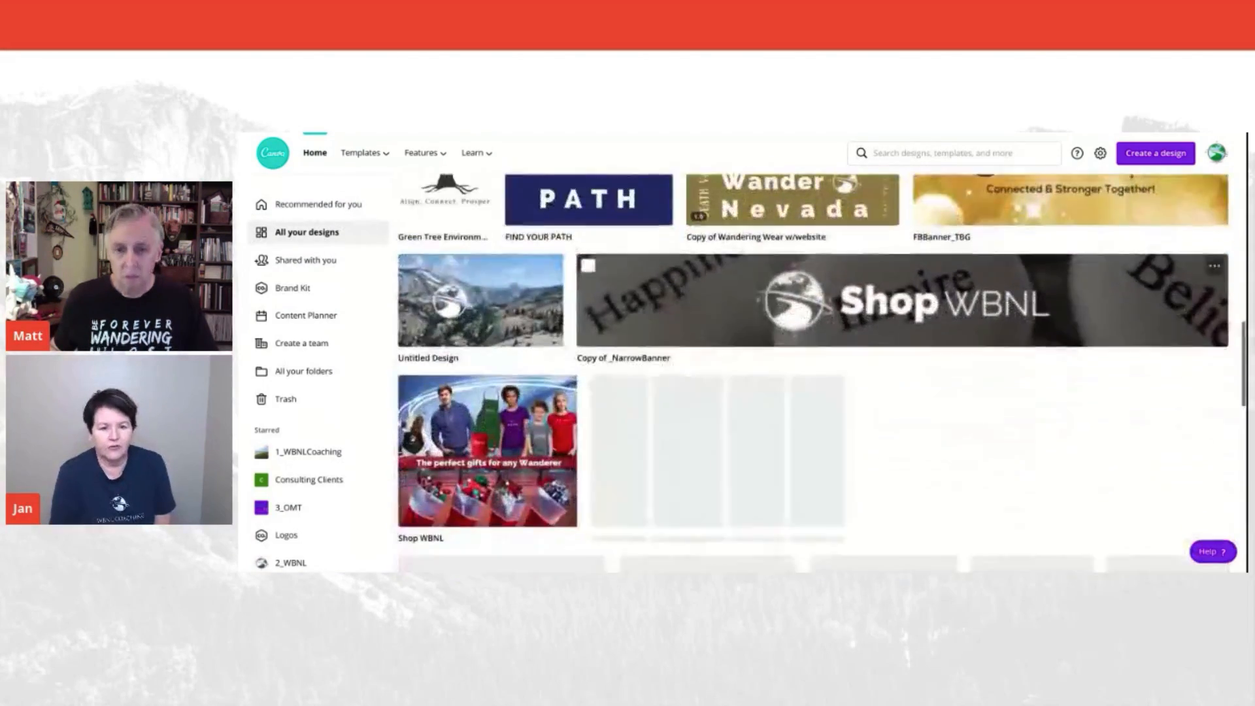
scroll(803, 379, down, 1)
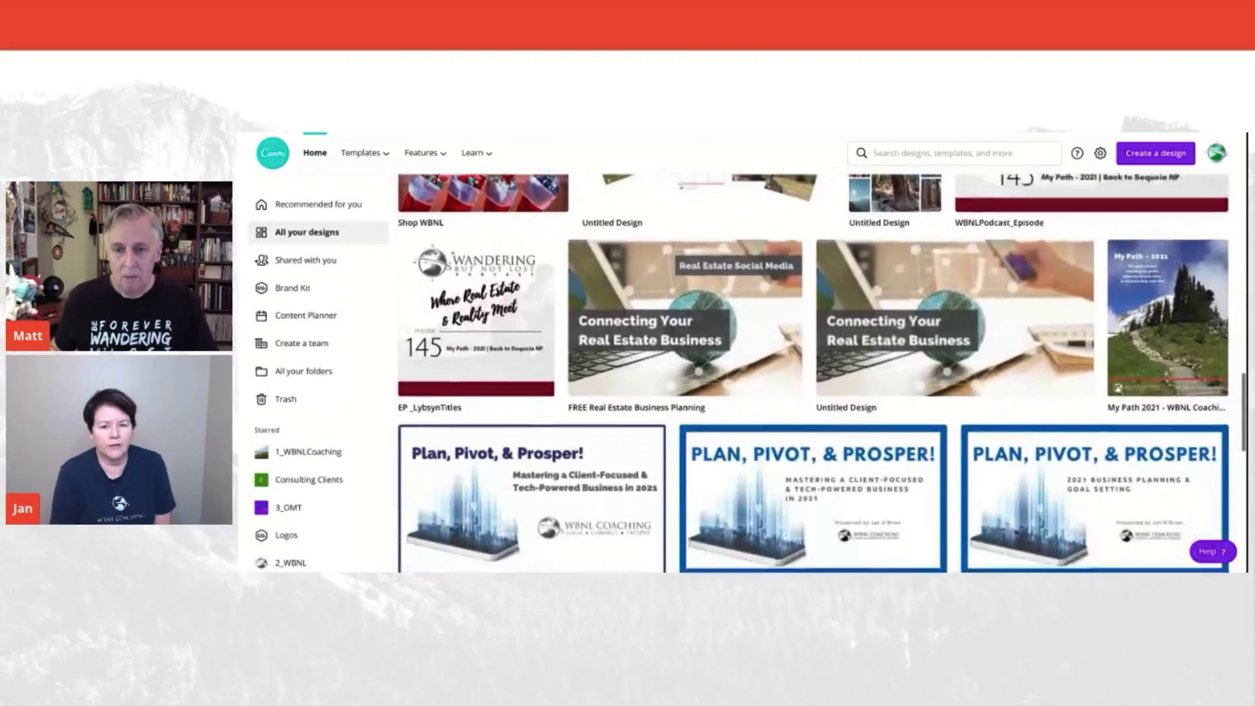
scroll(803, 379, down, 2)
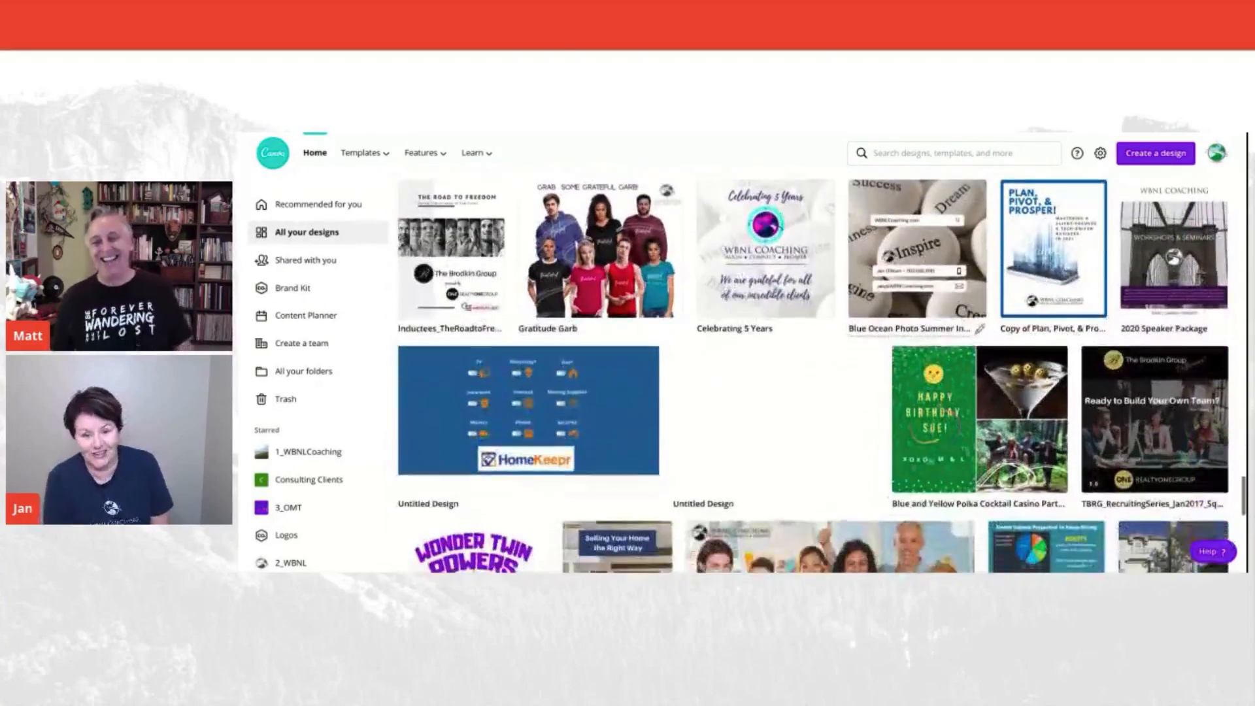
scroll(813, 373, down, 5)
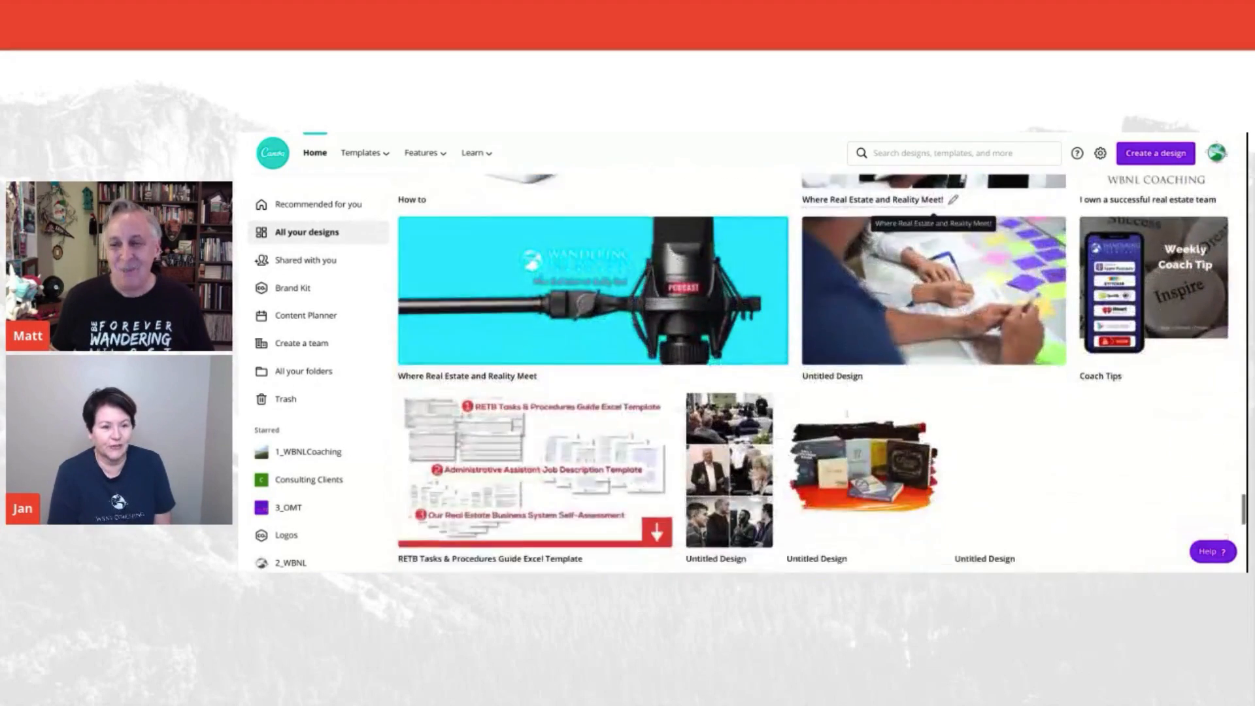
scroll(847, 414, down, 5)
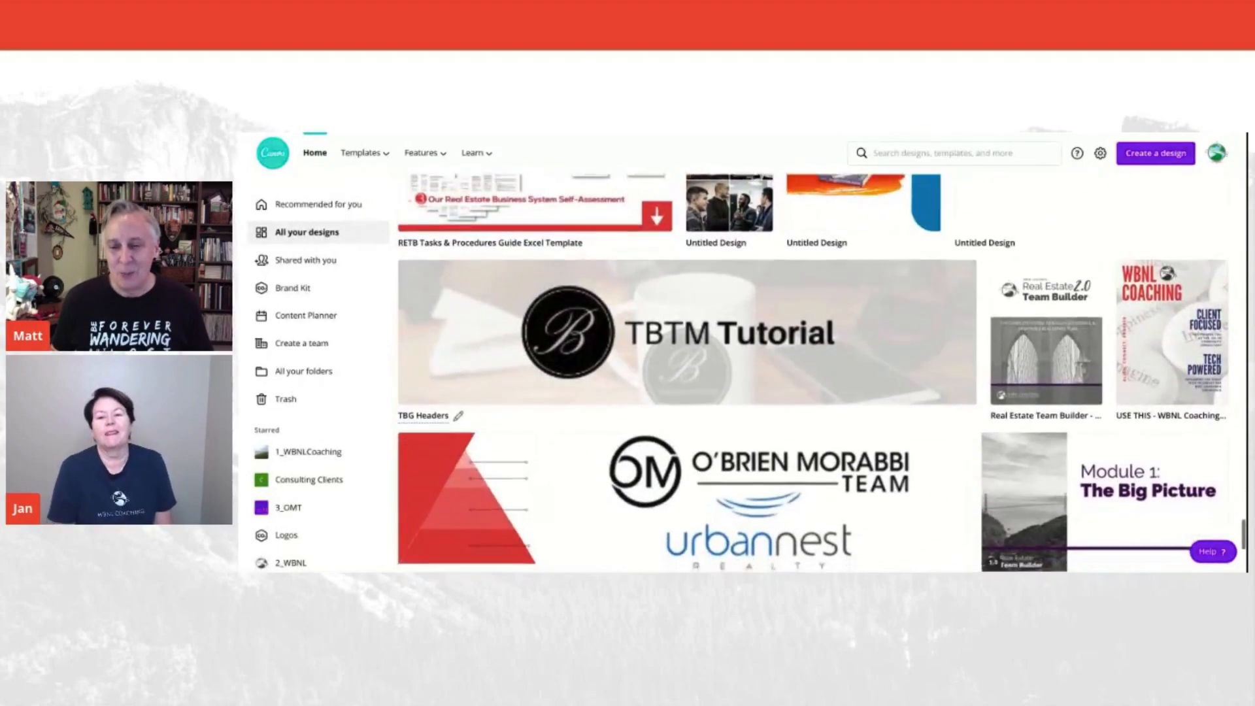
scroll(813, 372, down, 1)
scroll(814, 373, down, 1)
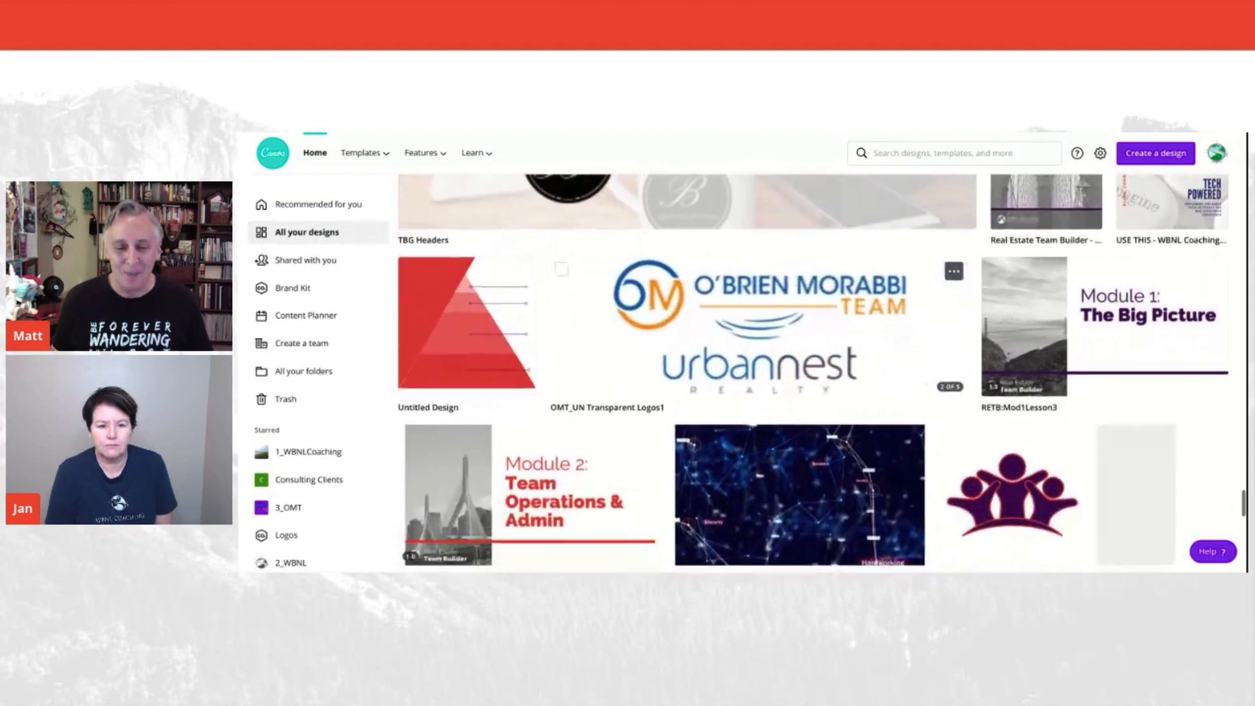
scroll(814, 372, down, 3)
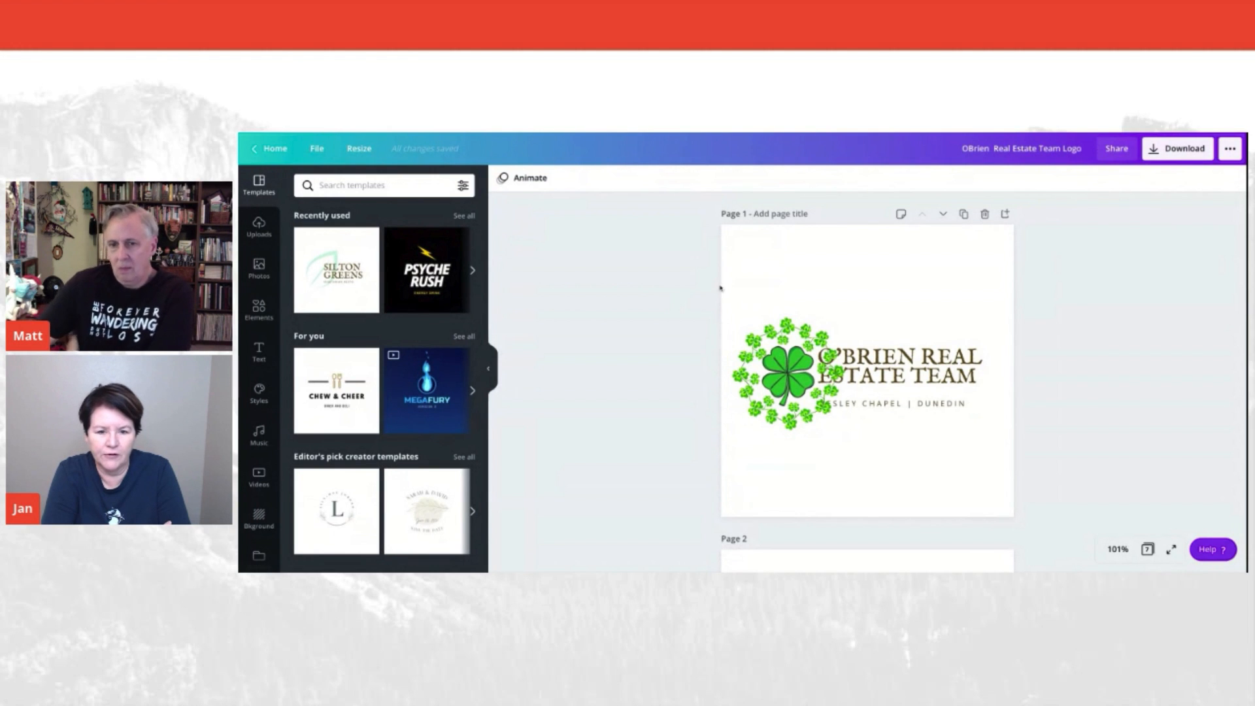
Rotate the multicolored clover on page 2 of the logo design counterclockwise so it tilts behind the team name.
click(798, 402)
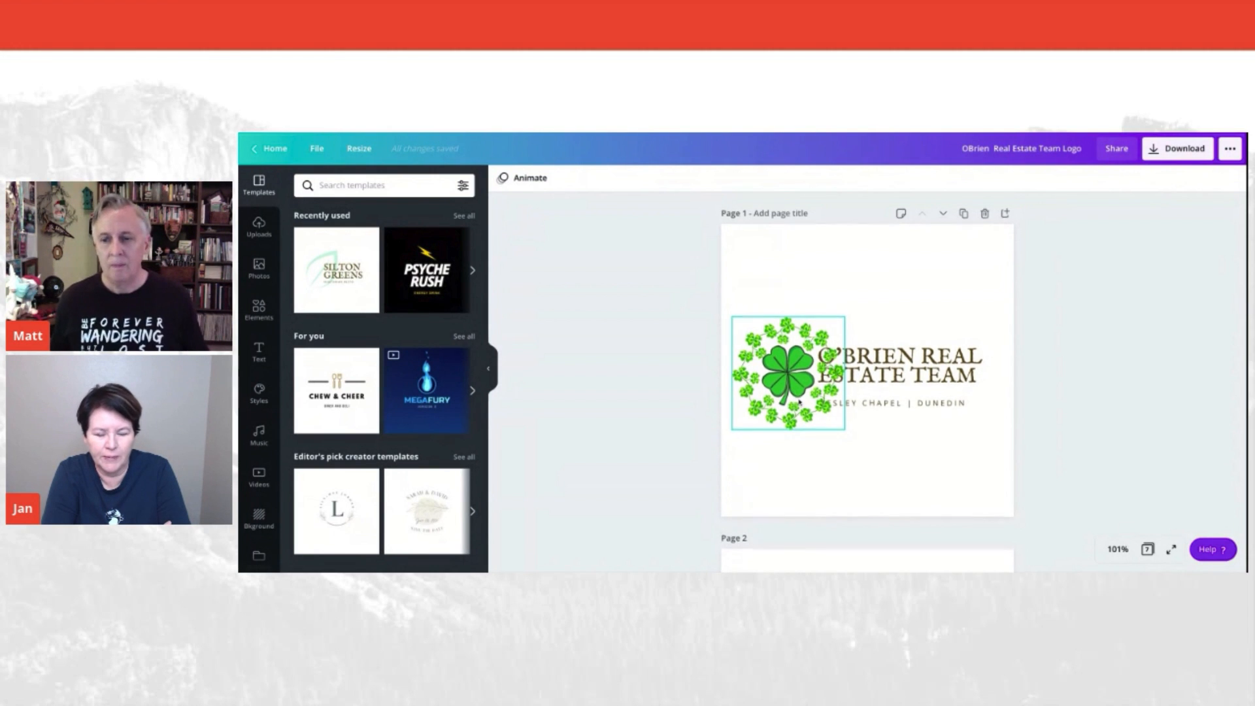
scroll(798, 402, down, 4)
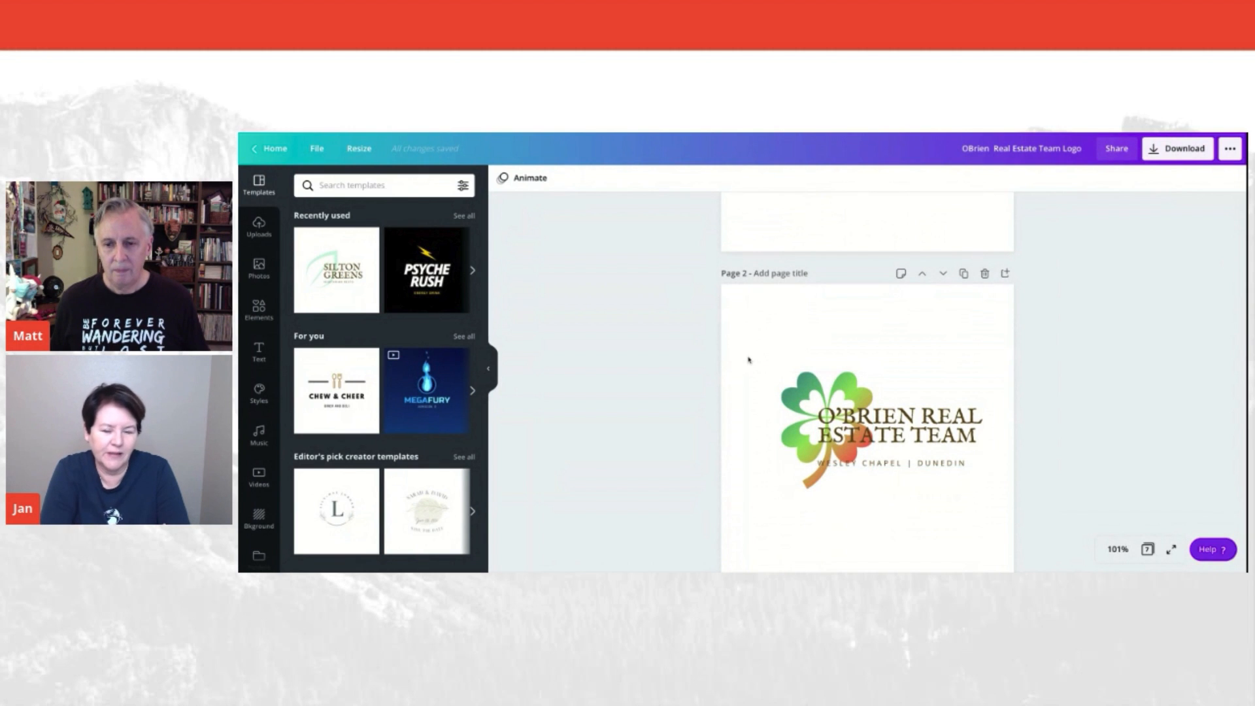
click(808, 486)
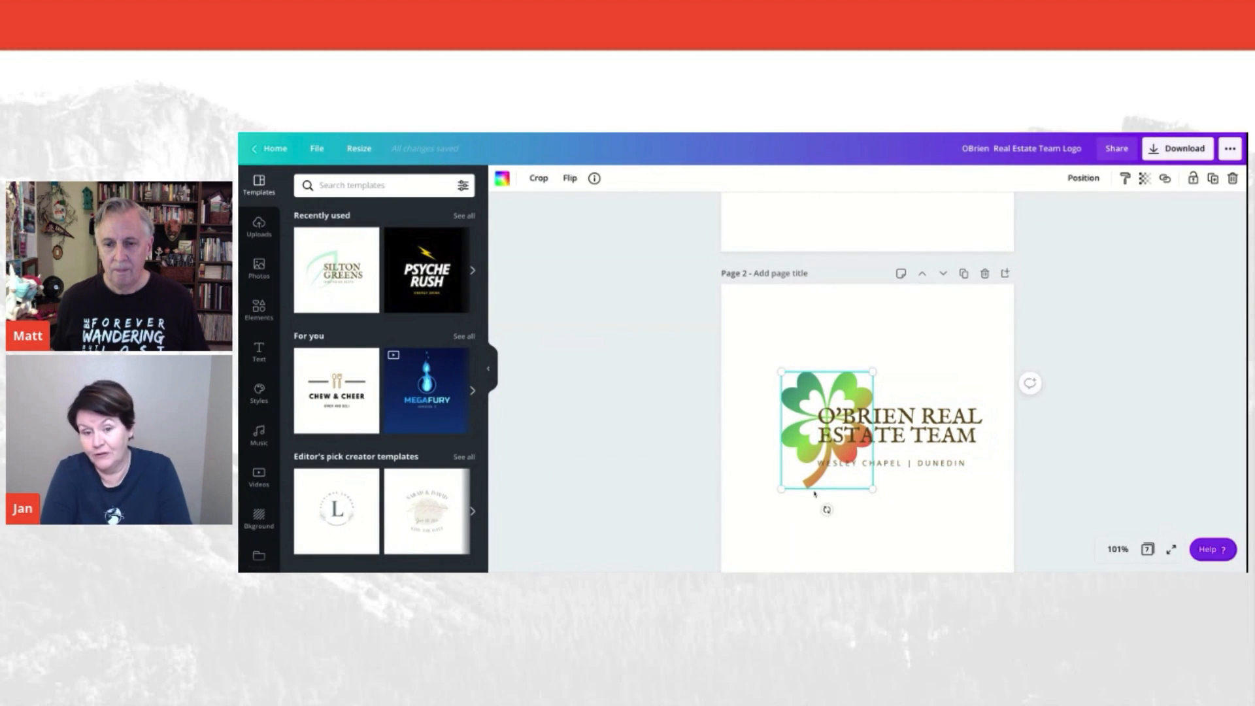
drag(827, 510, 825, 503)
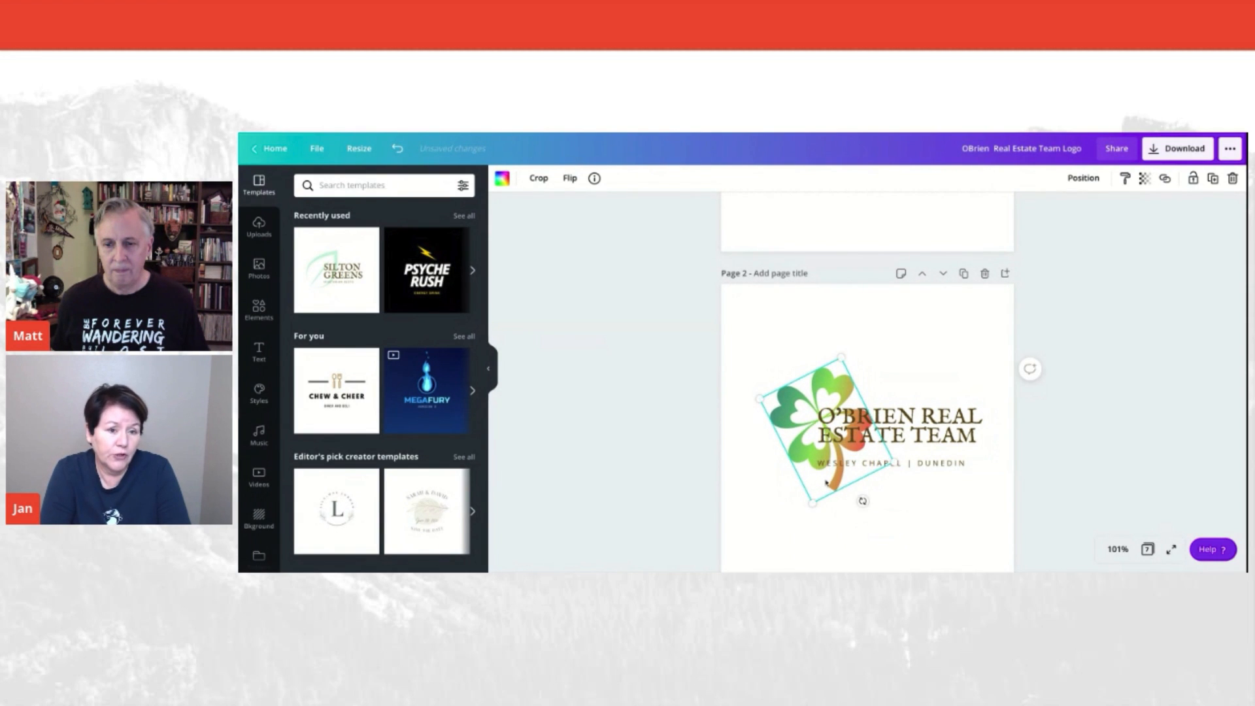
Lower the transparency value of the page 2 clover to fade it behind the text, and check the logo.
click(1144, 178)
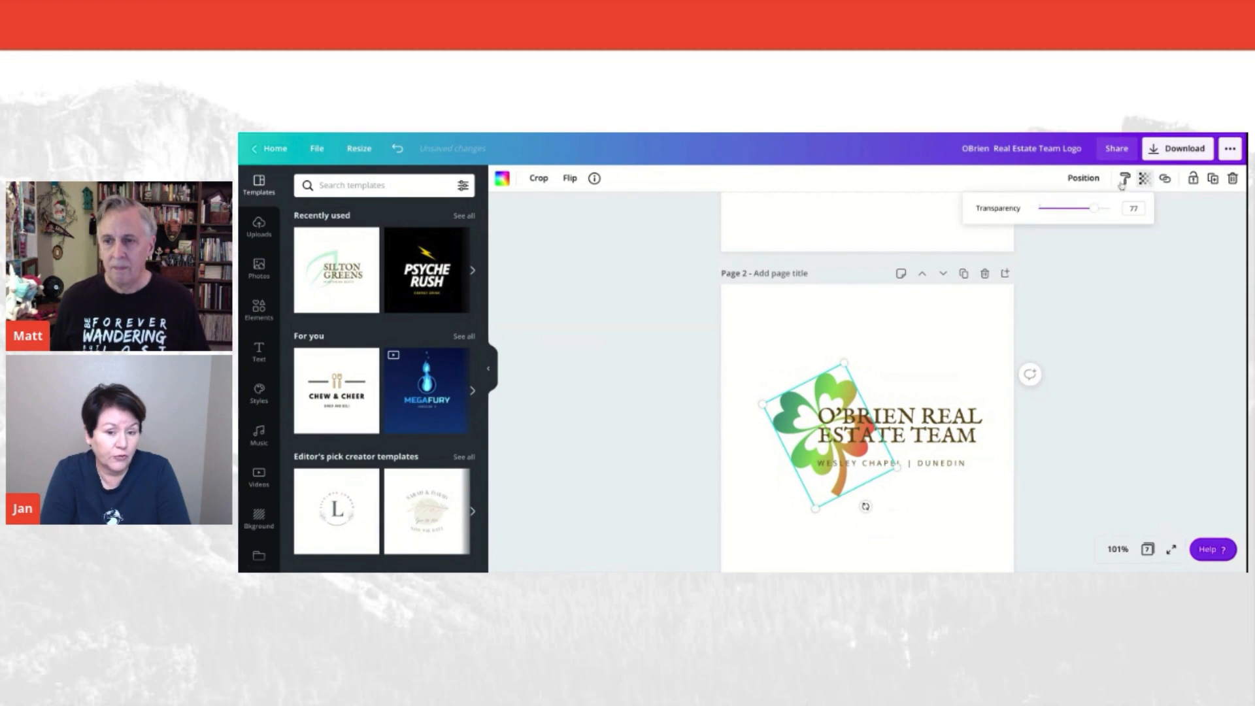
drag(1101, 213, 1075, 208)
click(942, 347)
scroll(942, 349, down, 4)
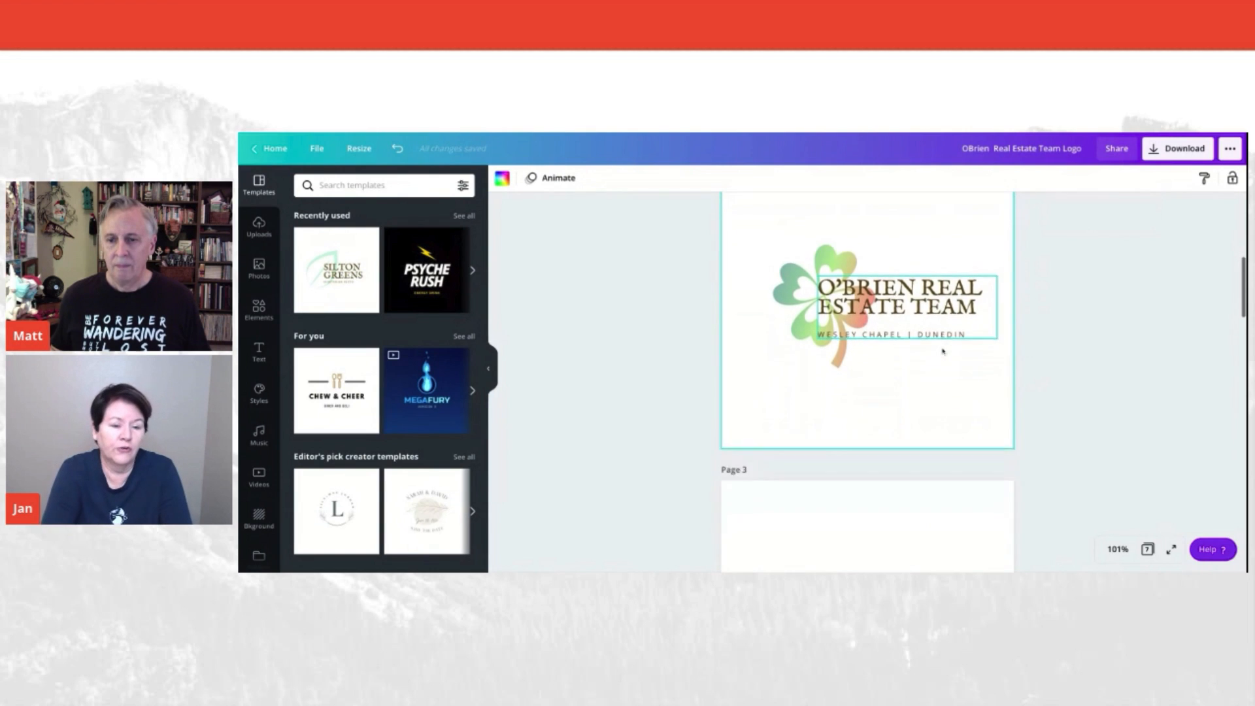
scroll(942, 351, up, 2)
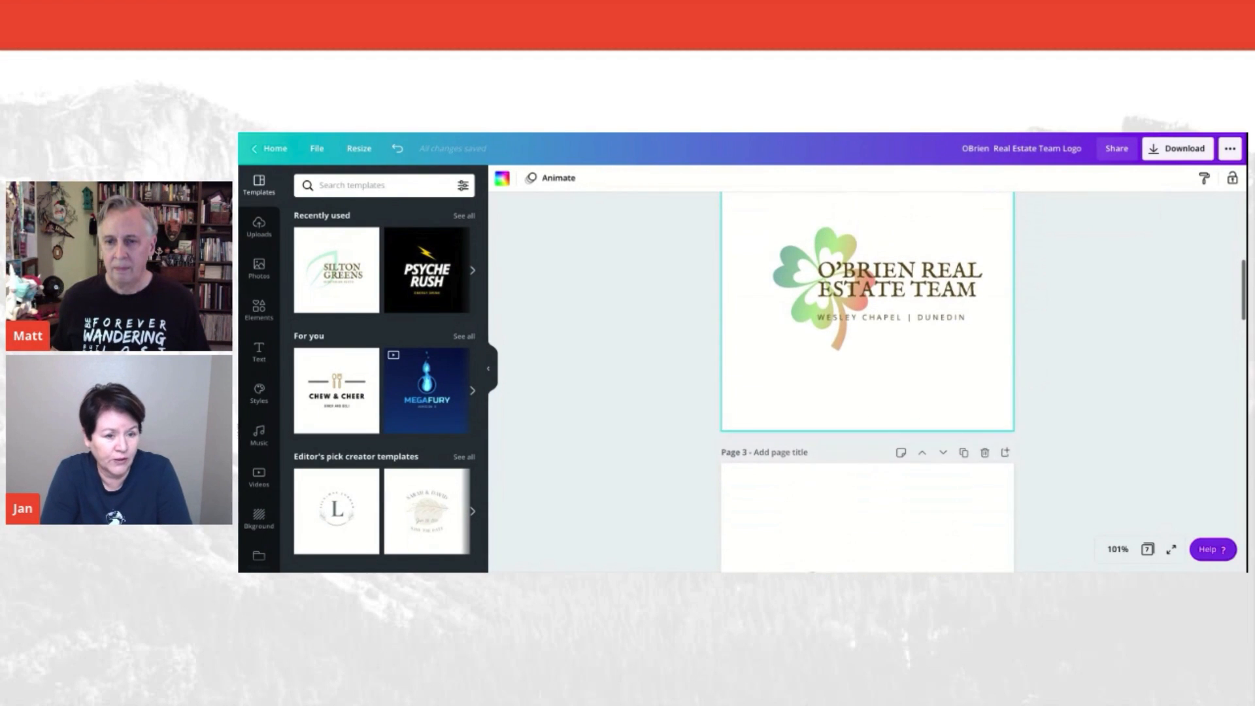
scroll(941, 351, up, 2)
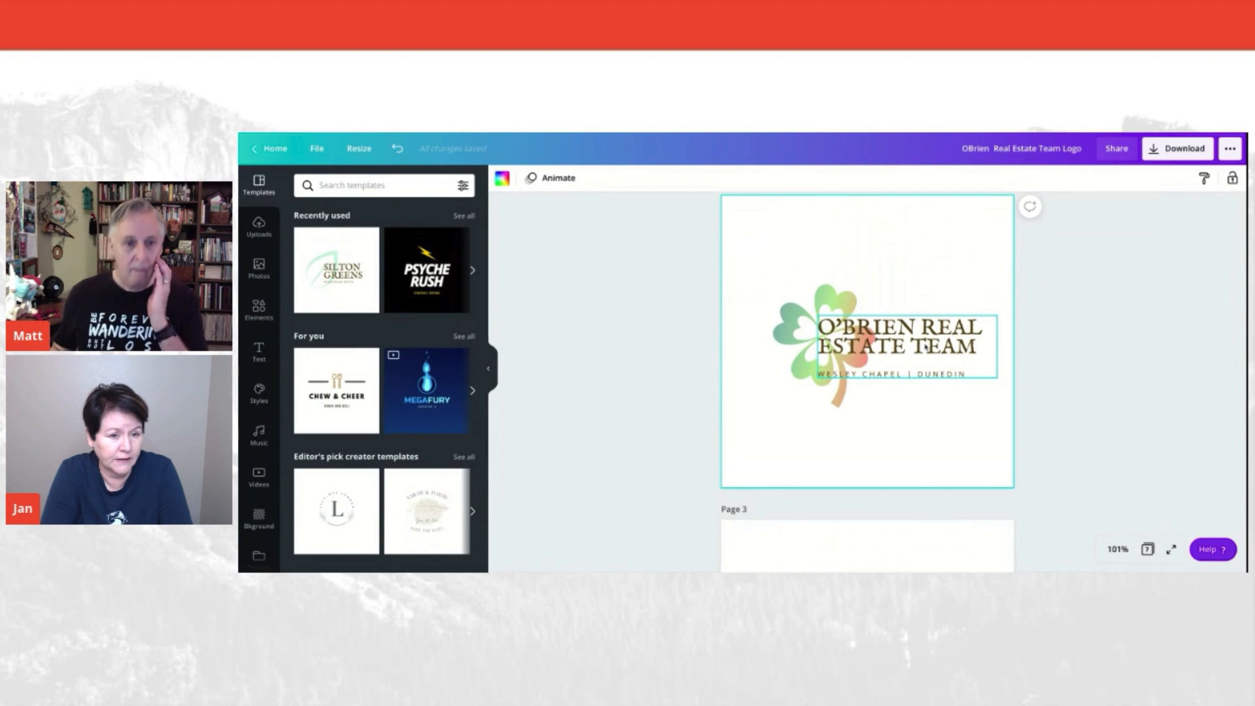
Search the elements library for "four leaf clover".
click(260, 311)
click(336, 185)
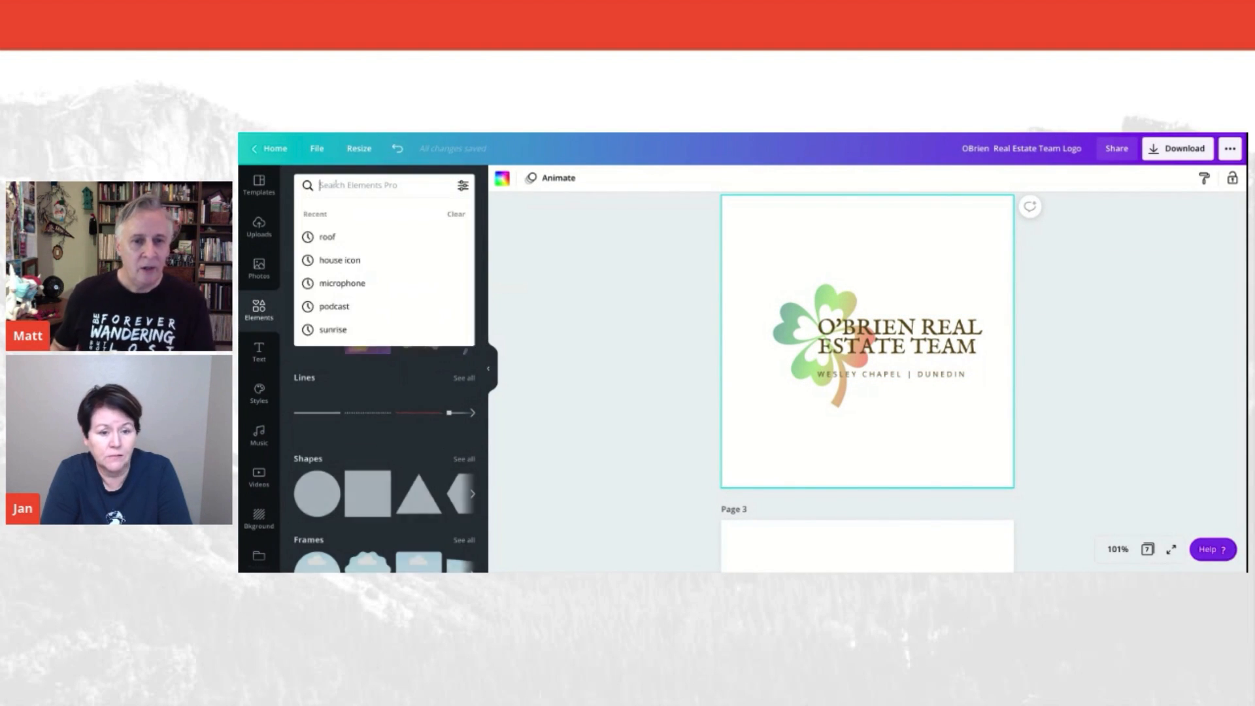
text(four)
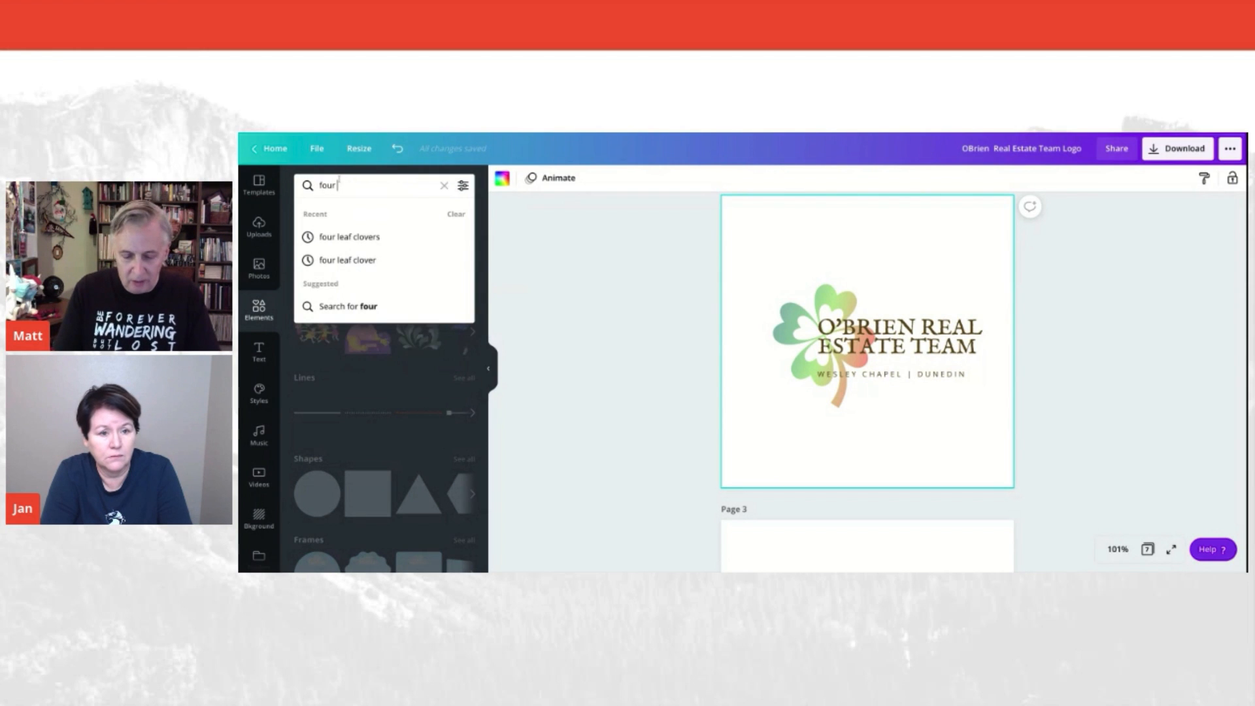
text( leaf clover)
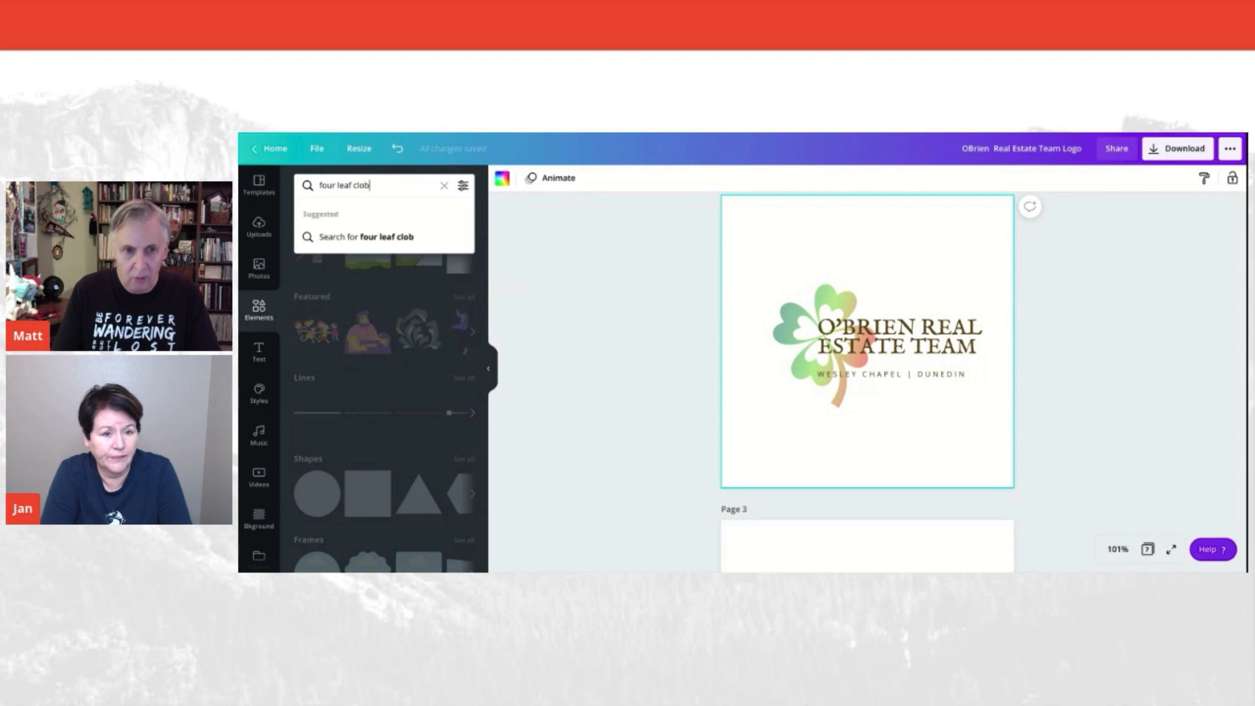
key(Return)
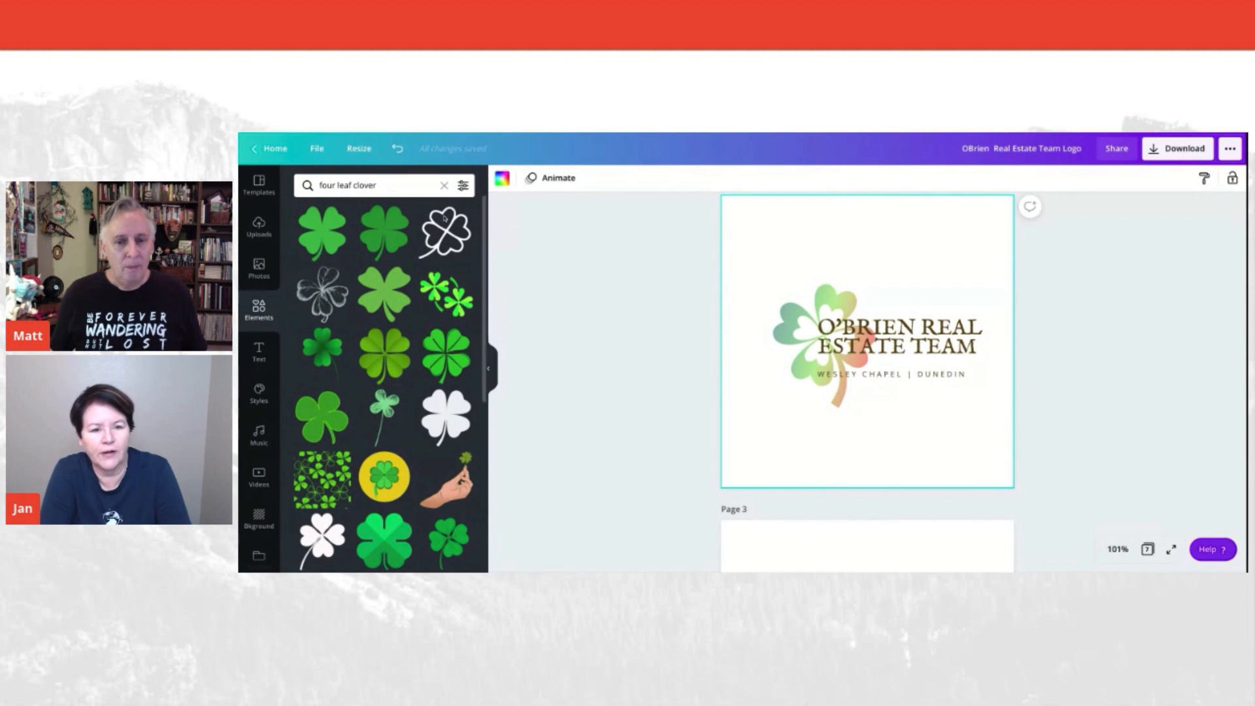
Ungroup the team name and the location line in the page 2 logo into separate text elements.
click(870, 369)
scroll(860, 346, down, 2)
scroll(860, 347, down, 5)
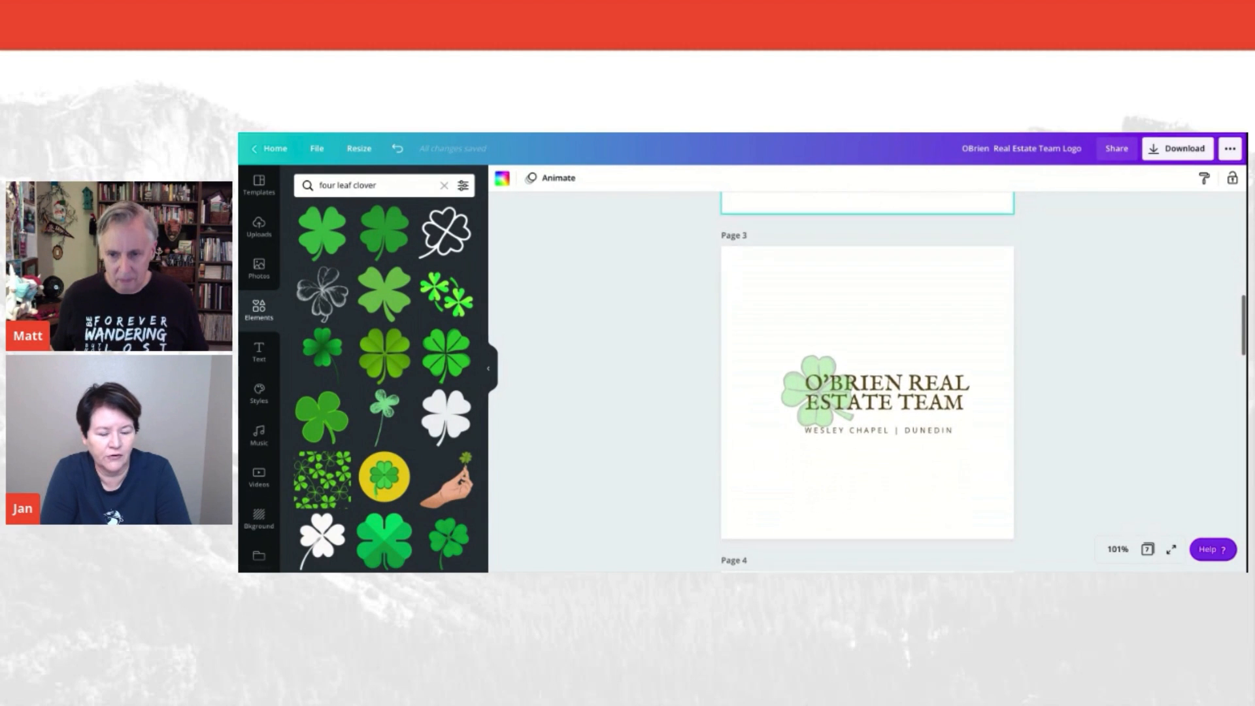
scroll(859, 347, up, 3)
scroll(849, 360, up, 5)
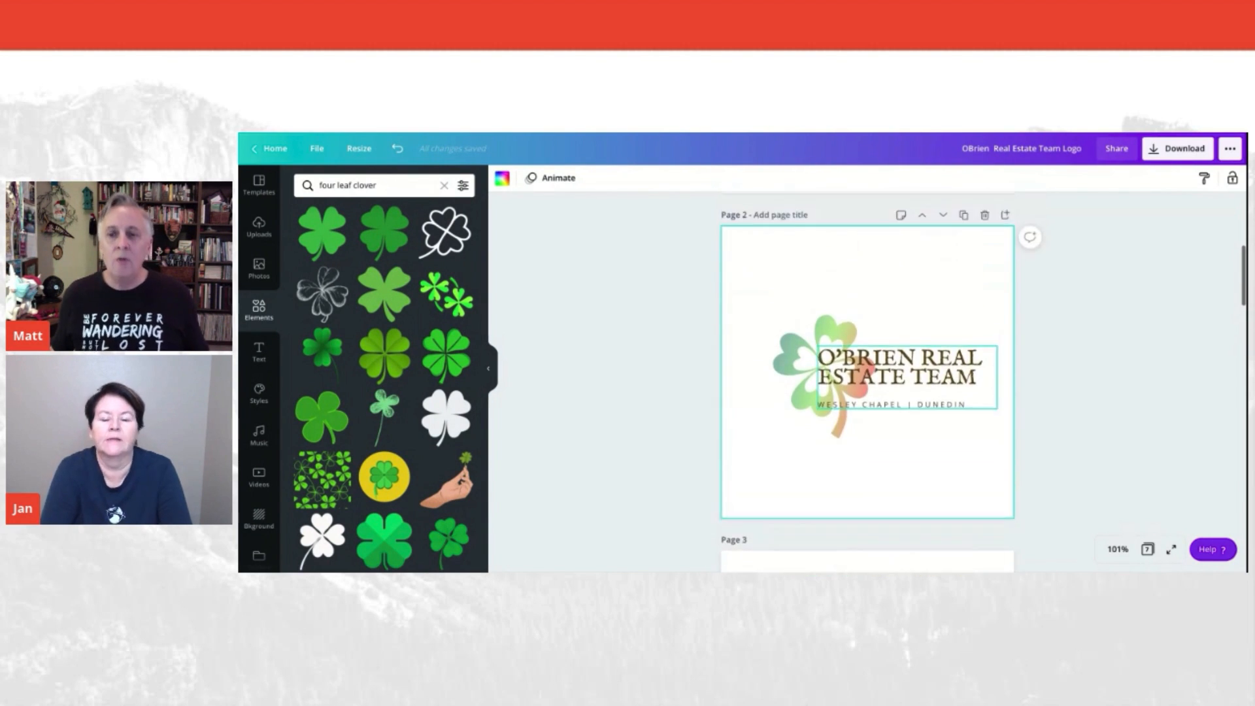
scroll(849, 360, down, 3)
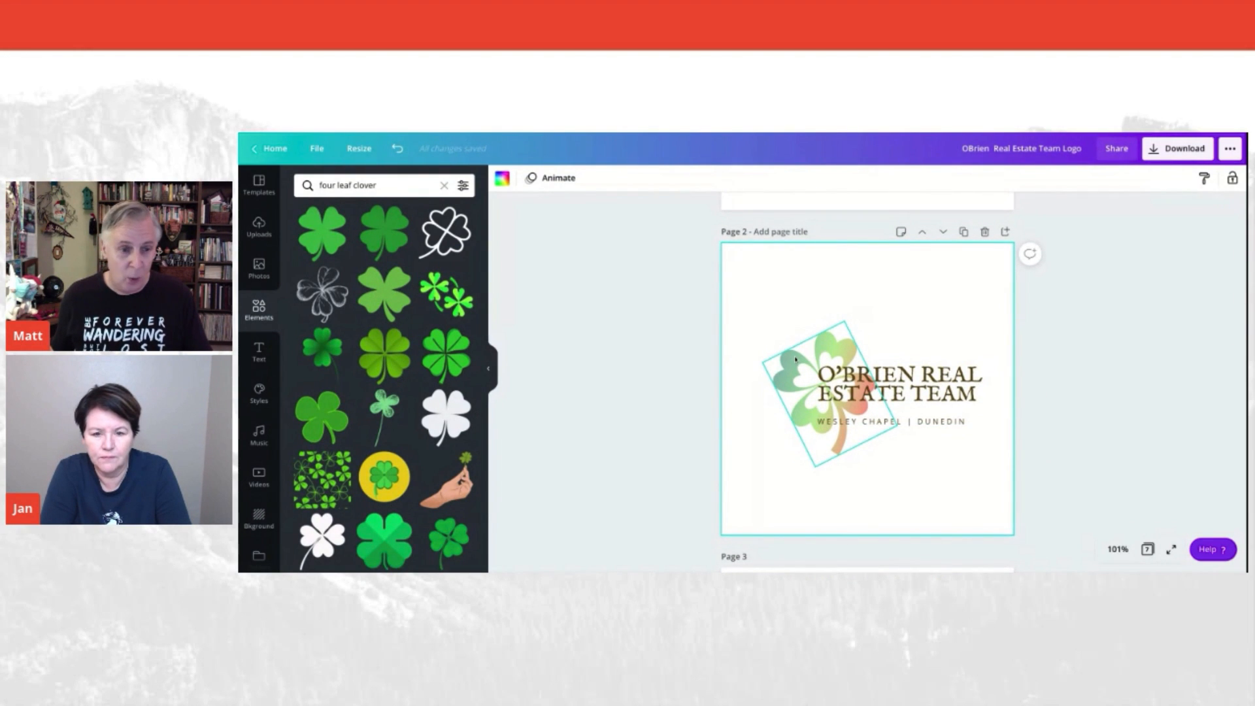
click(843, 348)
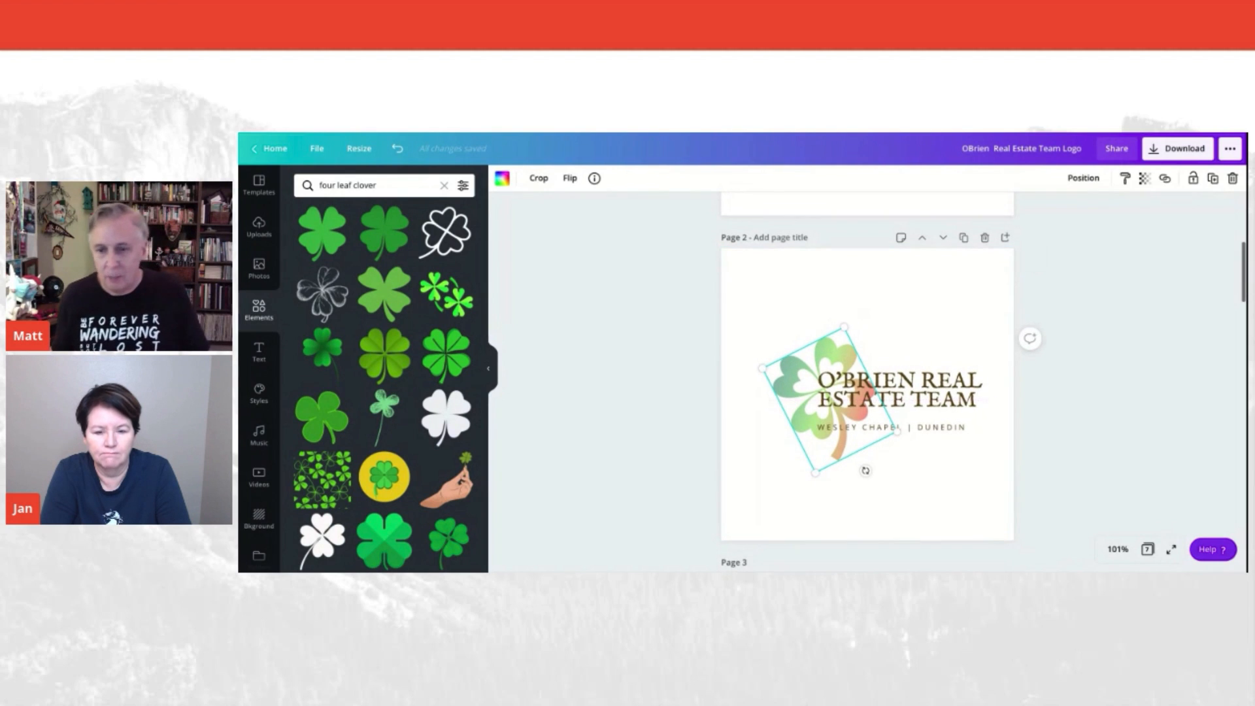
shift+click(911, 388)
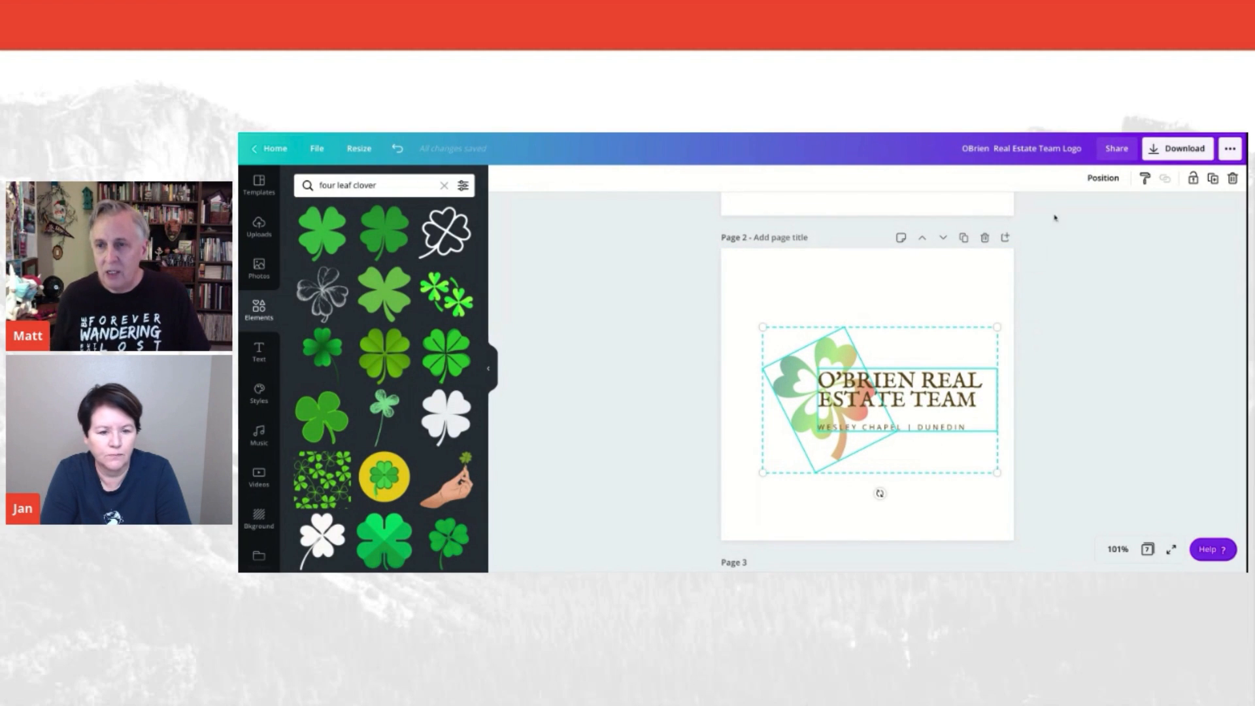
click(979, 457)
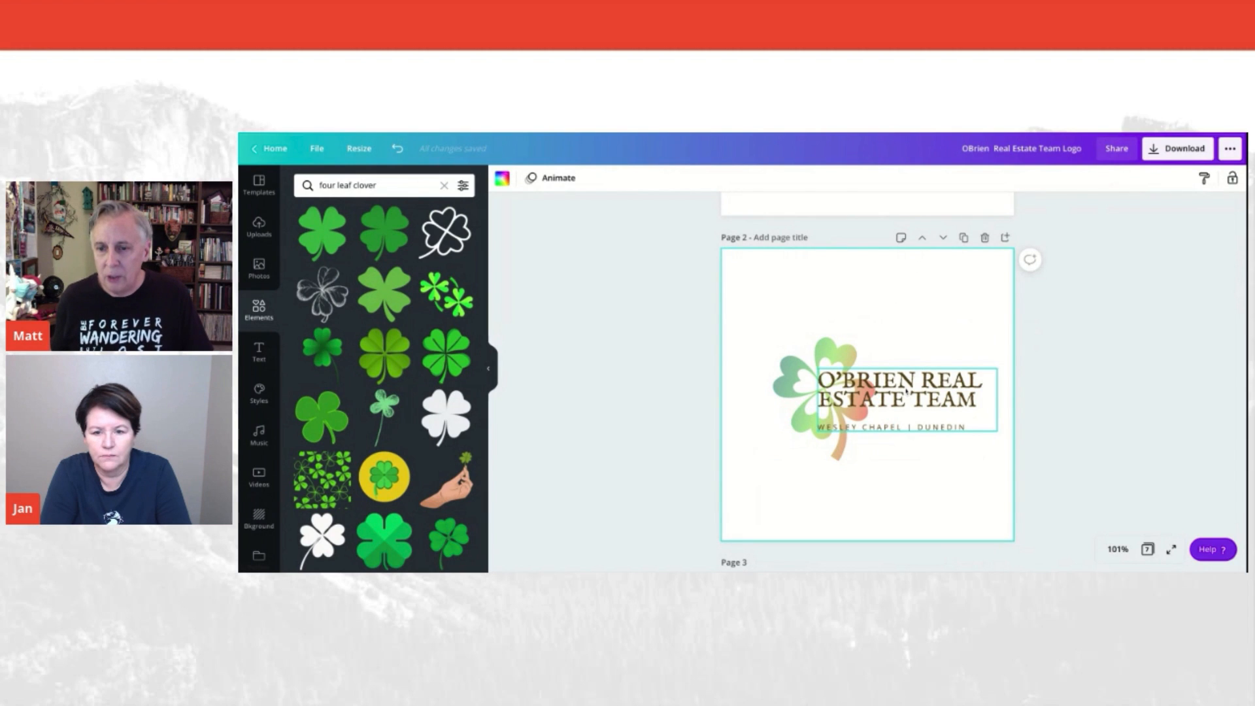
click(907, 393)
click(1028, 177)
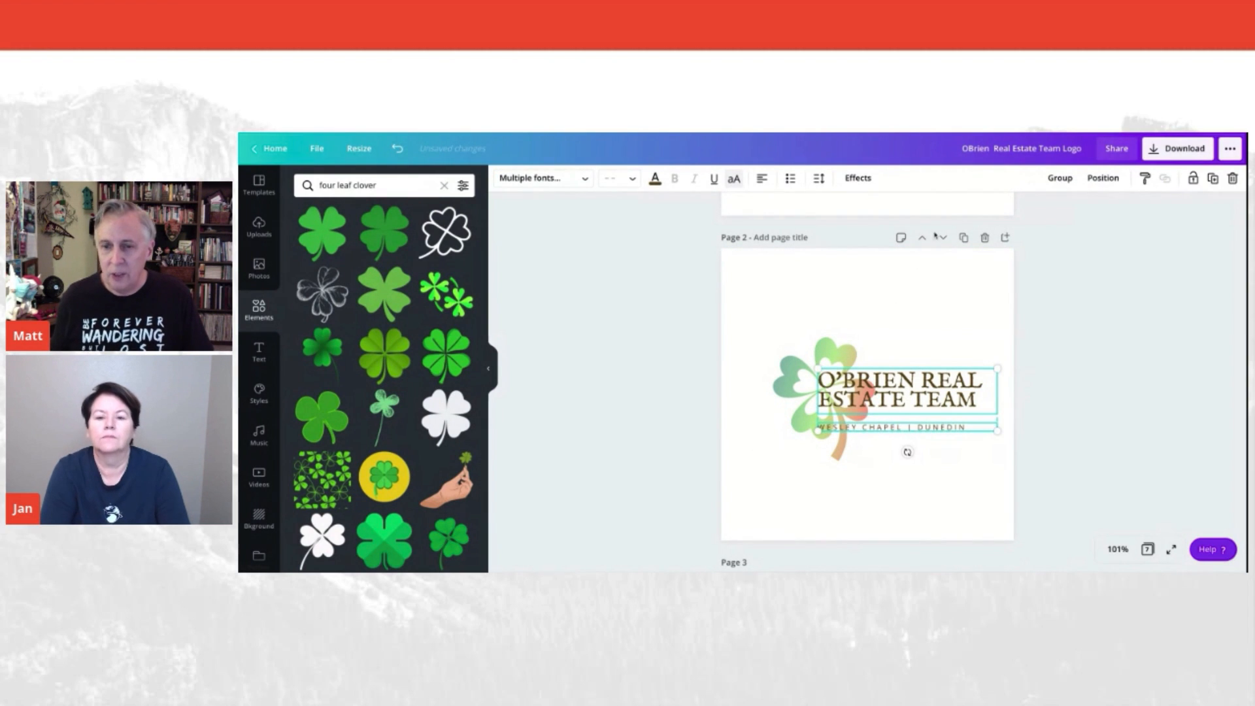
click(906, 292)
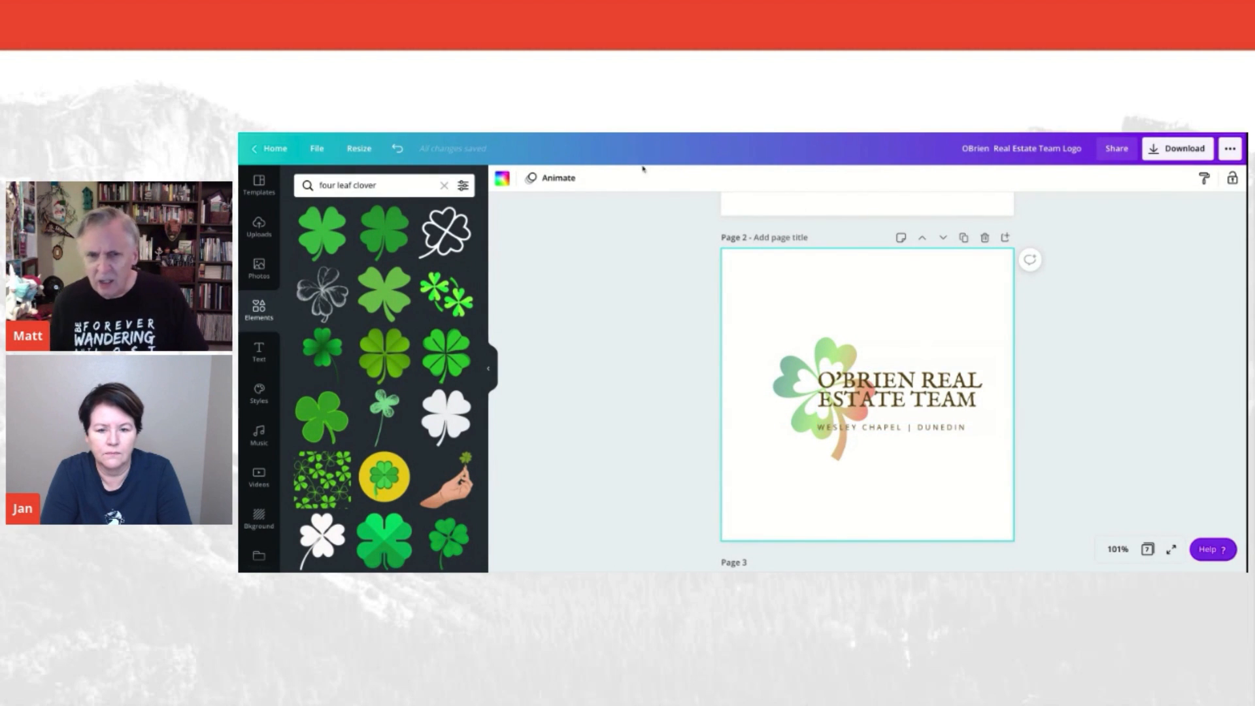
Centre-align the location line on page 2 and move it up and left, closer beneath the team name.
click(863, 428)
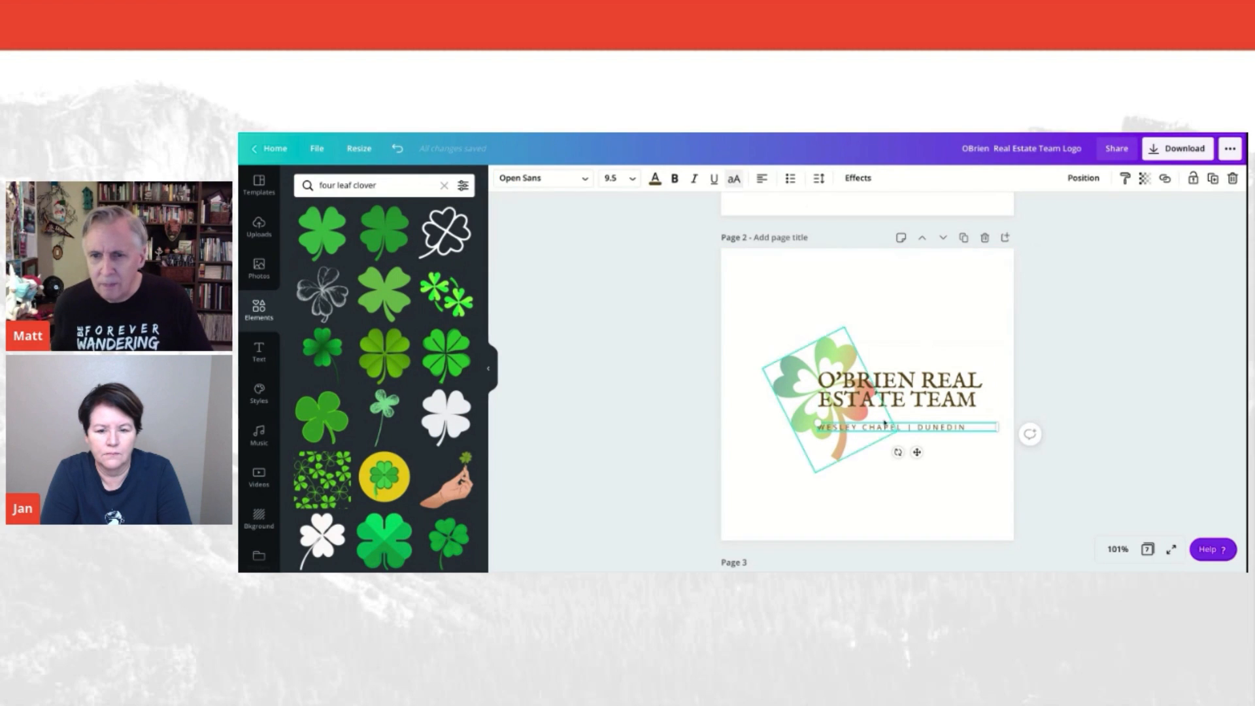
click(761, 179)
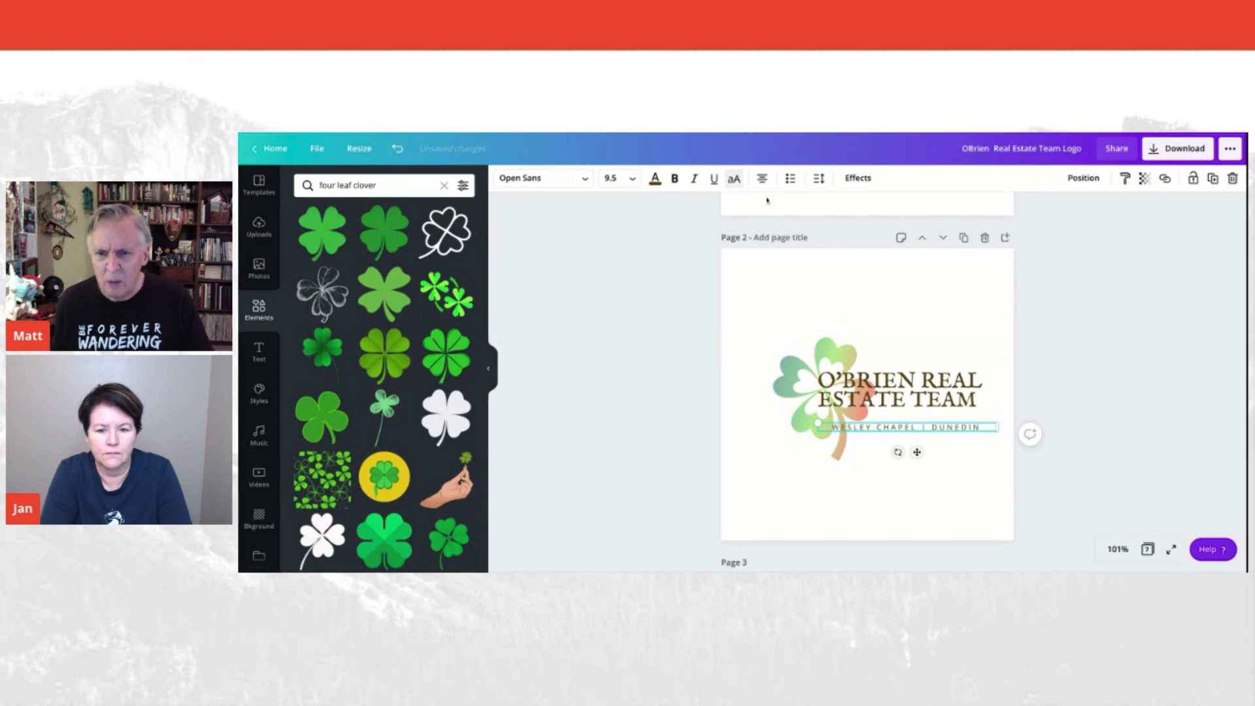
drag(917, 453, 909, 427)
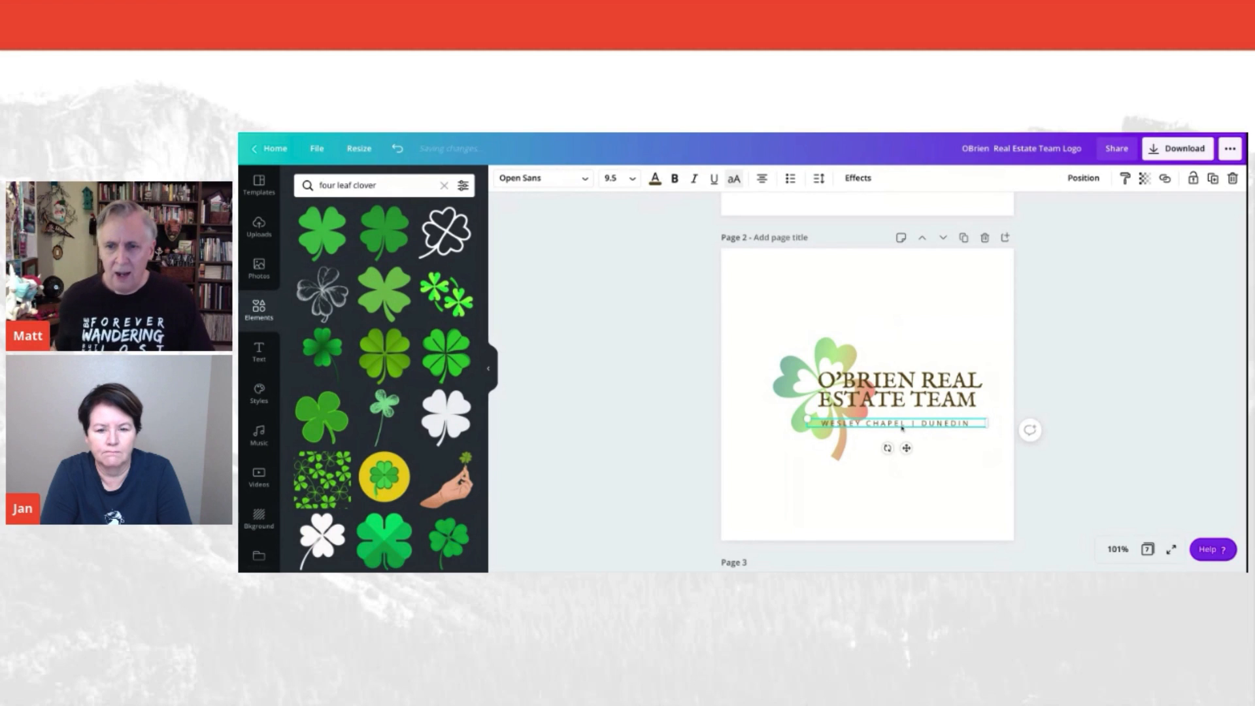
Shift the page 2 clover slightly left and set its transparency to 38.
mouse_move(802, 367)
mouse_down()
mouse_move(762, 360)
mouse_move(792, 366)
mouse_up()
click(1143, 178)
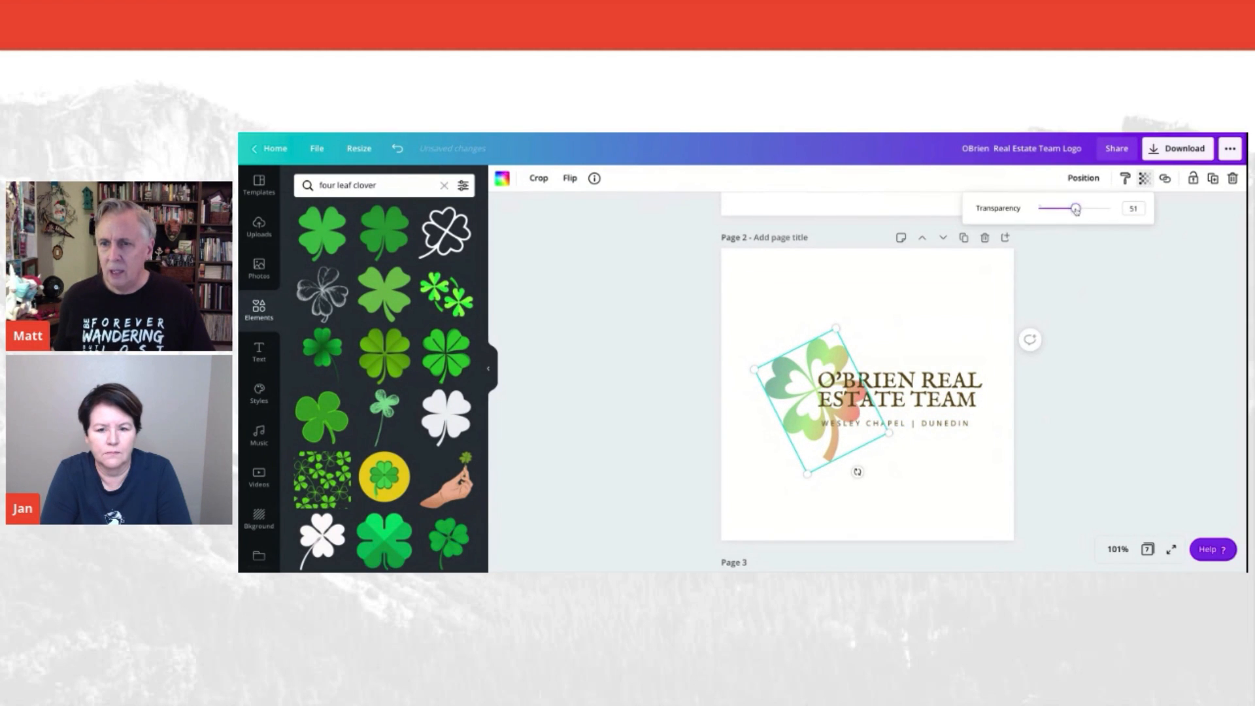
drag(1075, 209, 1079, 211)
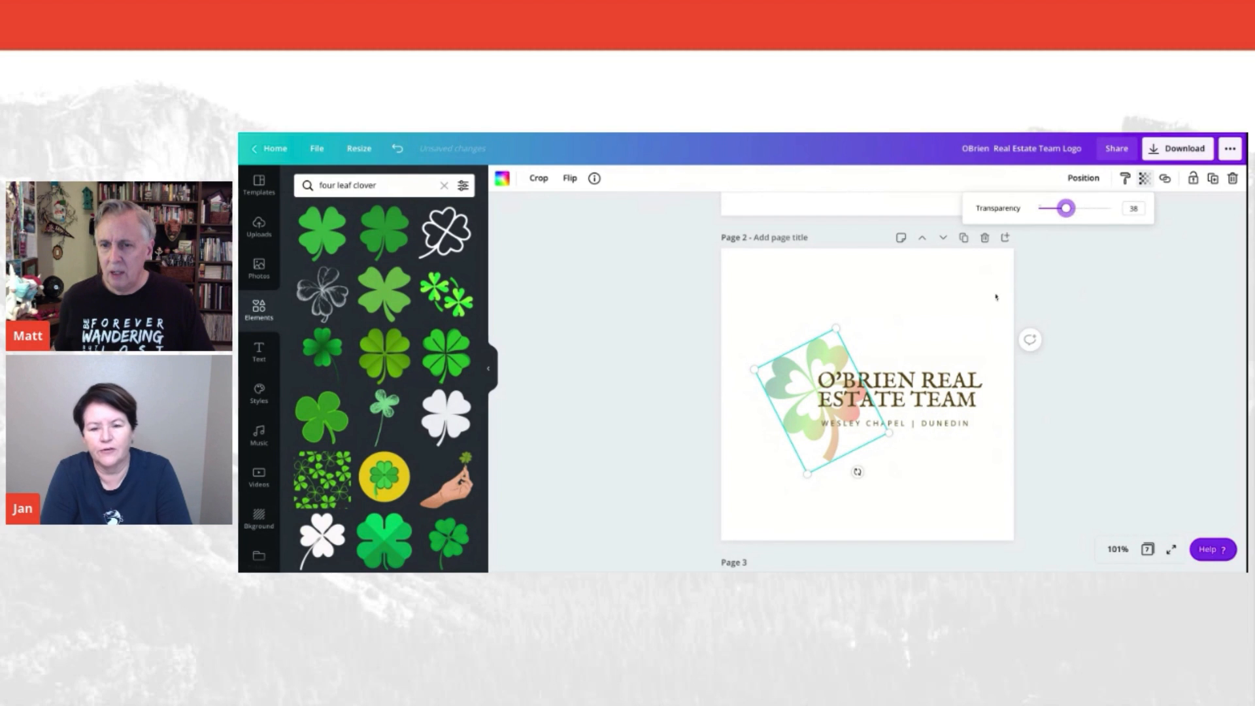
click(967, 318)
click(810, 394)
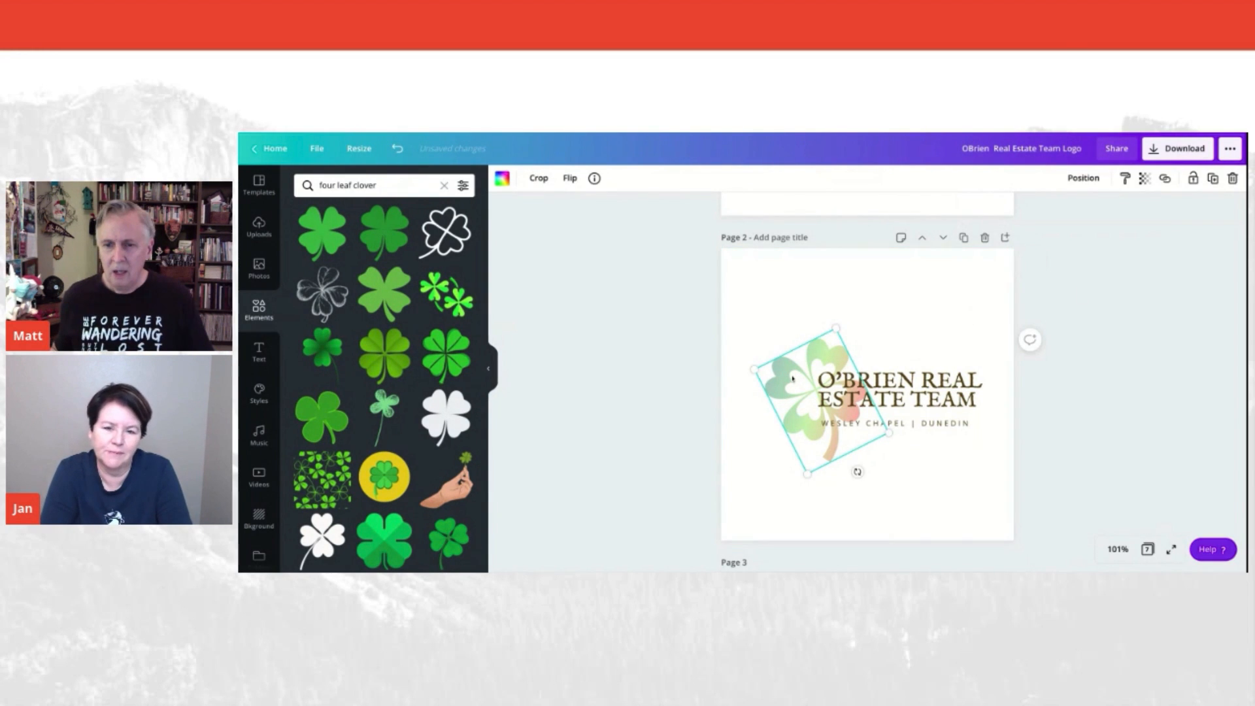
click(640, 405)
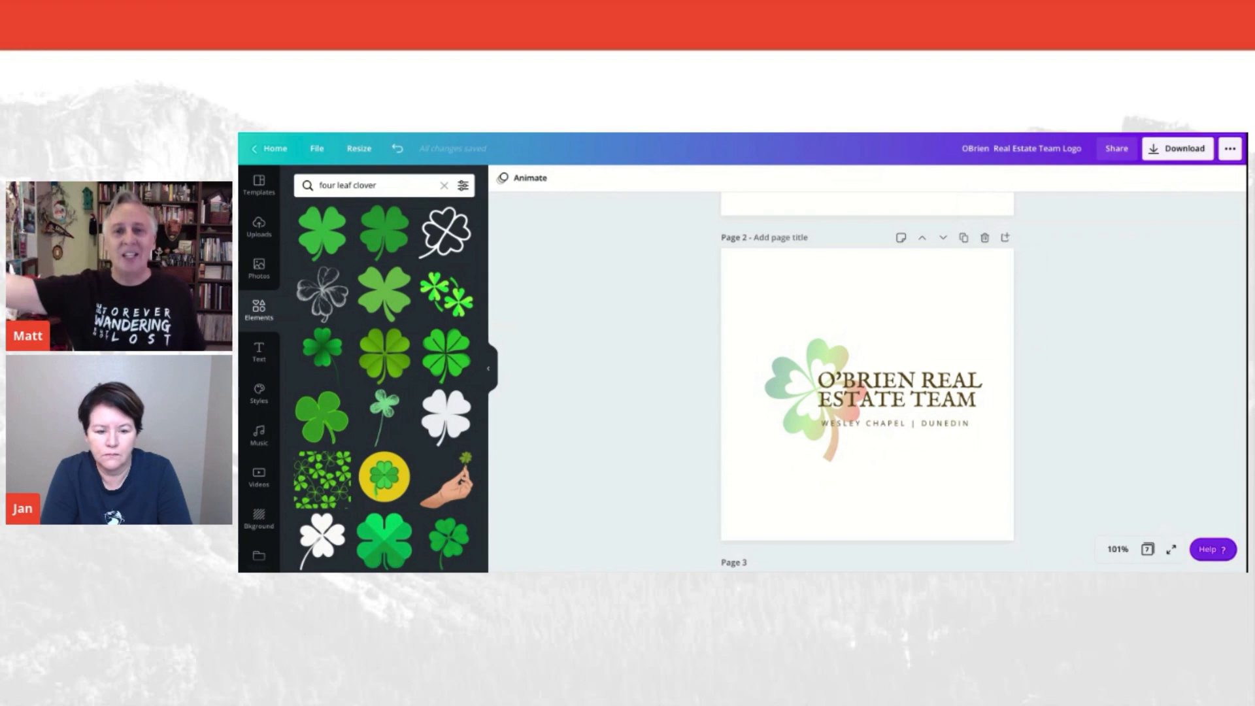
Group the clover, the team name and the location line on page 2.
click(790, 378)
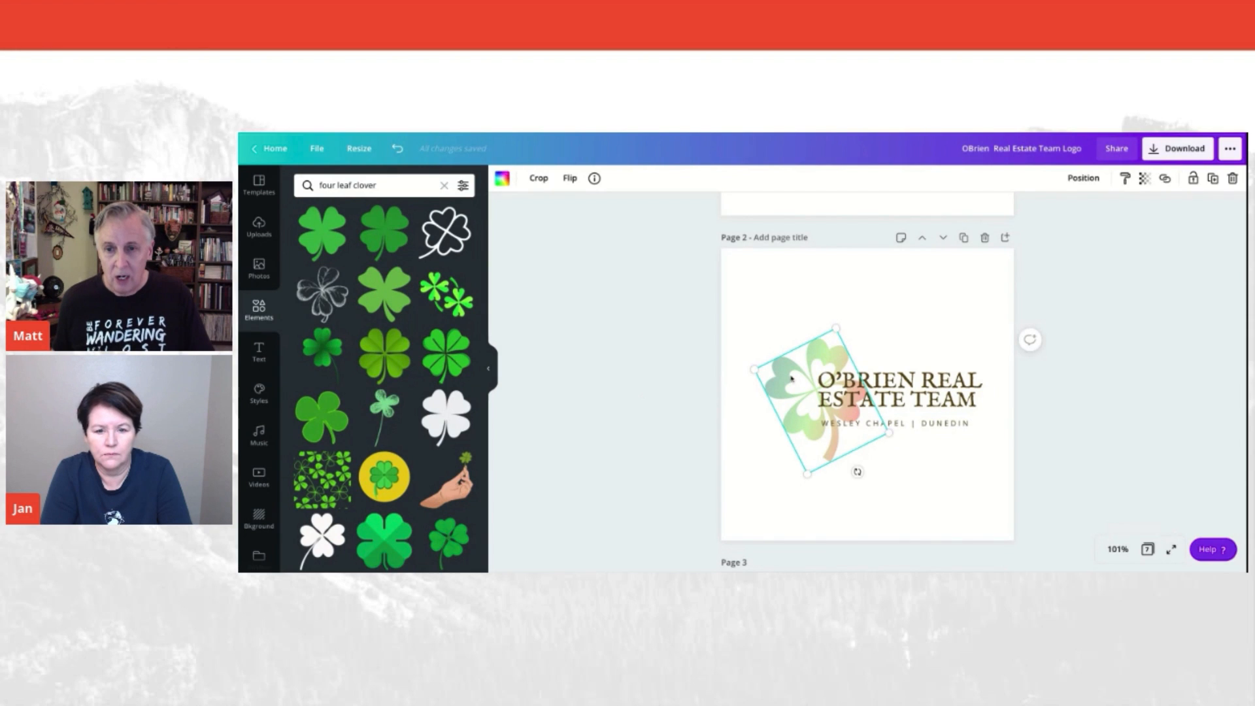
shift+click(890, 394)
shift+click(911, 426)
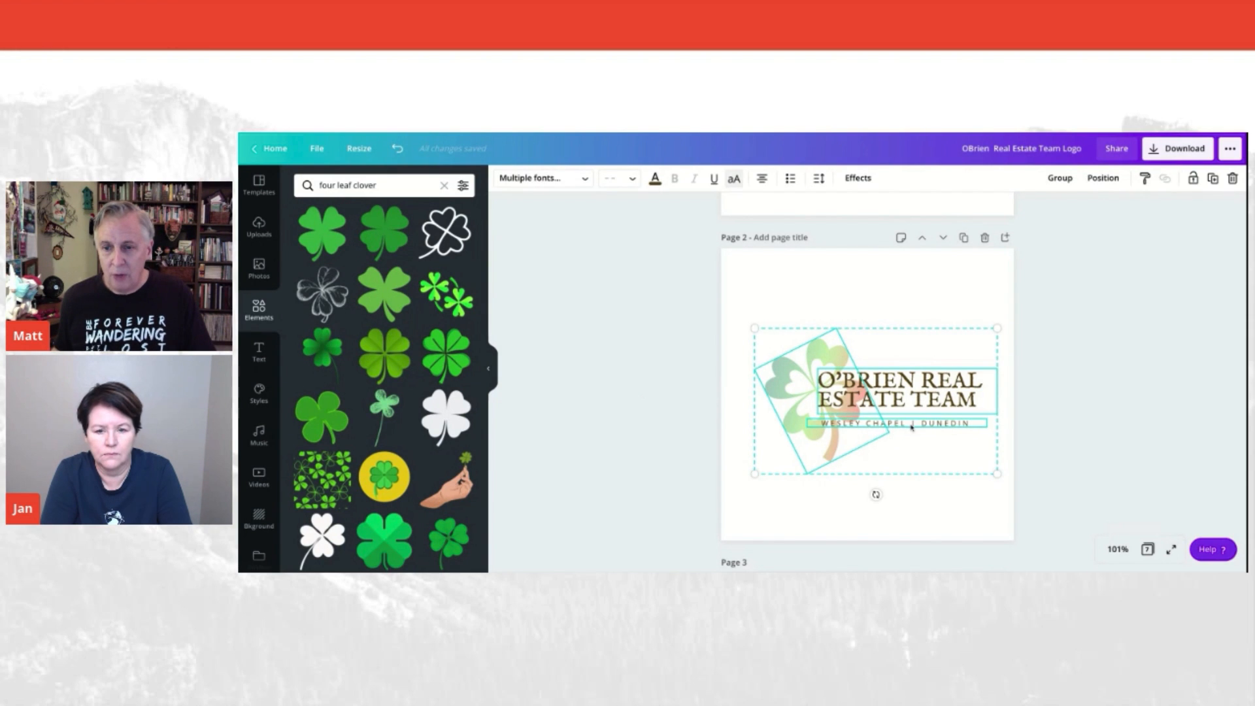
click(1059, 179)
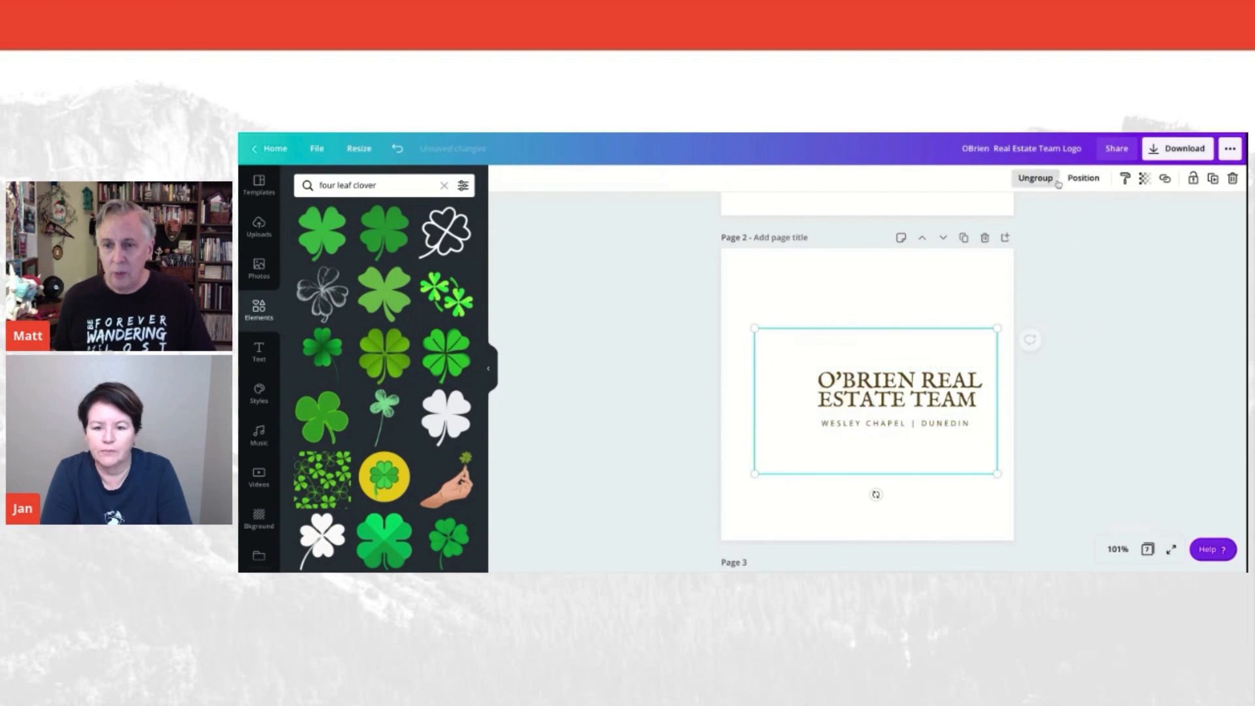
Enlarge the grouped logo to about the full width of page 2 and shift it slightly down.
drag(756, 326, 465, 103)
drag(713, 304, 714, 303)
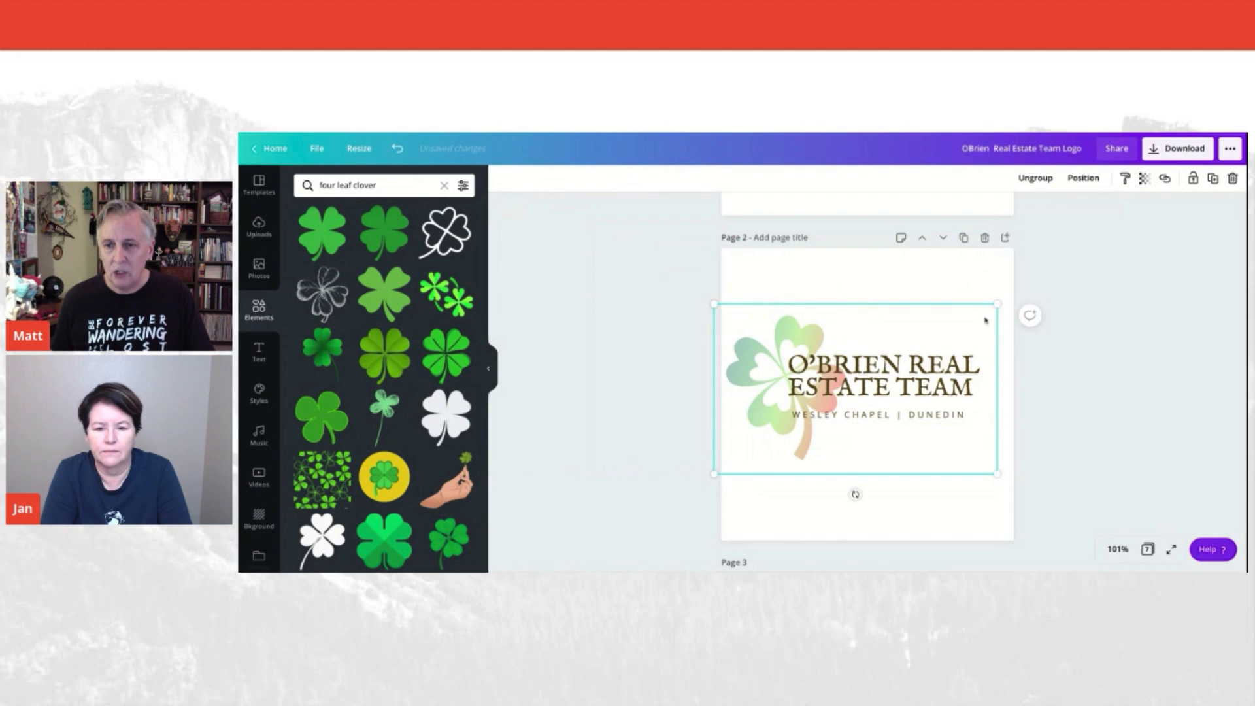
drag(997, 304, 1013, 294)
drag(879, 375, 879, 381)
click(1058, 428)
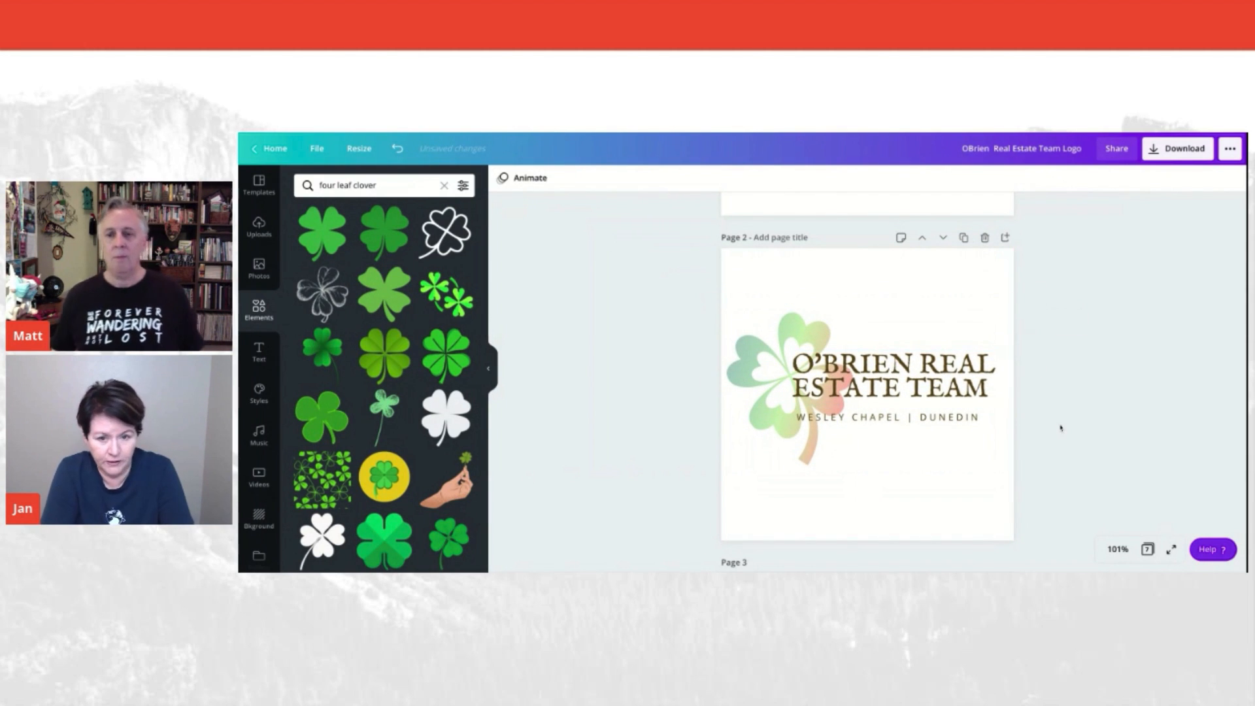
Ungroup the page 2 logo and shrink only the clover behind the start of the team name.
click(866, 333)
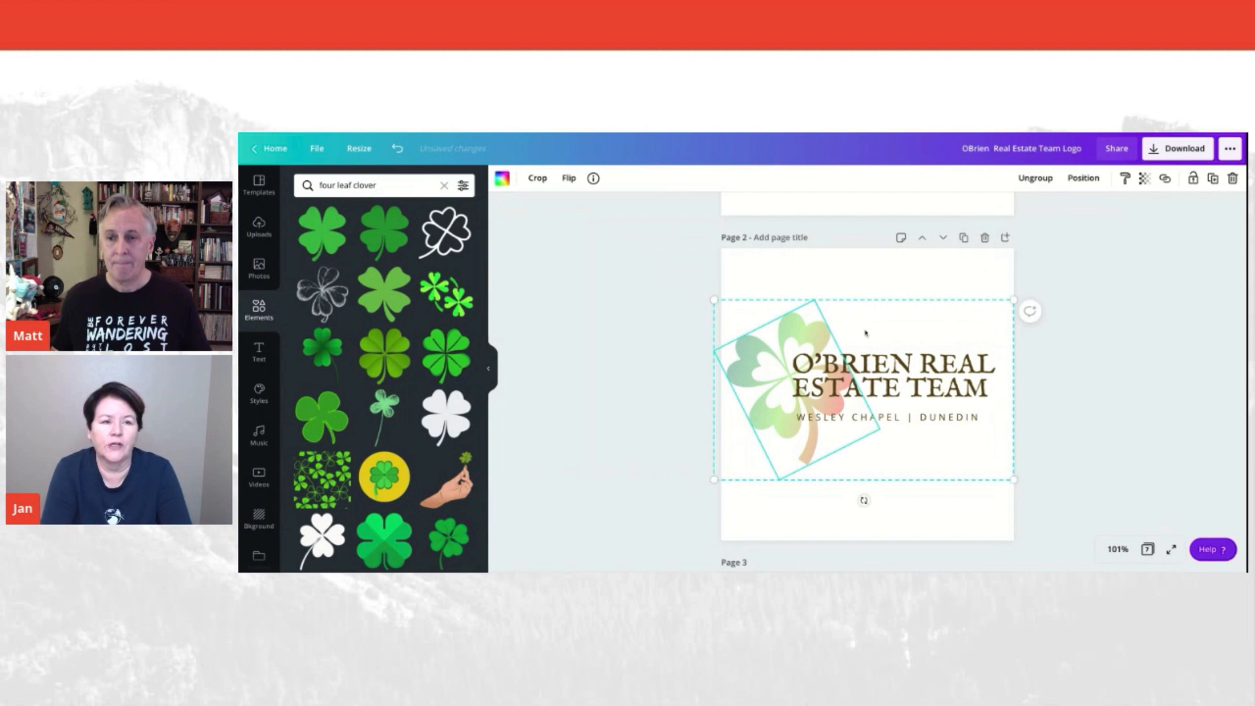
click(1031, 181)
click(802, 470)
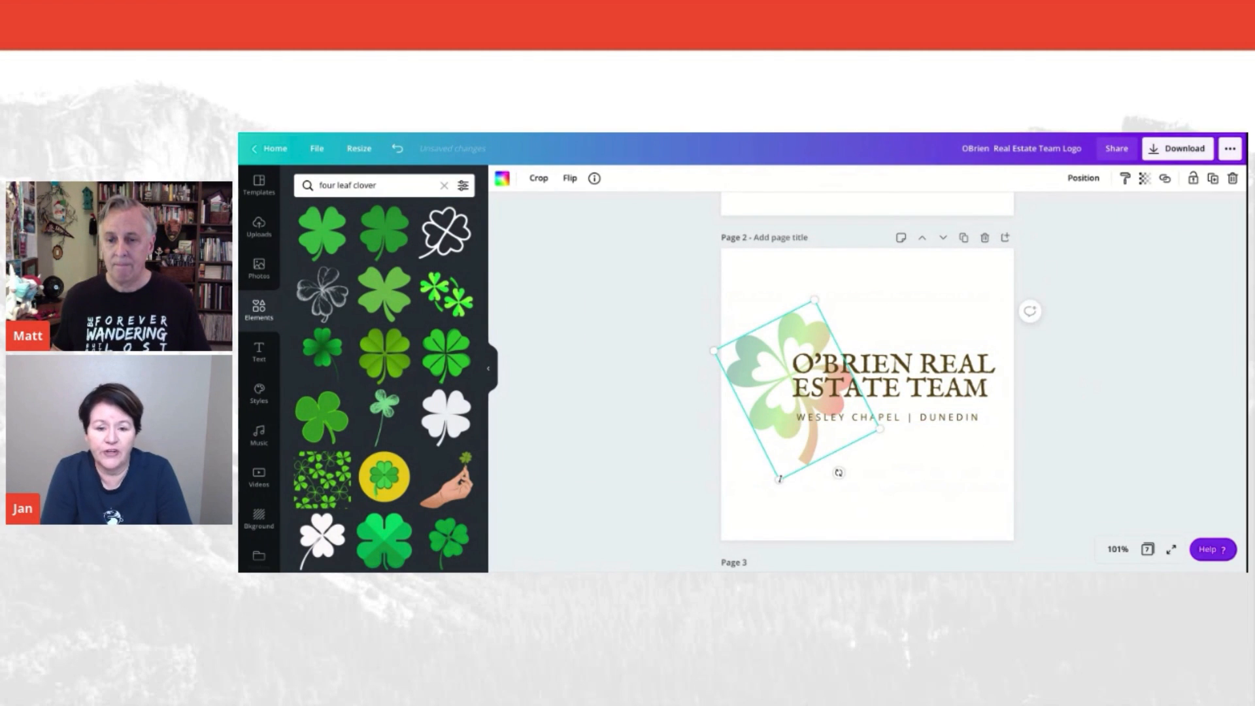
drag(779, 480, 779, 402)
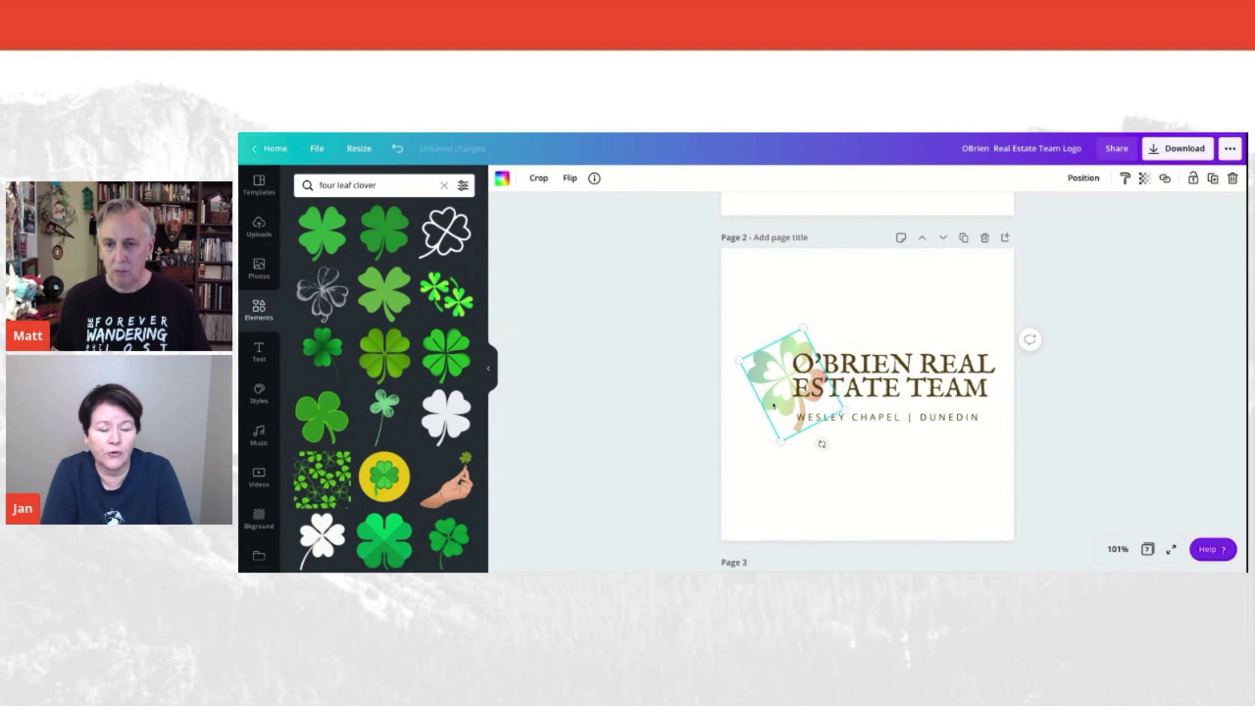
Try flipping the page 2 clover horizontally, and flip it back to its original direction.
click(570, 179)
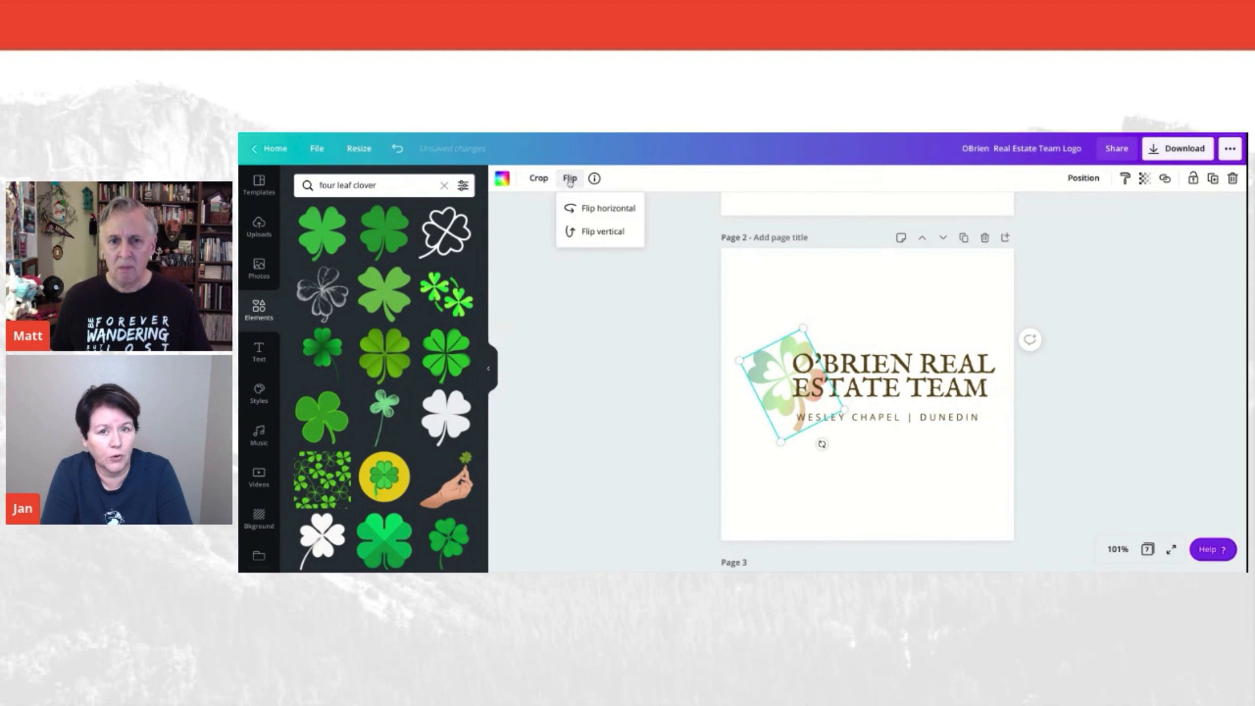
click(583, 209)
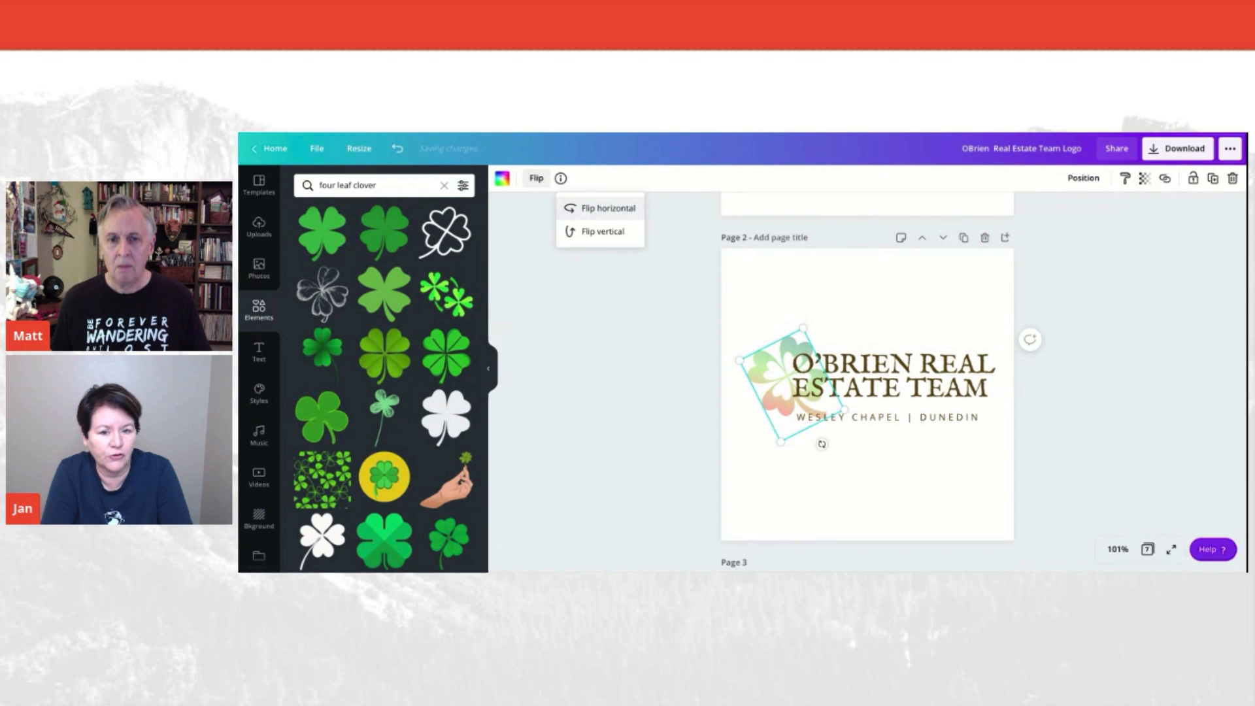
click(632, 209)
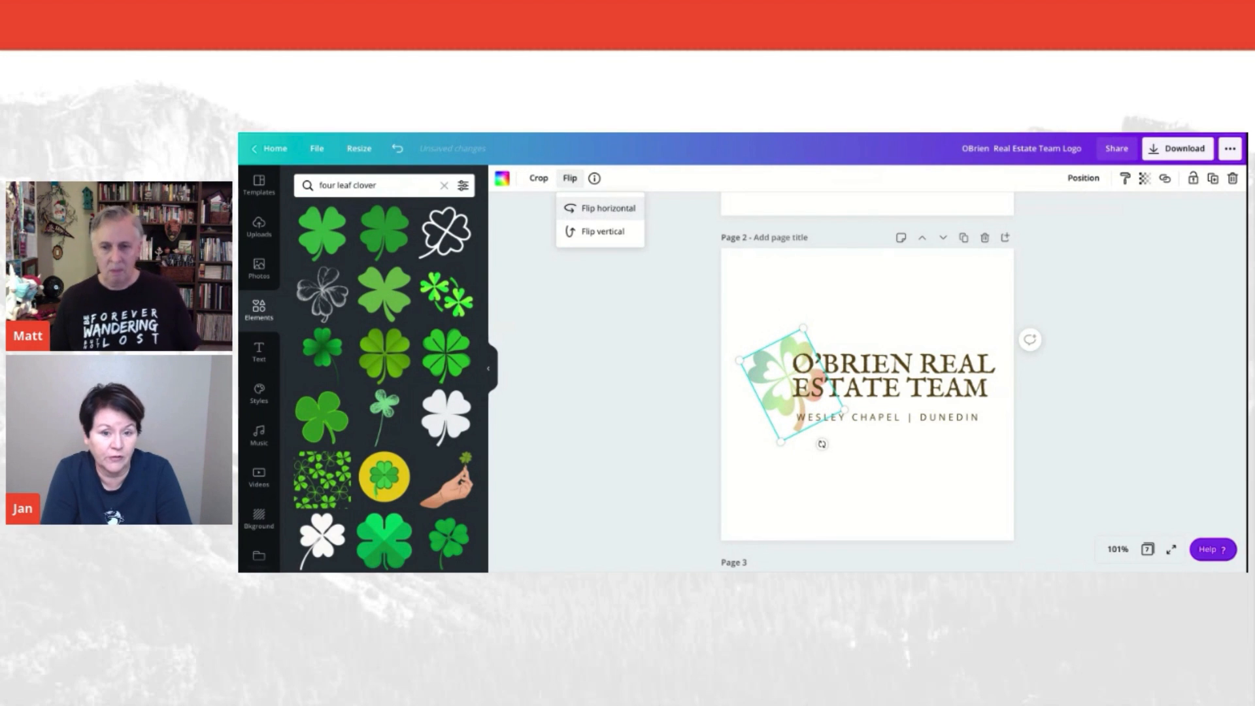
click(876, 505)
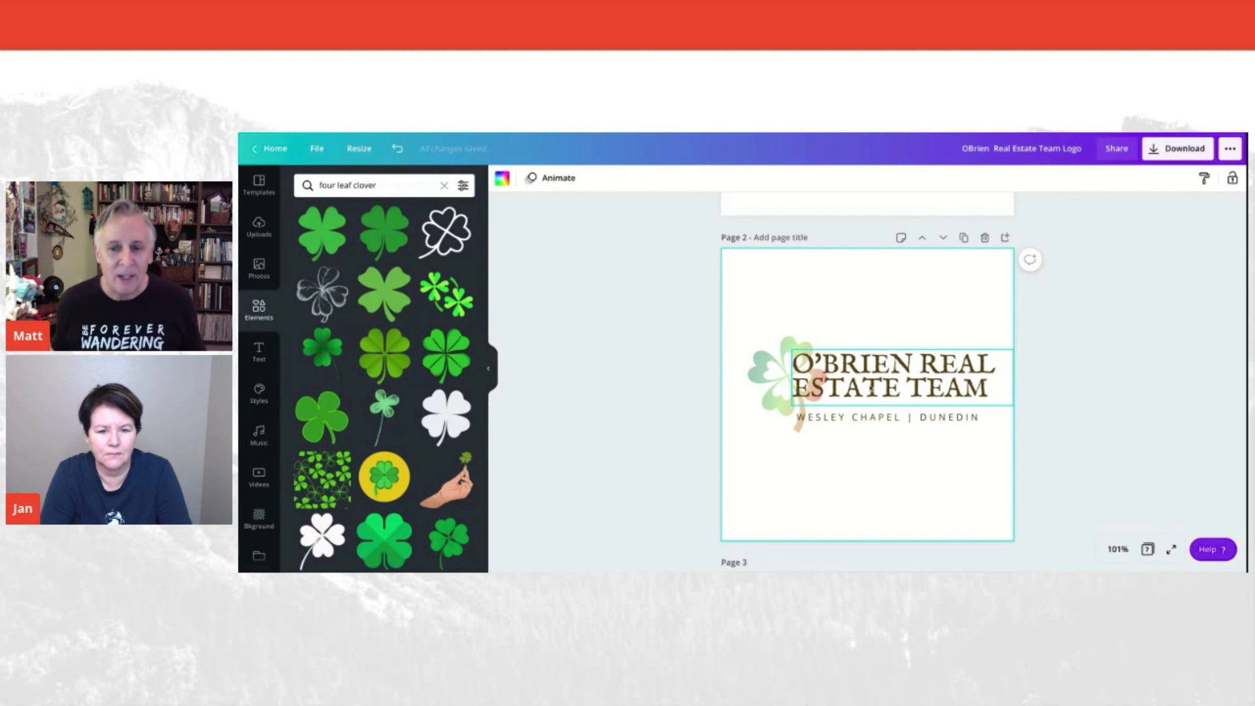
Flip the page 2 clover horizontally and nudge it slightly up and left.
click(770, 371)
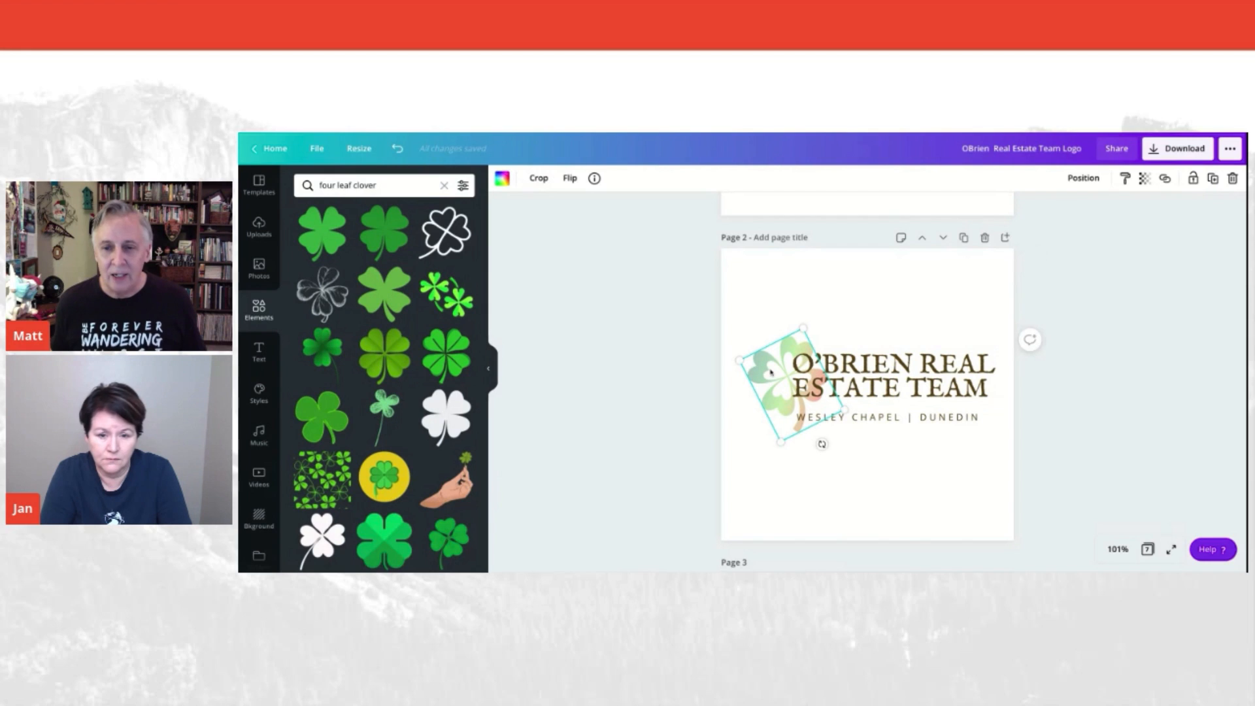
click(571, 179)
click(586, 209)
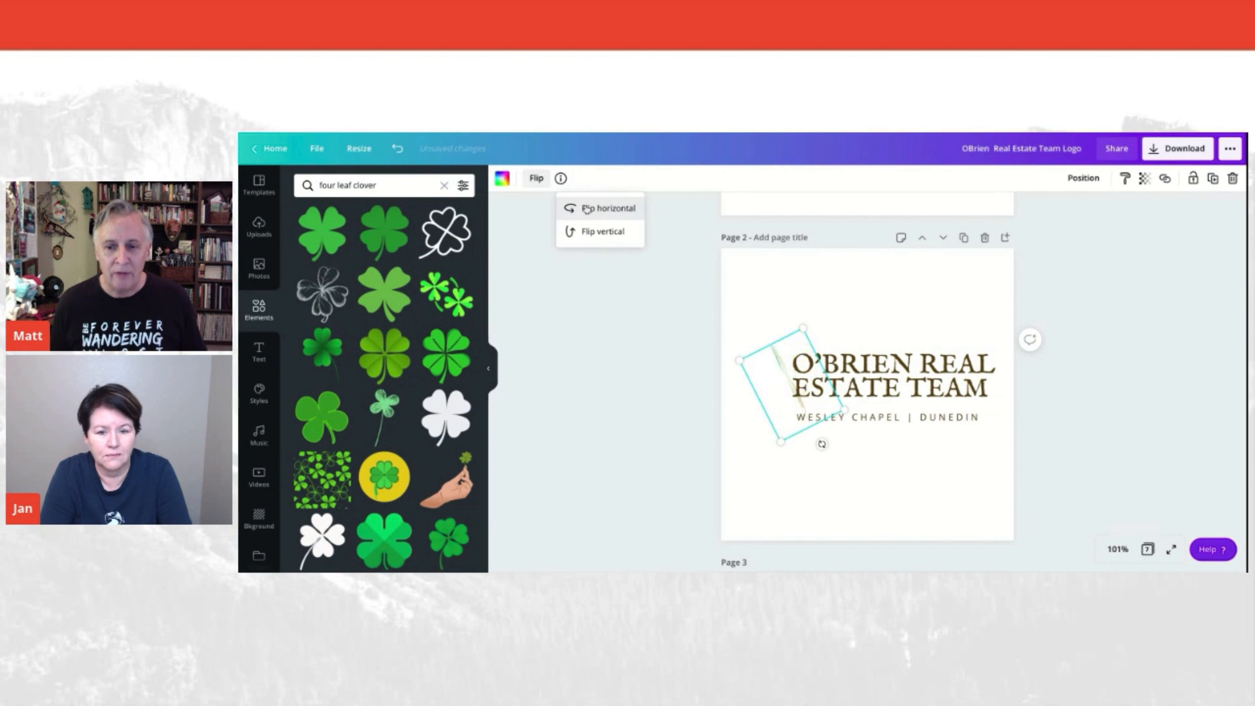
click(802, 527)
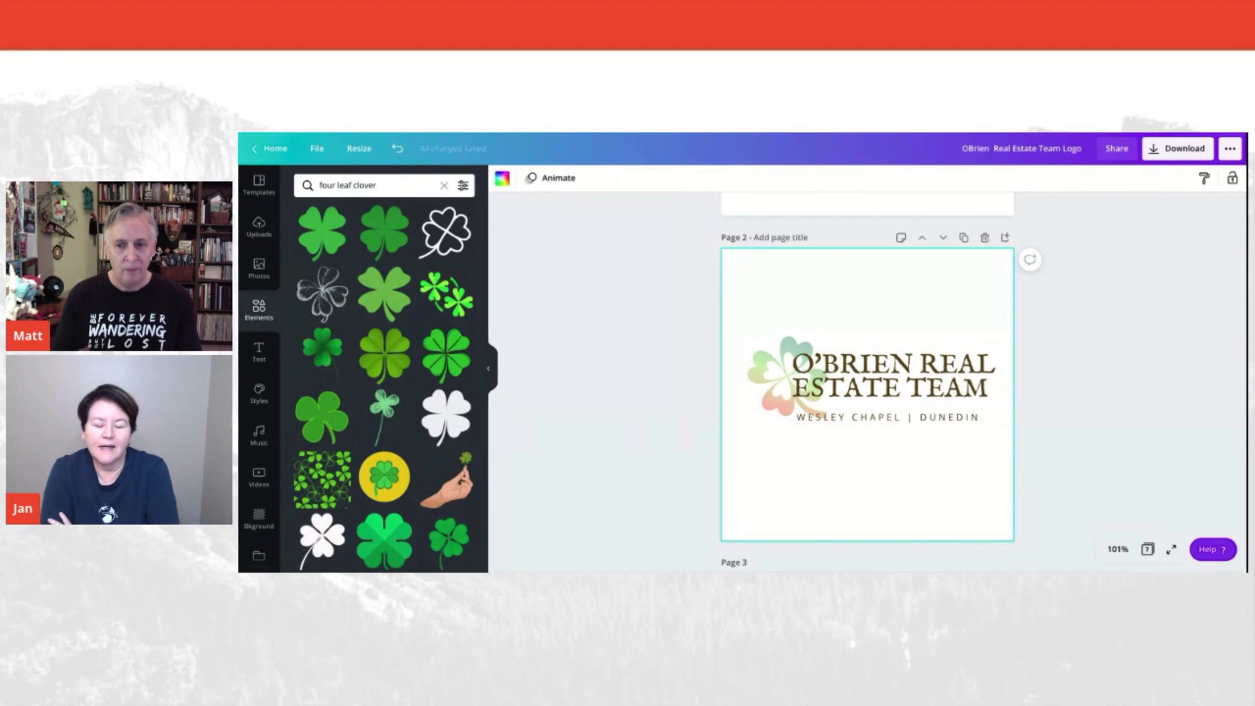
drag(766, 374, 763, 370)
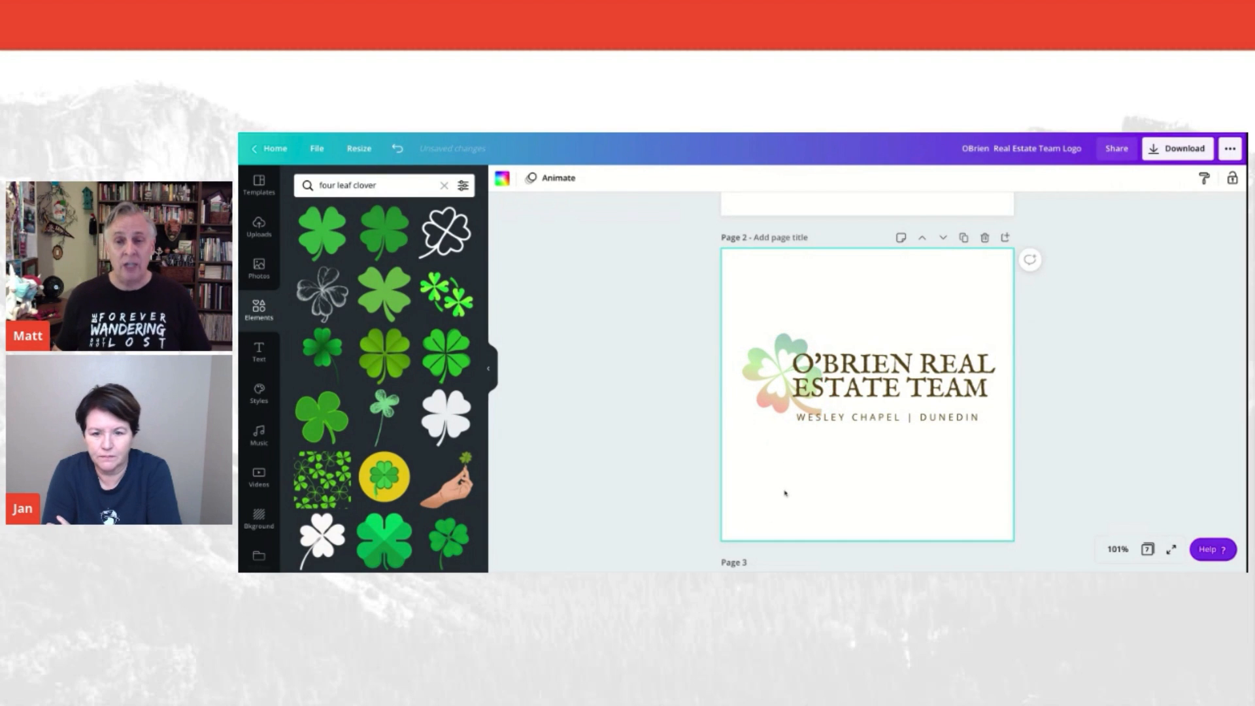
click(762, 382)
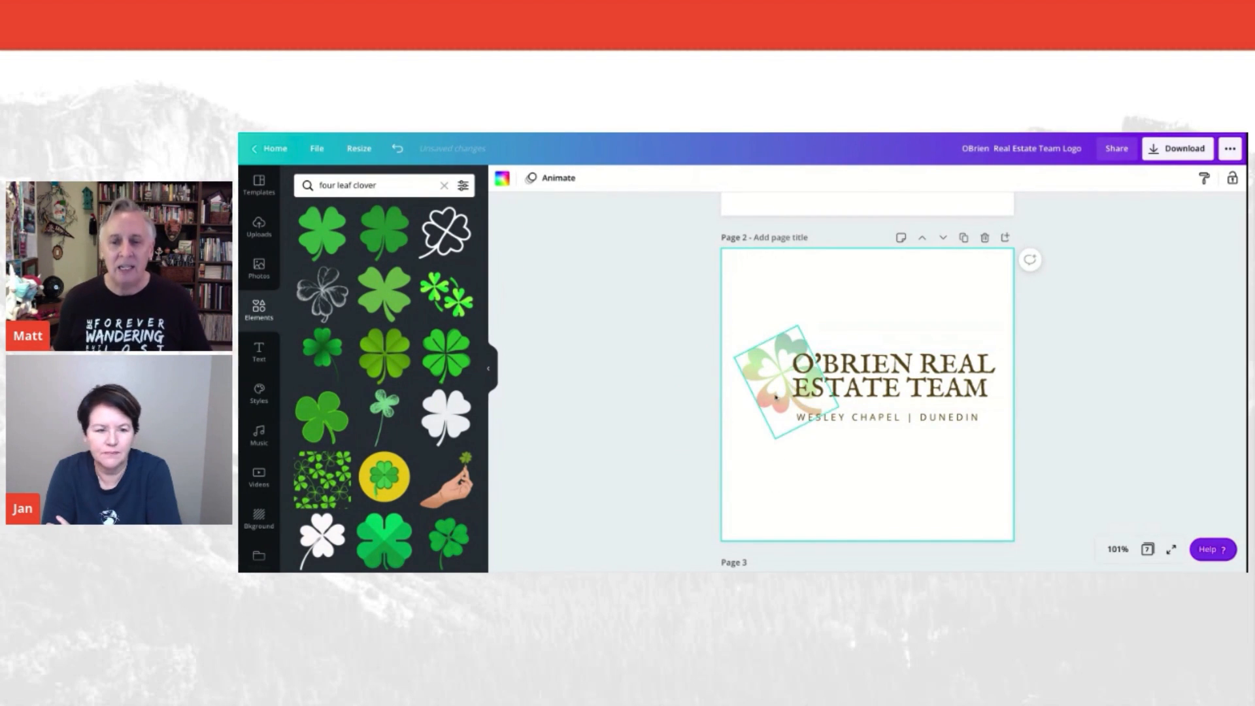
click(804, 470)
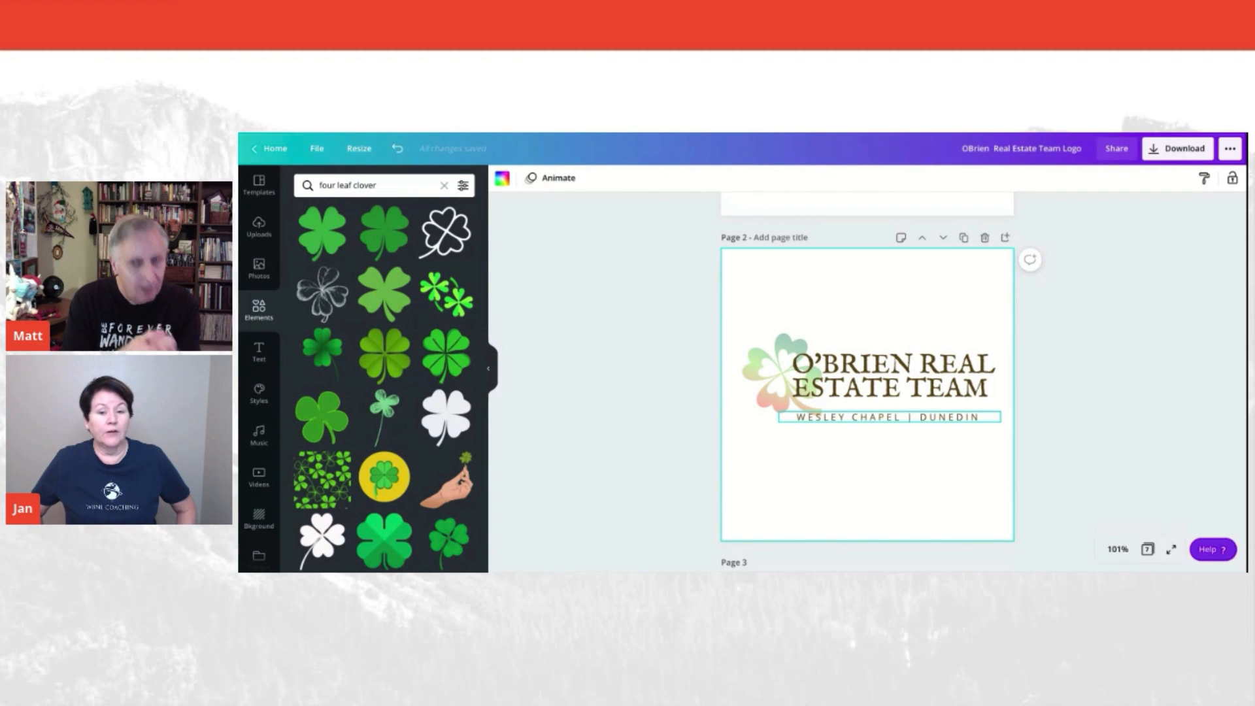
Apply the Chew & Cheer logo template to the page 2 design.
click(259, 188)
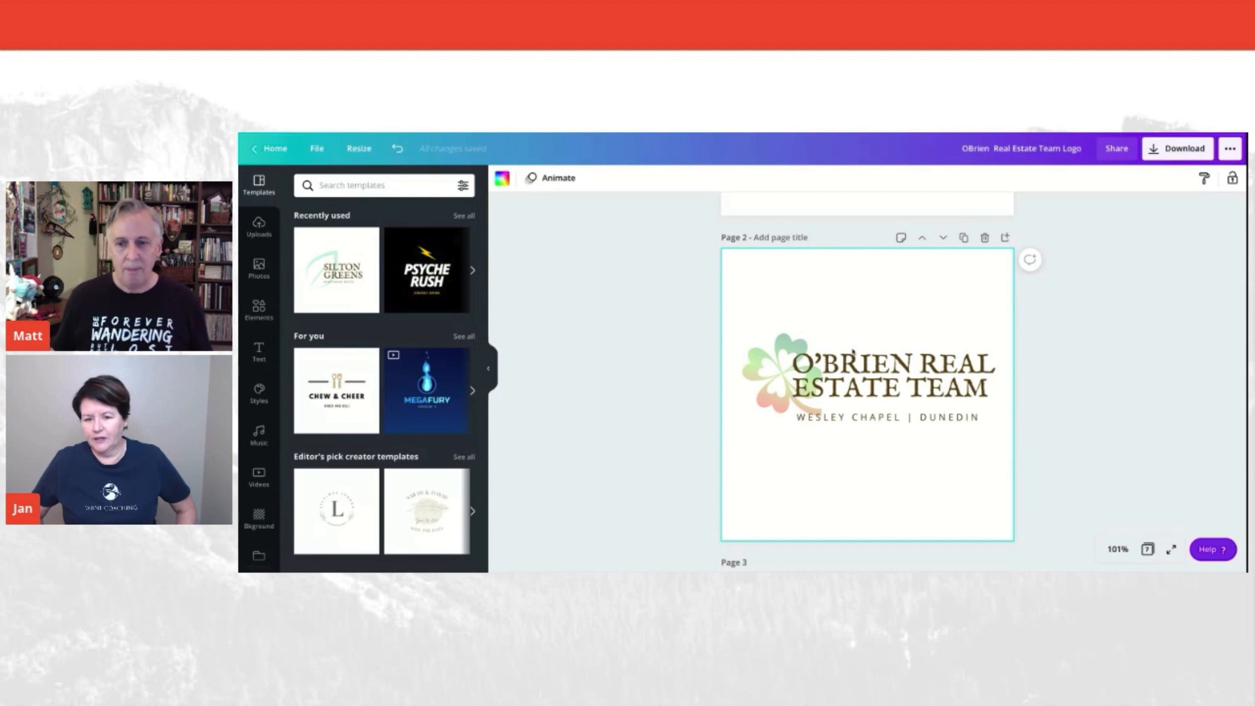
click(332, 385)
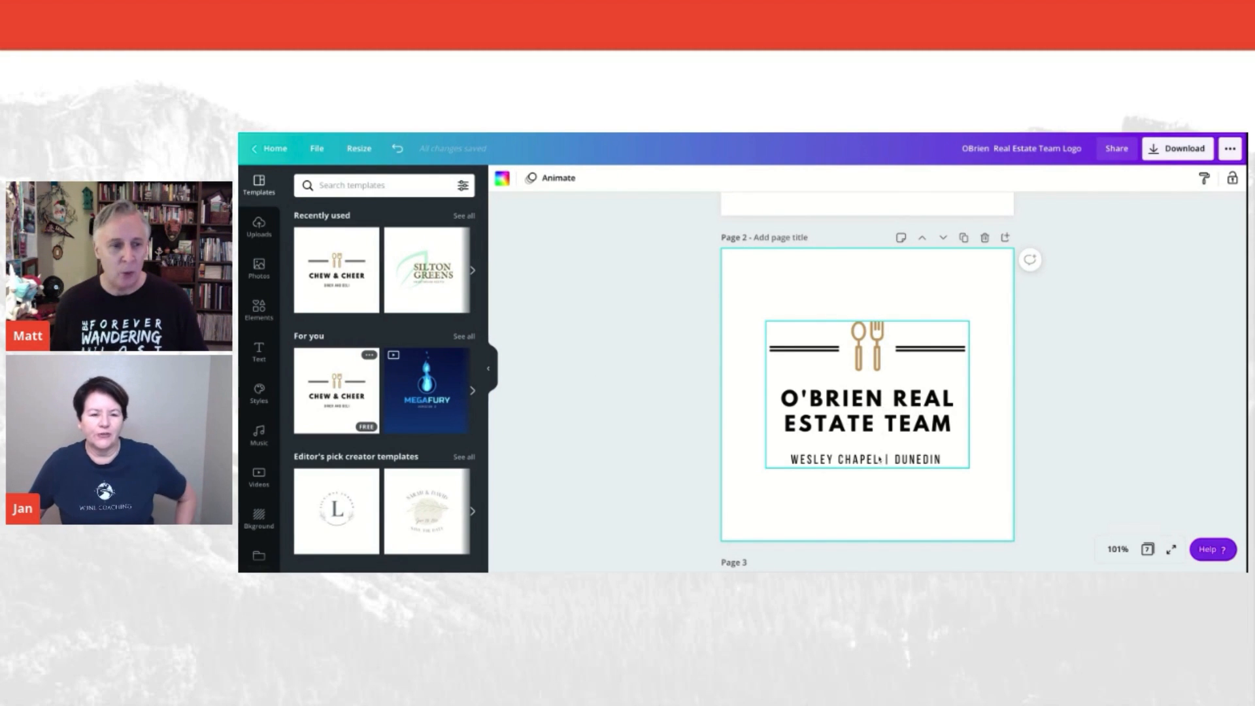
Ungroup the template logo on page 2 and delete the spoon and fork icon between the double lines.
click(852, 340)
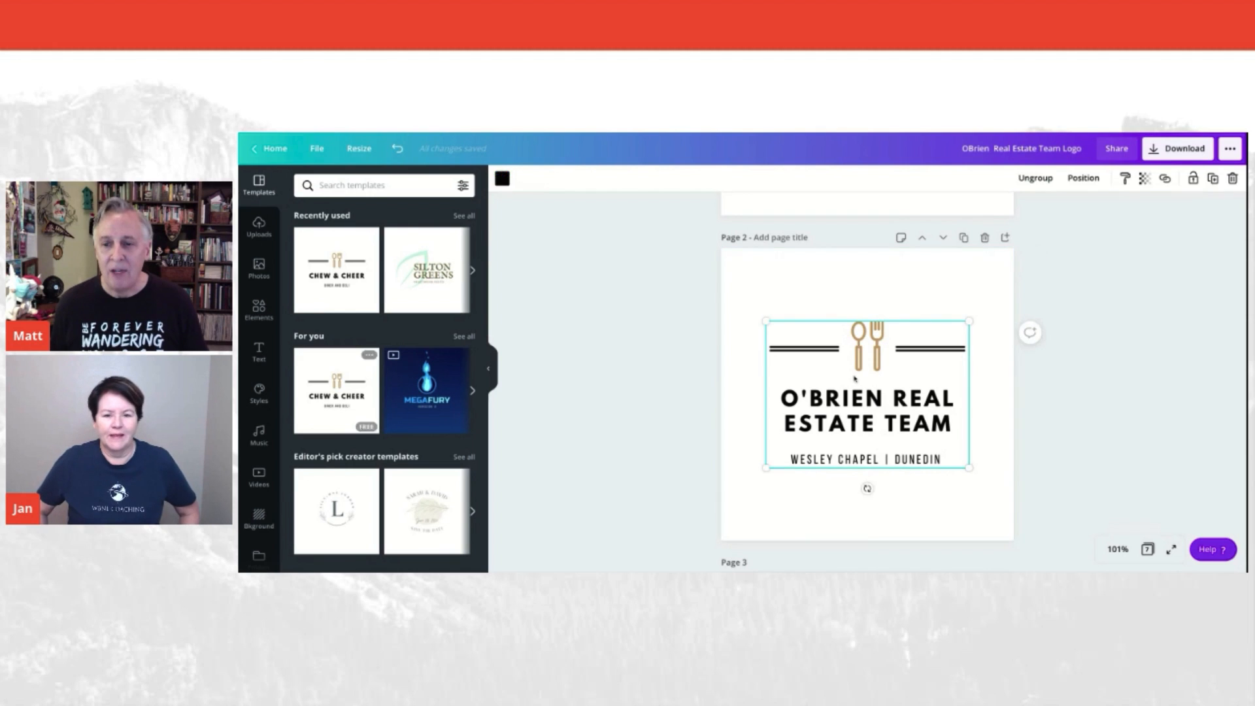
click(1035, 179)
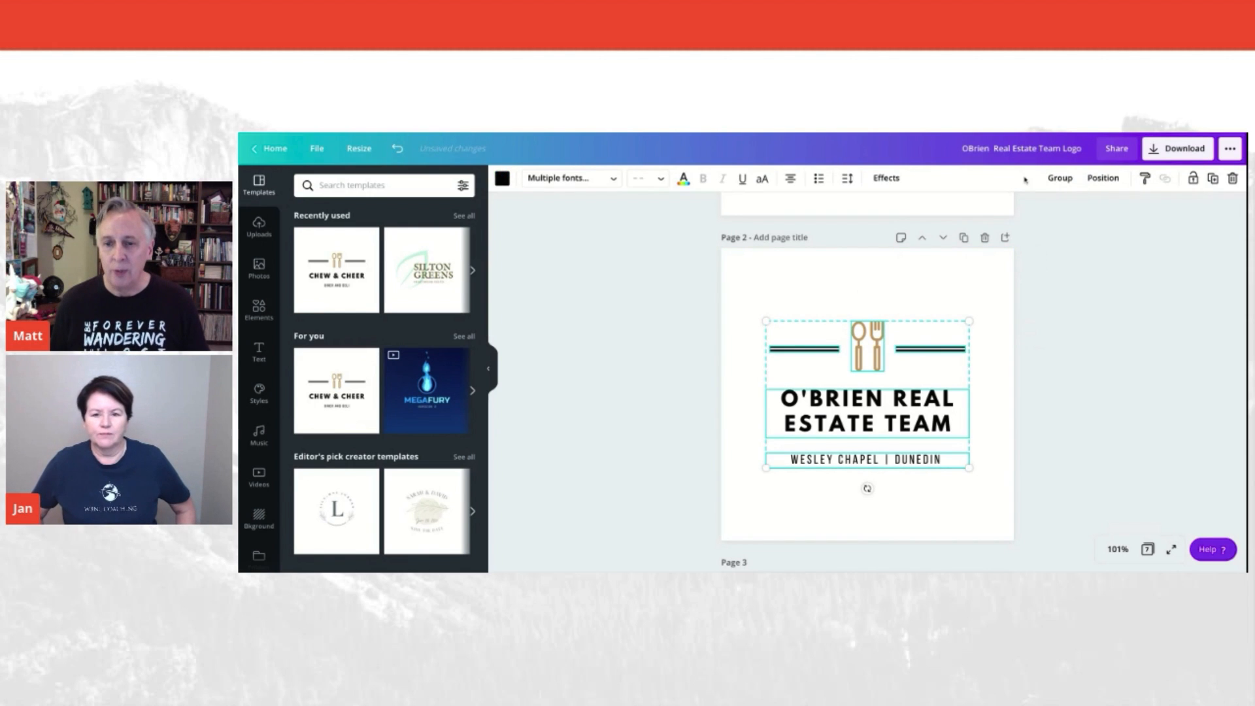
click(966, 261)
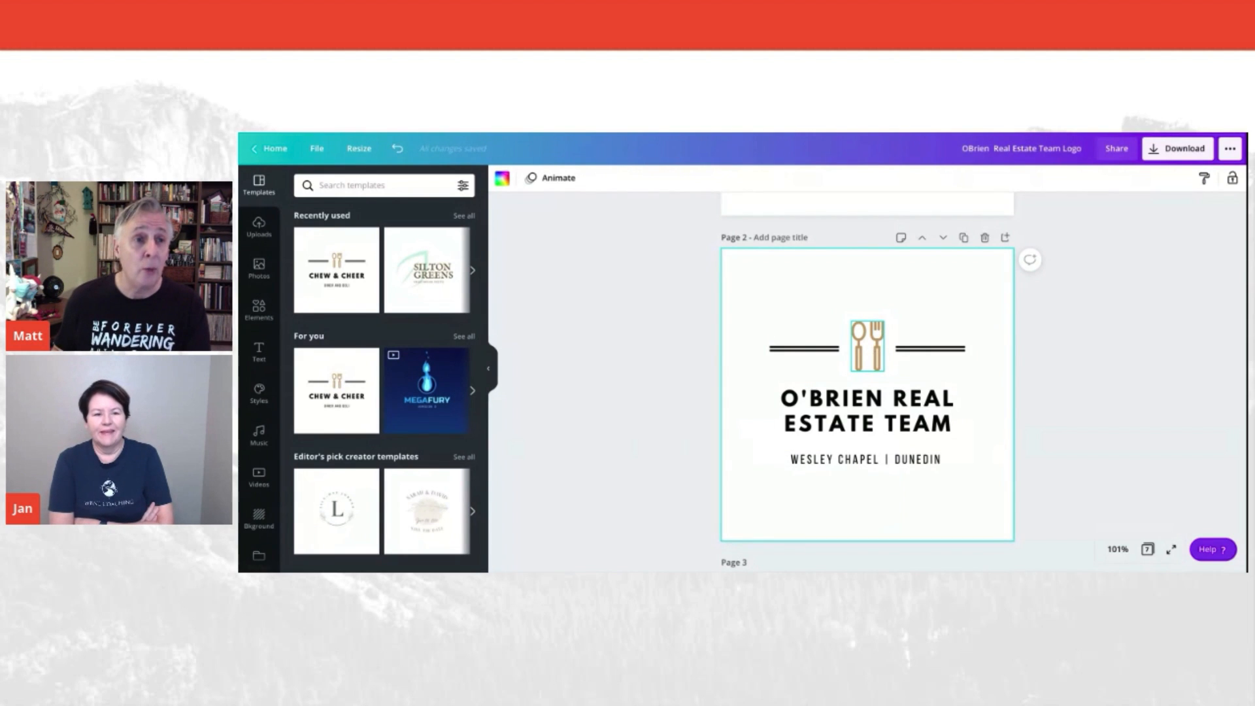
click(868, 345)
key(Delete)
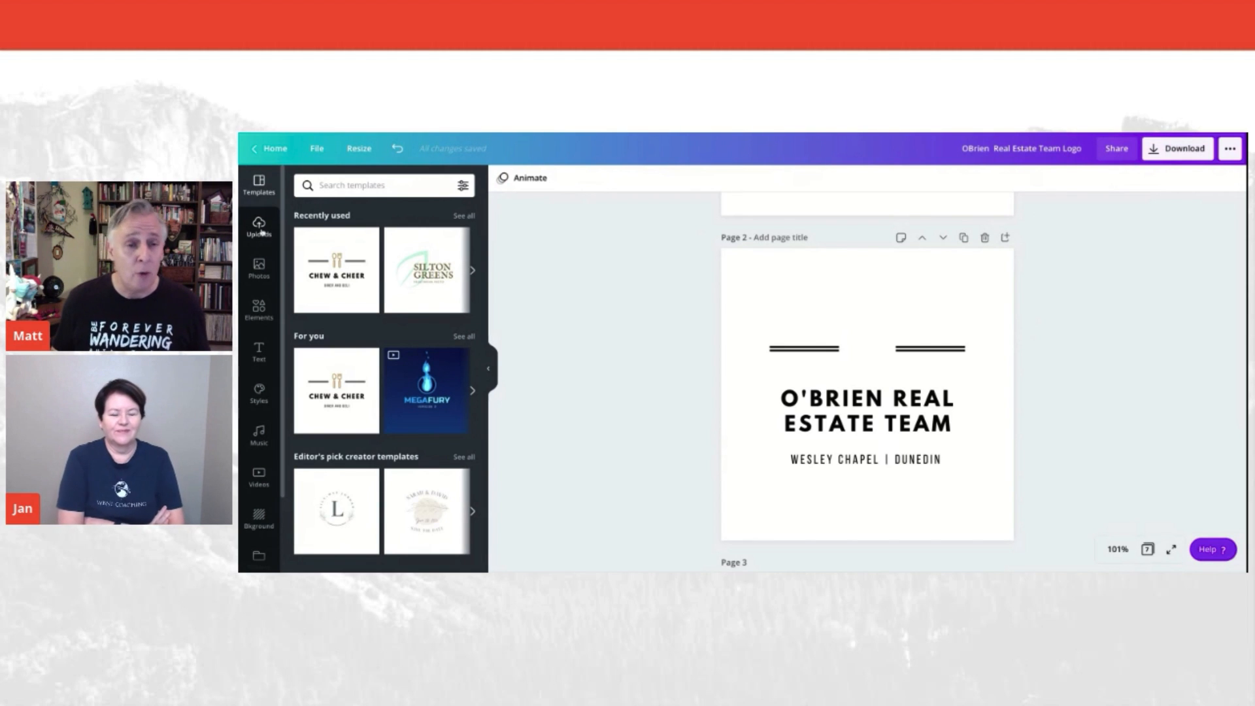
Look through the clover logo variations on the other pages, and return to page 2.
scroll(782, 412, up, 5)
scroll(782, 411, down, 3)
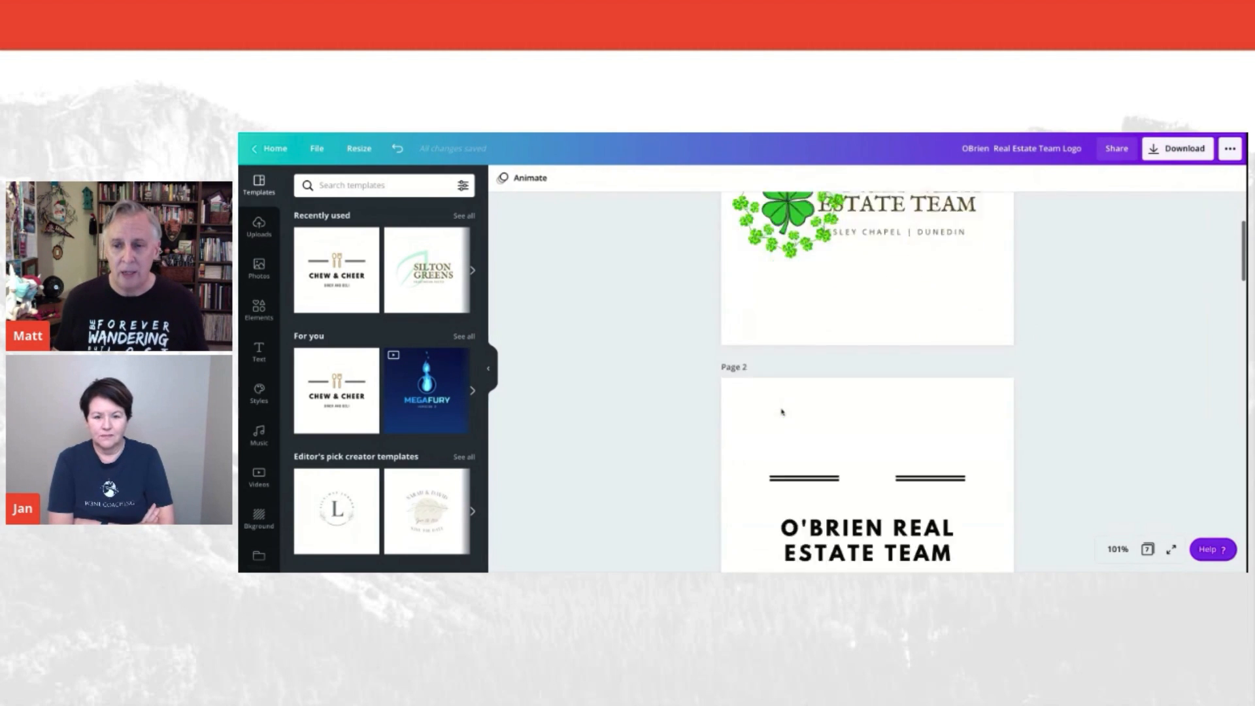
scroll(781, 411, down, 15)
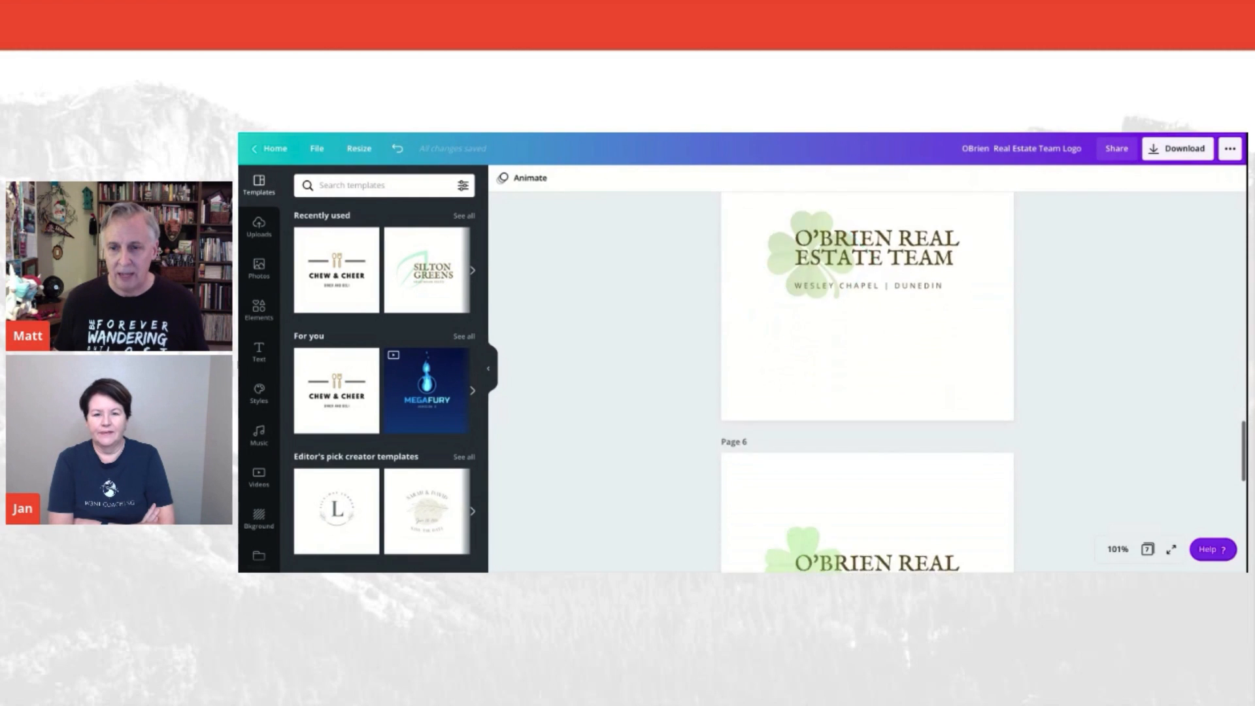
scroll(867, 382, up, 10)
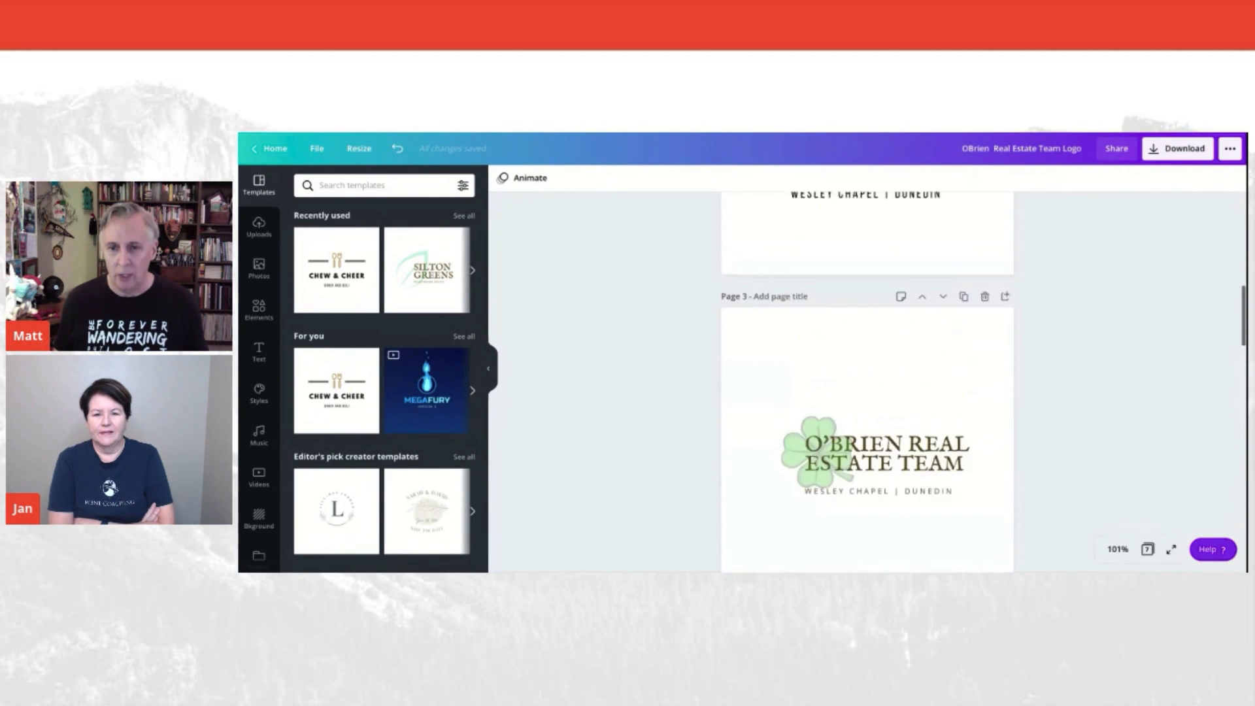
scroll(867, 382, up, 6)
scroll(867, 382, down, 1)
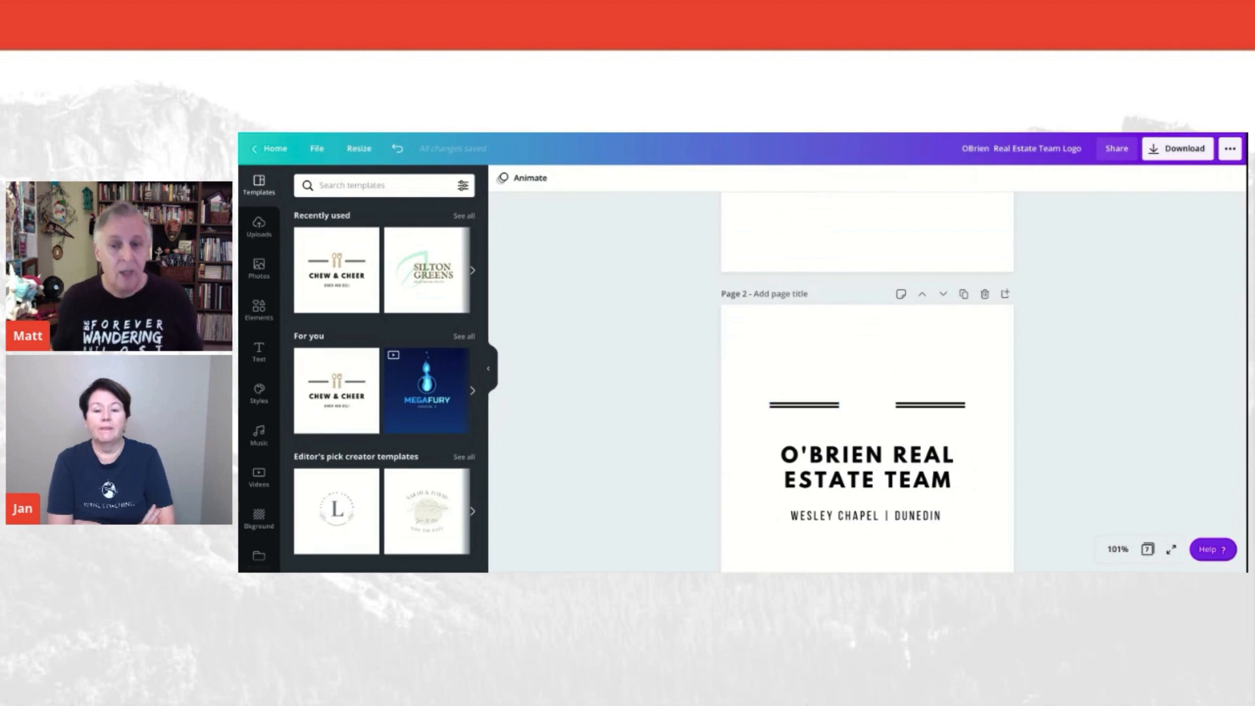
scroll(838, 400, up, 3)
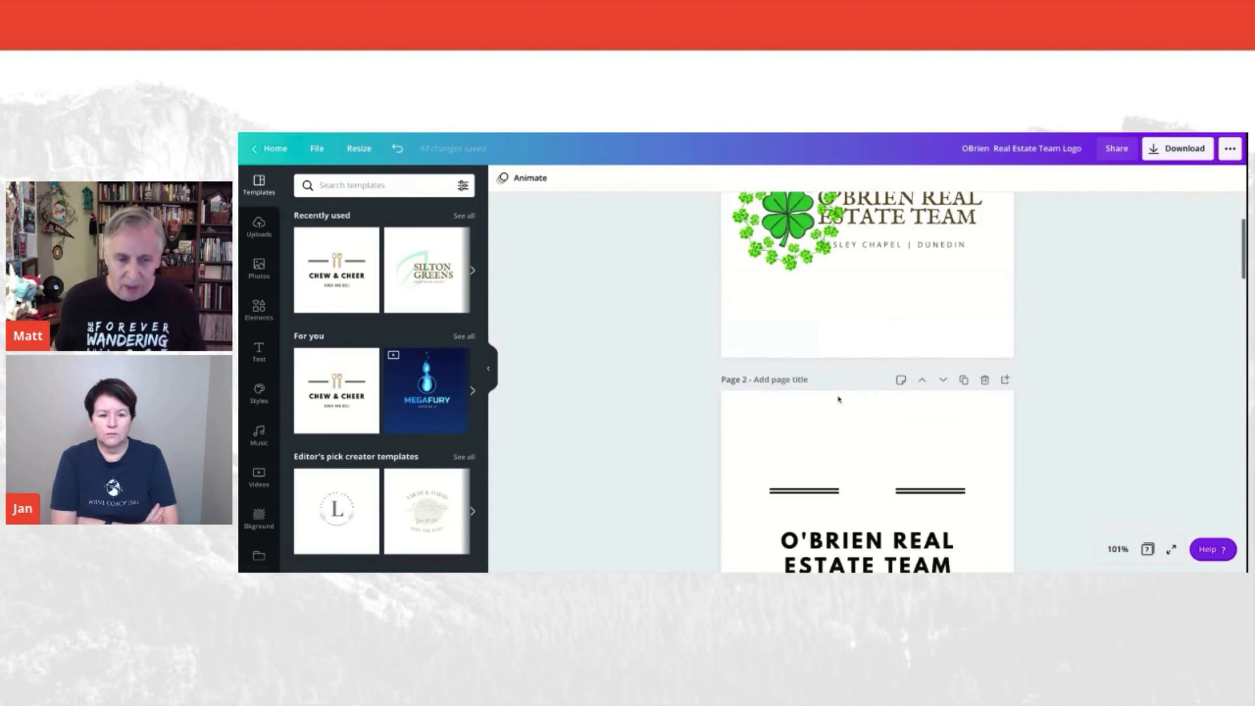
click(788, 297)
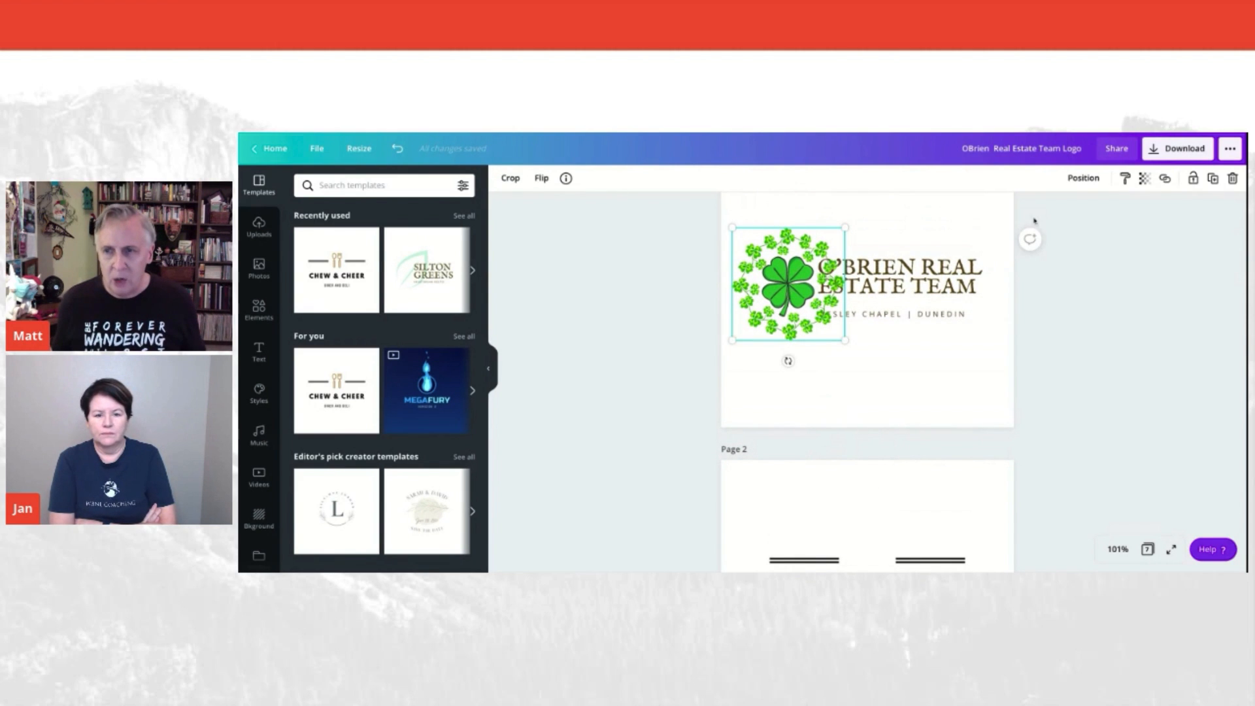
click(1077, 182)
Copy the pale green clover from the page 3 logo and paste it onto page 2.
scroll(898, 384, down, 8)
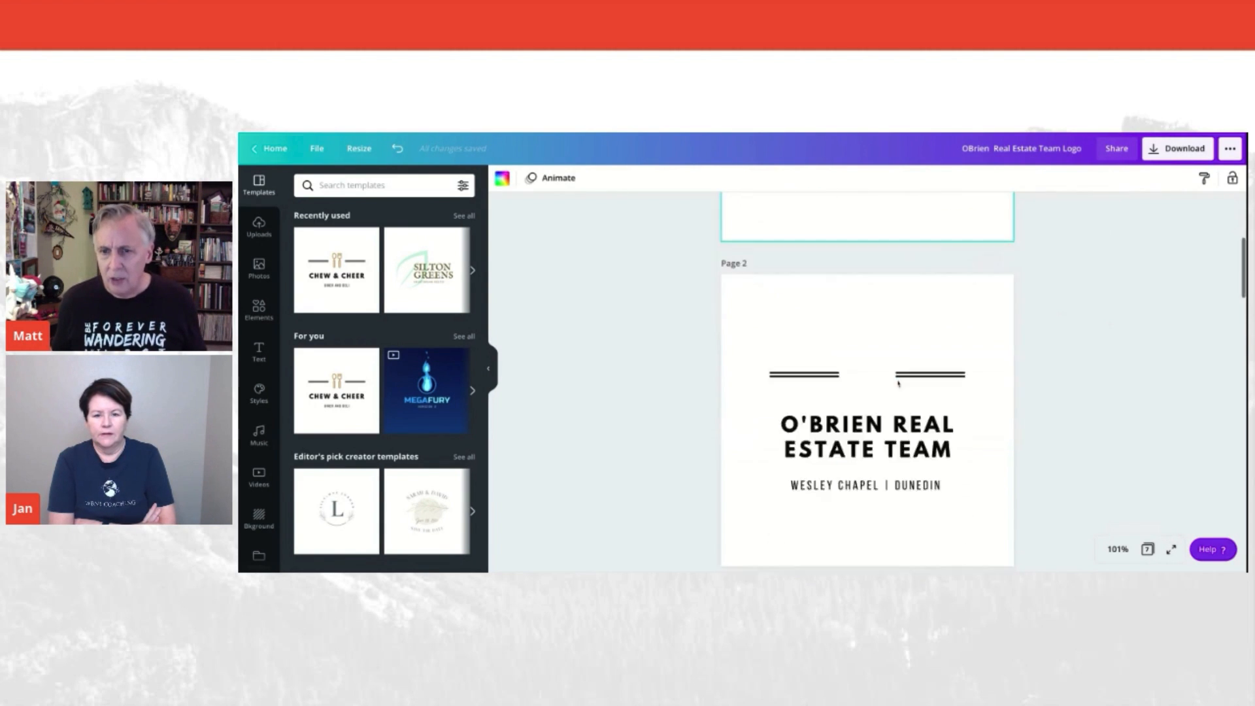
click(786, 296)
right_click(786, 296)
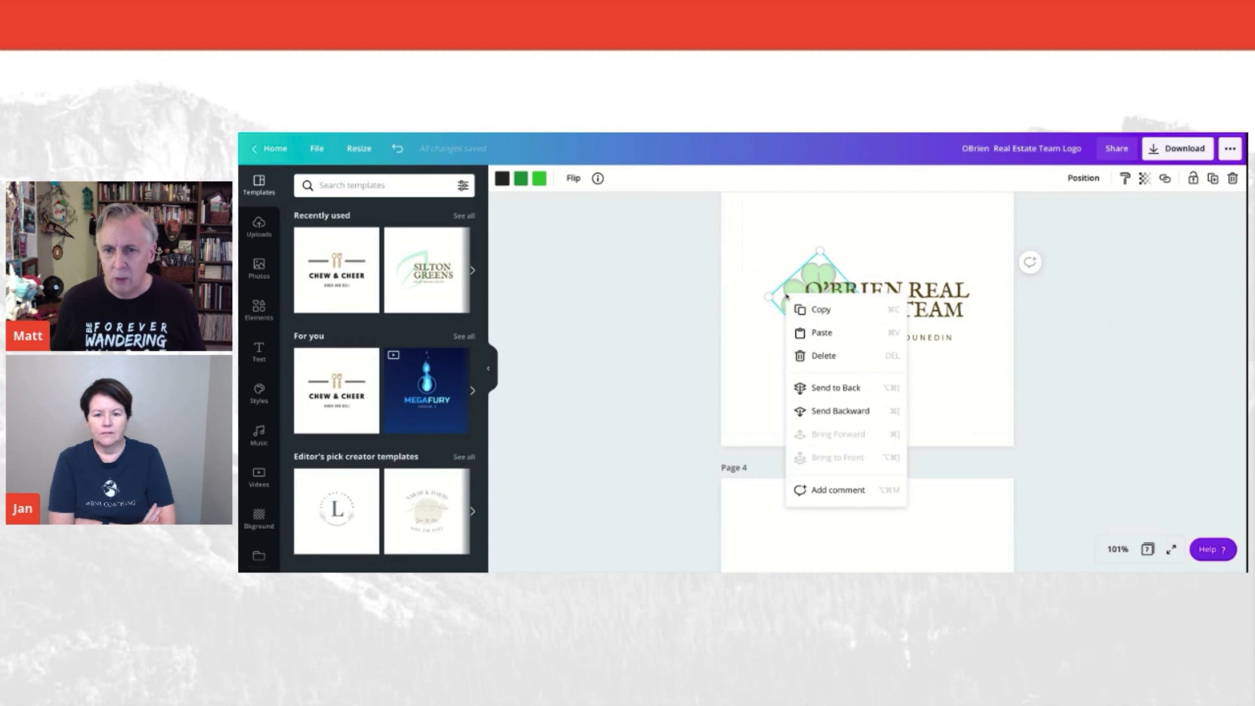
click(809, 311)
scroll(812, 315, up, 8)
scroll(812, 314, down, 4)
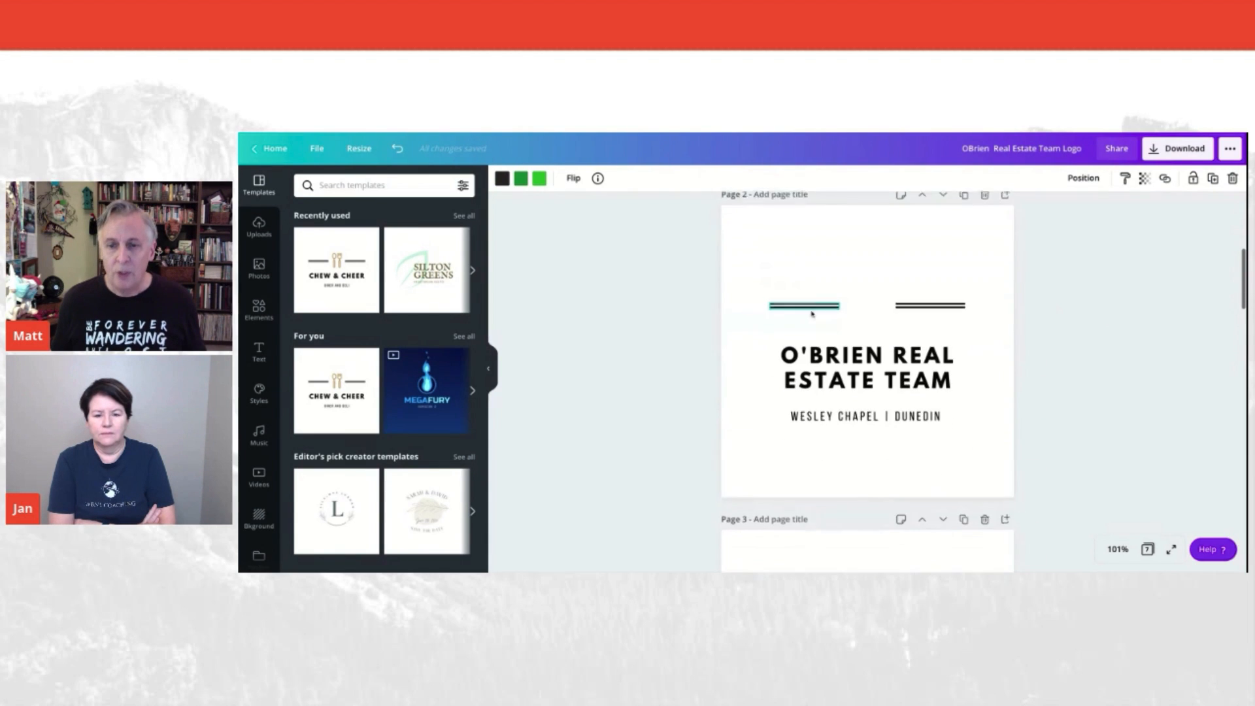
click(813, 232)
right_click(814, 234)
click(842, 268)
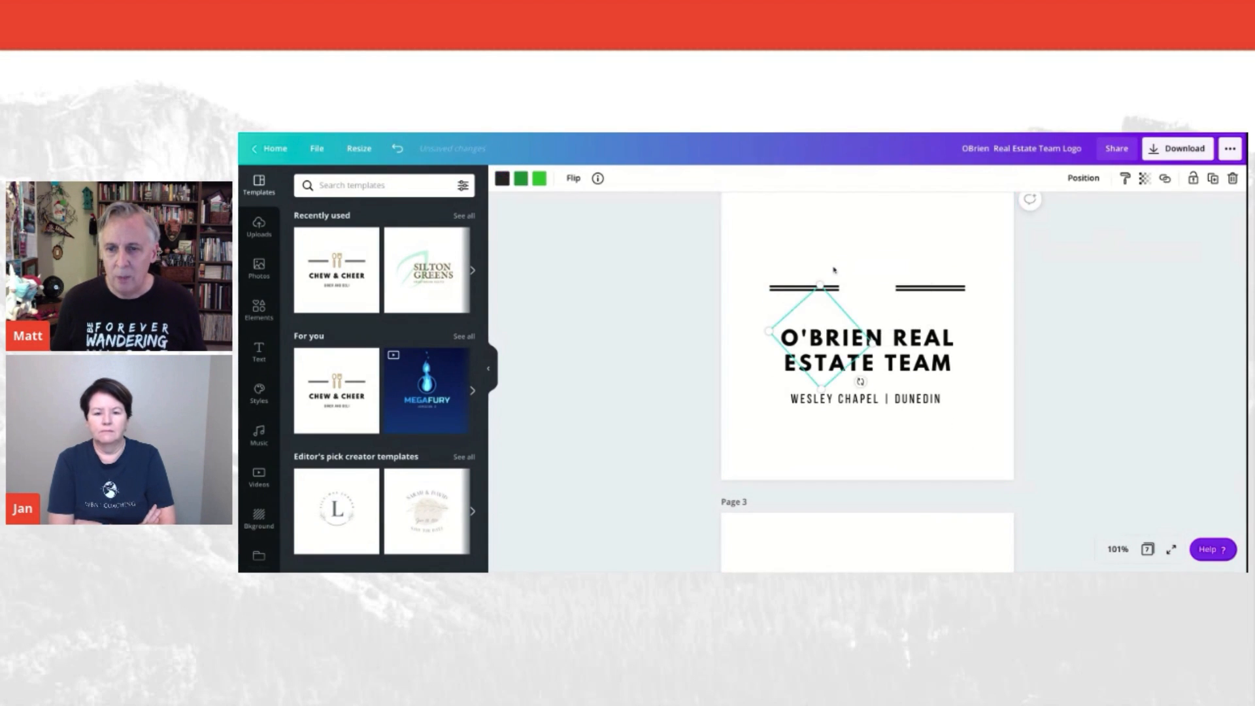
Shrink the pasted clover and center it in the gap between the two double lines on page 2.
drag(806, 314, 840, 272)
drag(918, 297, 862, 295)
click(825, 319)
click(866, 300)
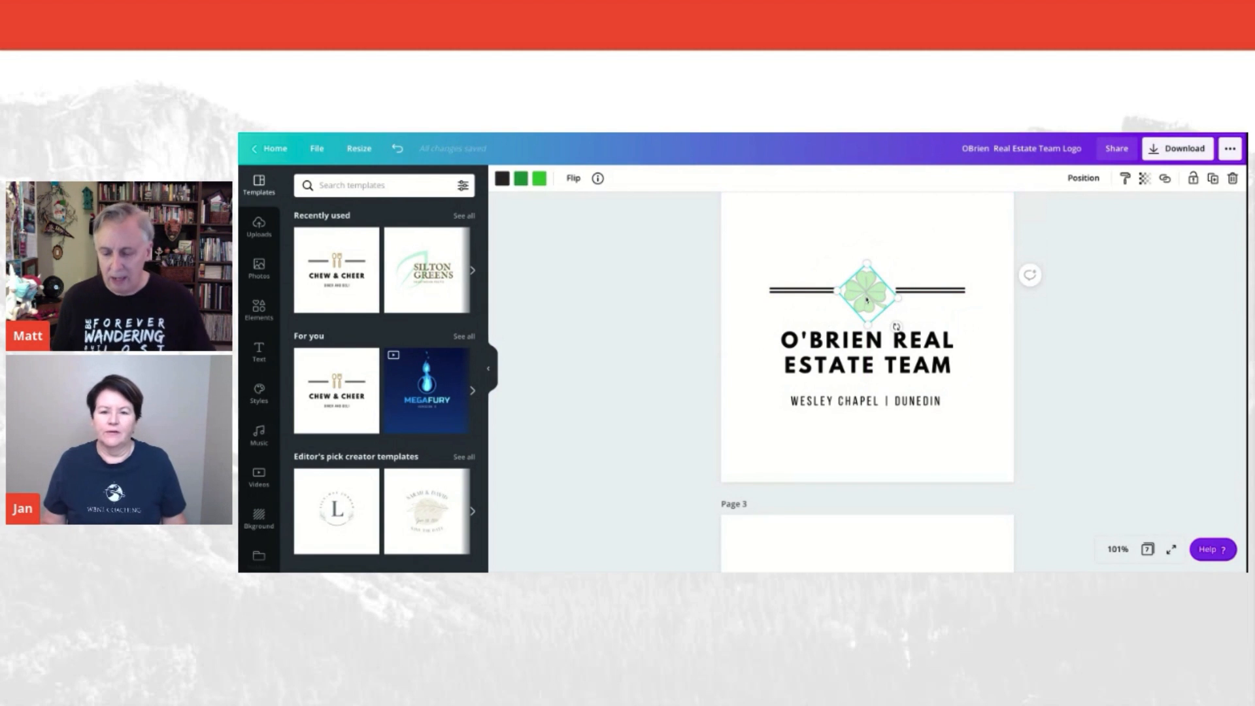
click(969, 317)
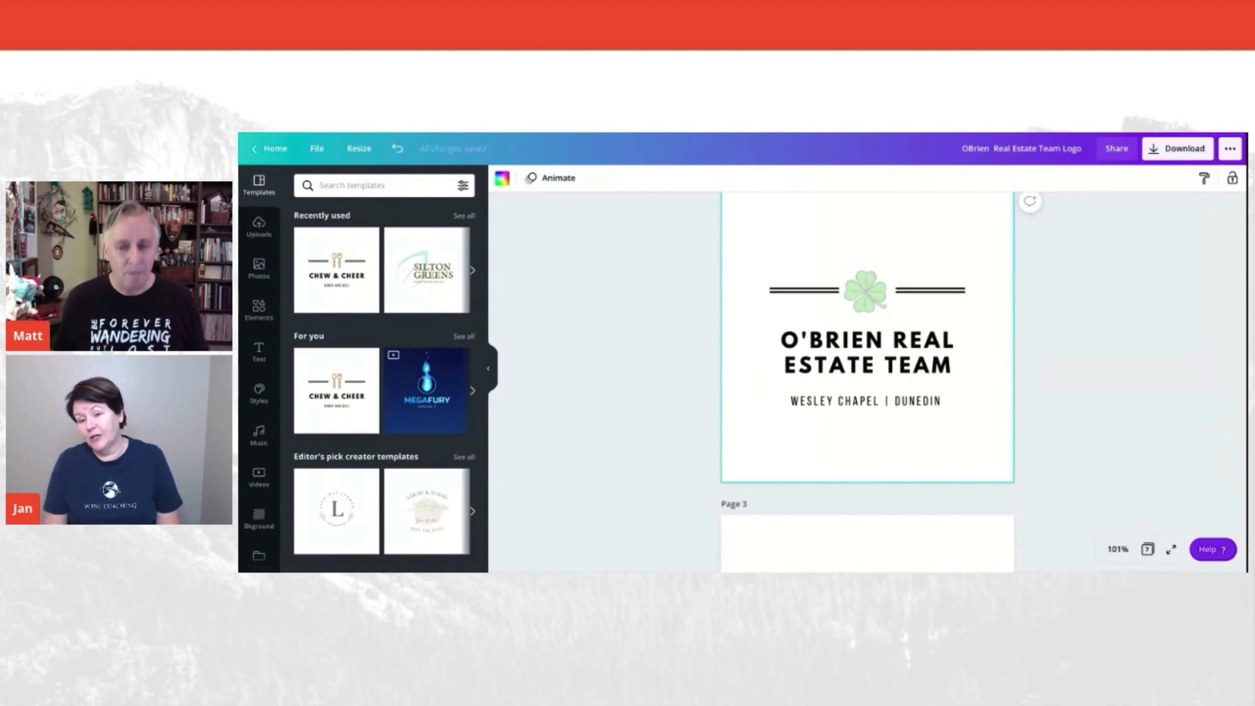
Check the font of the page 1 team name and set the page 2 team name to IM Fell English SC.
scroll(843, 392, up, 2)
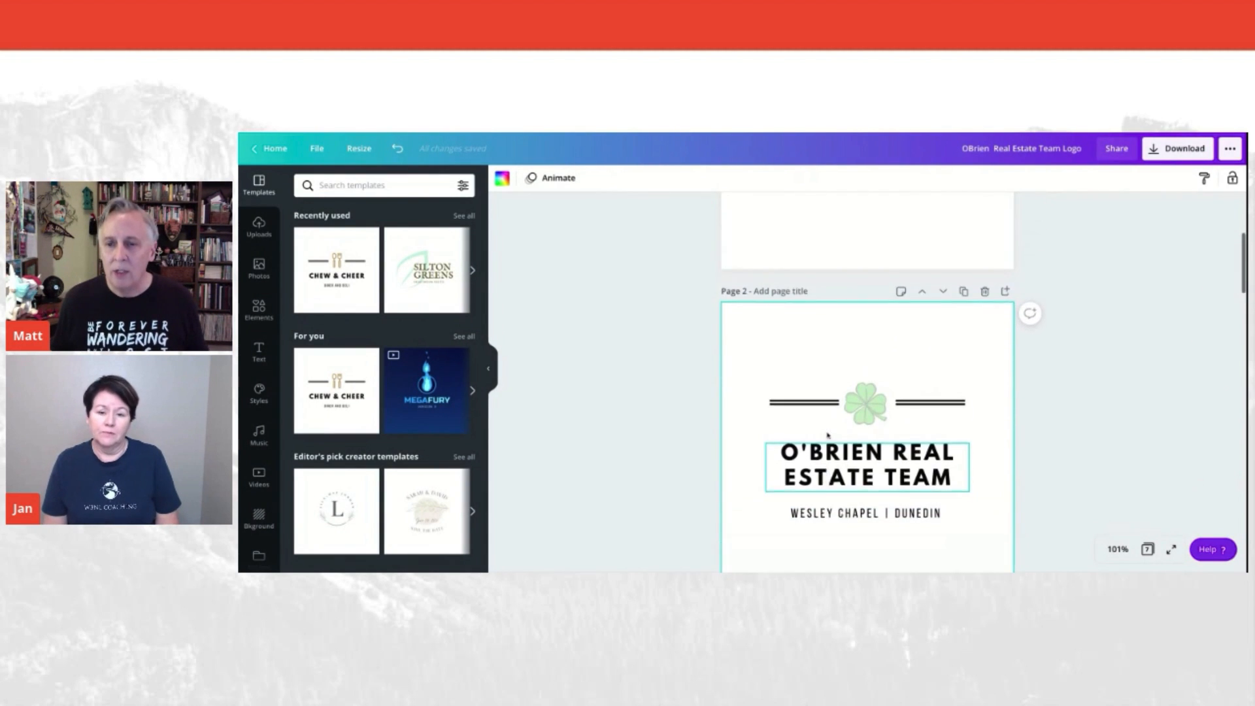
scroll(827, 434, up, 3)
click(903, 262)
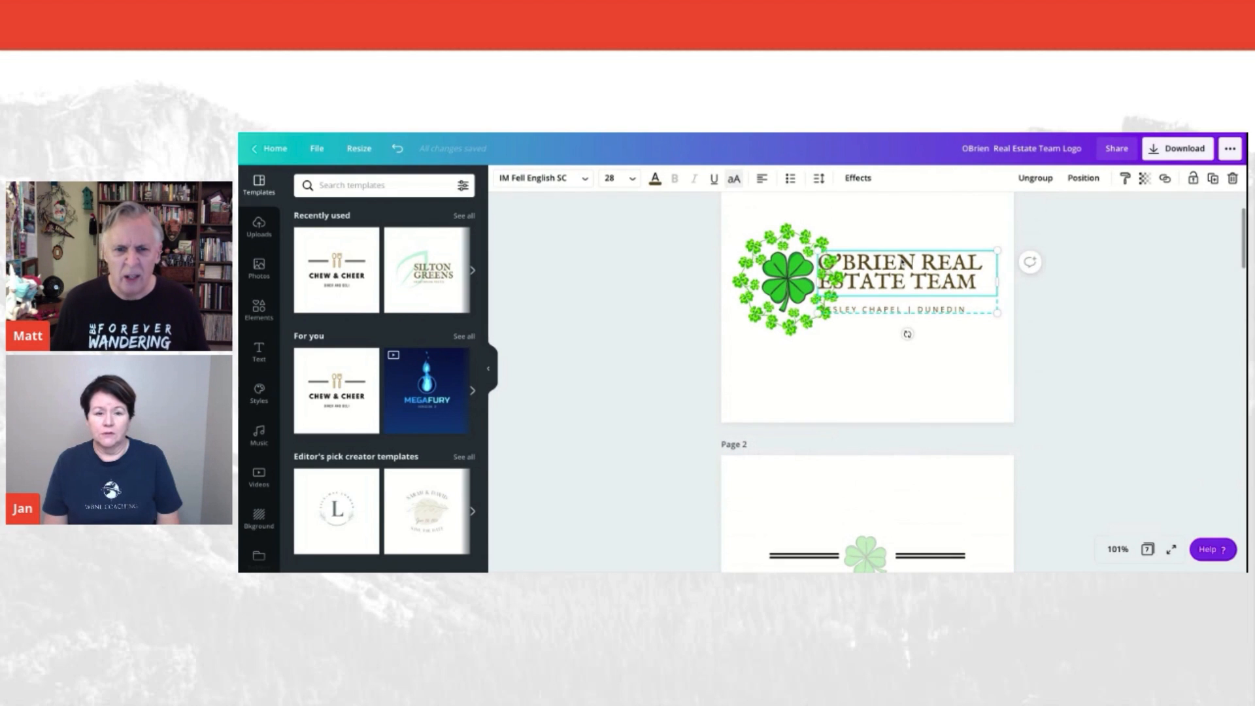
scroll(869, 392, down, 3)
click(847, 445)
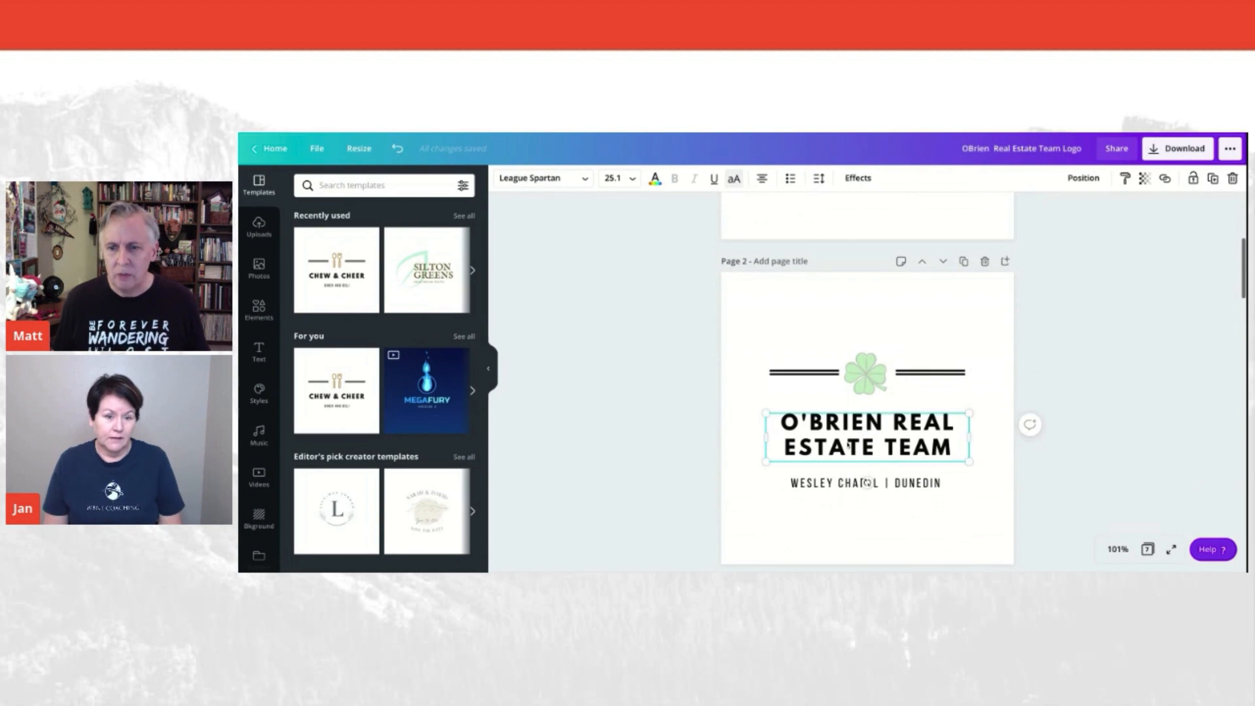
drag(779, 423, 960, 451)
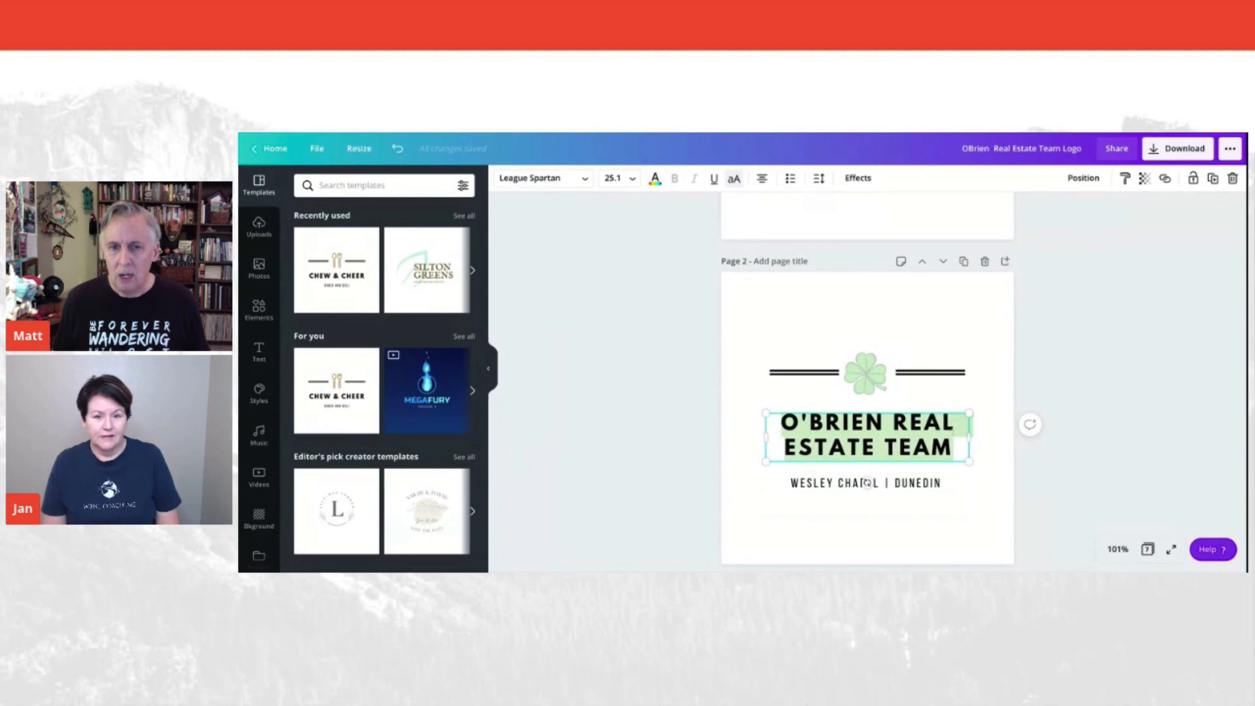
click(589, 180)
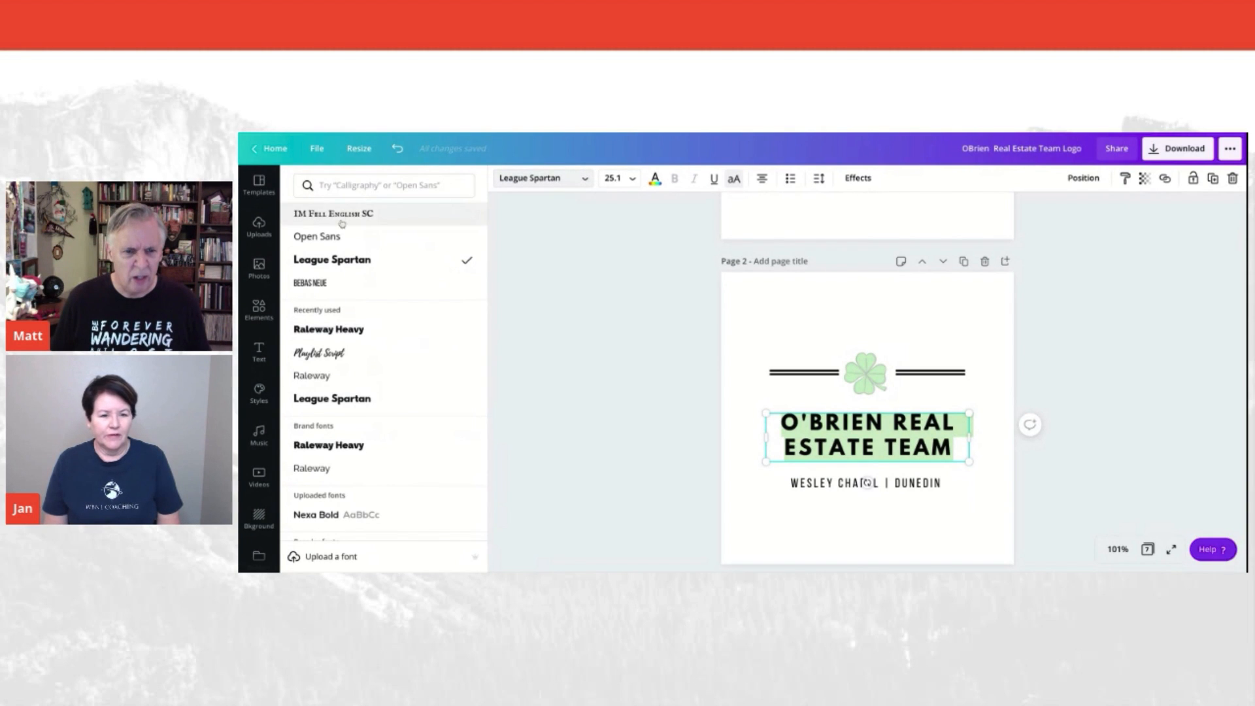
click(341, 219)
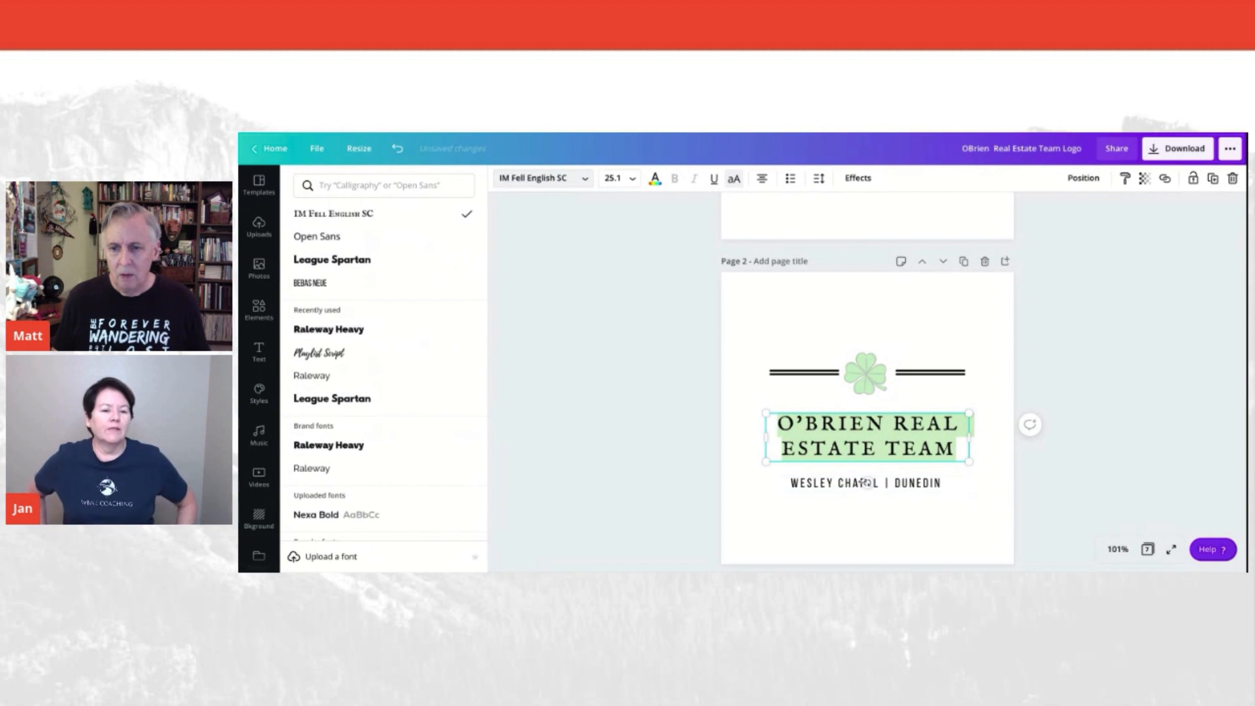
Set the page 2 Wesley Chapel | Dunedin tagline to IM Fell English SC at size 12.
triple_click(830, 485)
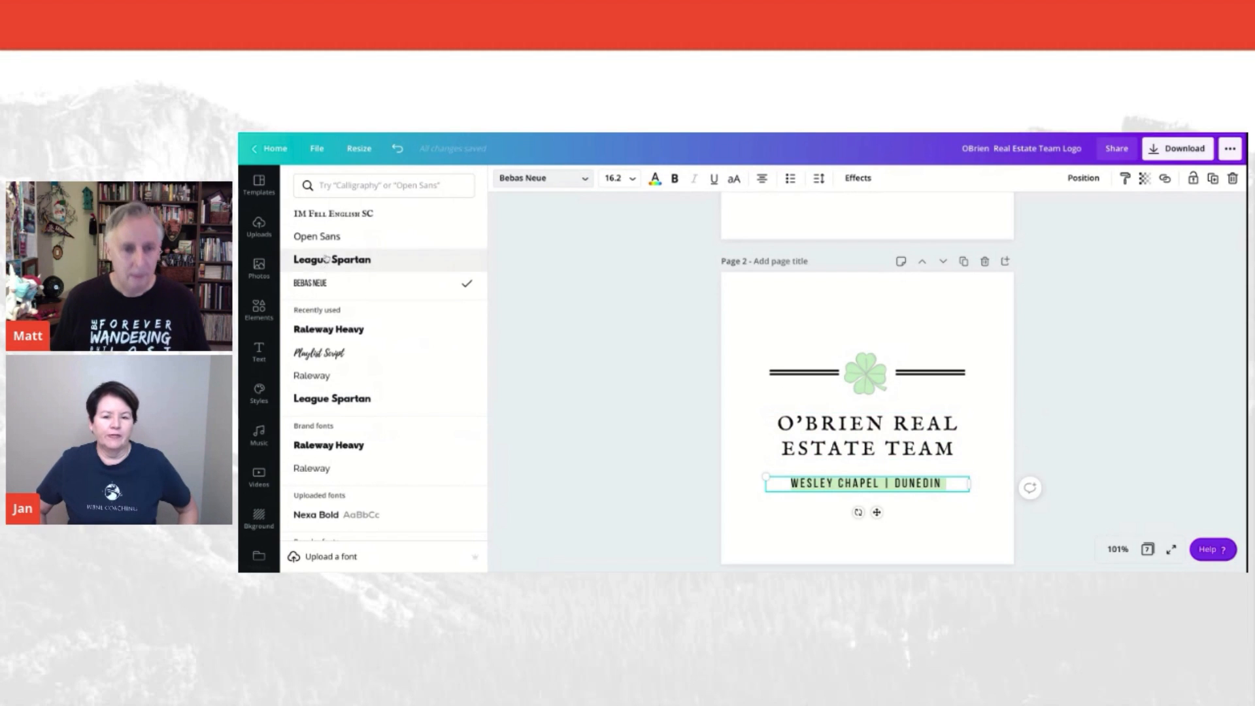
click(333, 213)
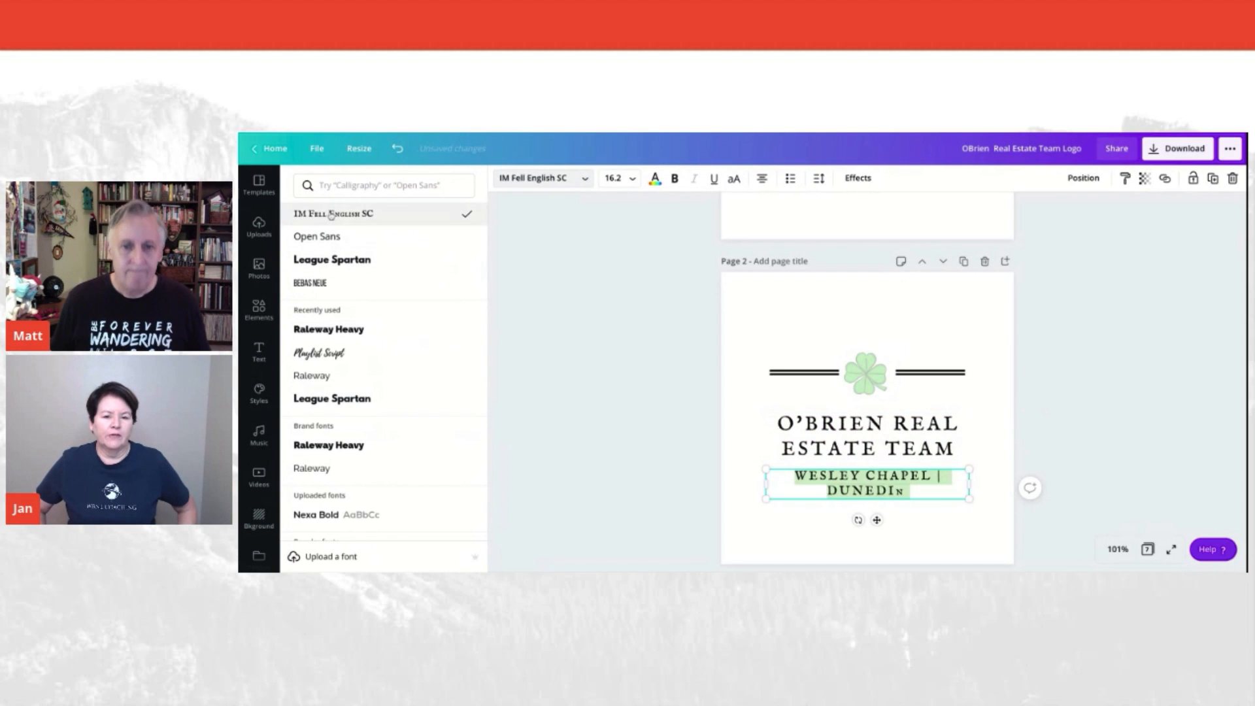
click(634, 184)
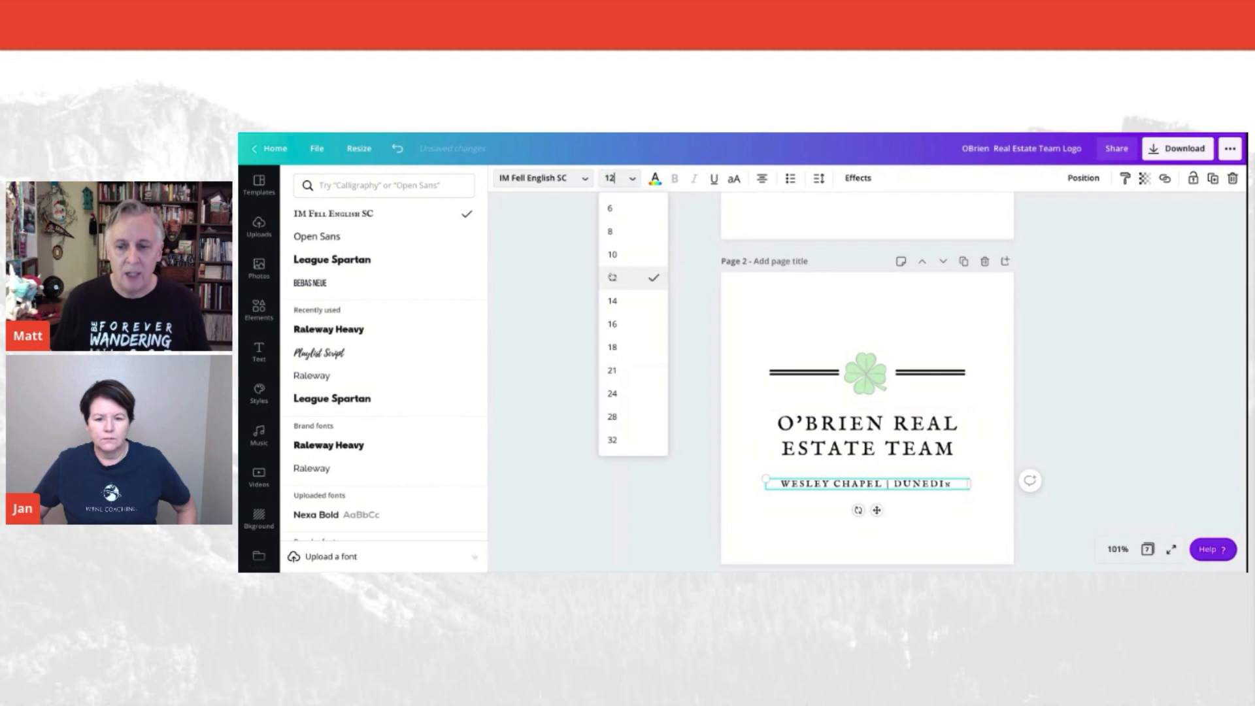
click(612, 277)
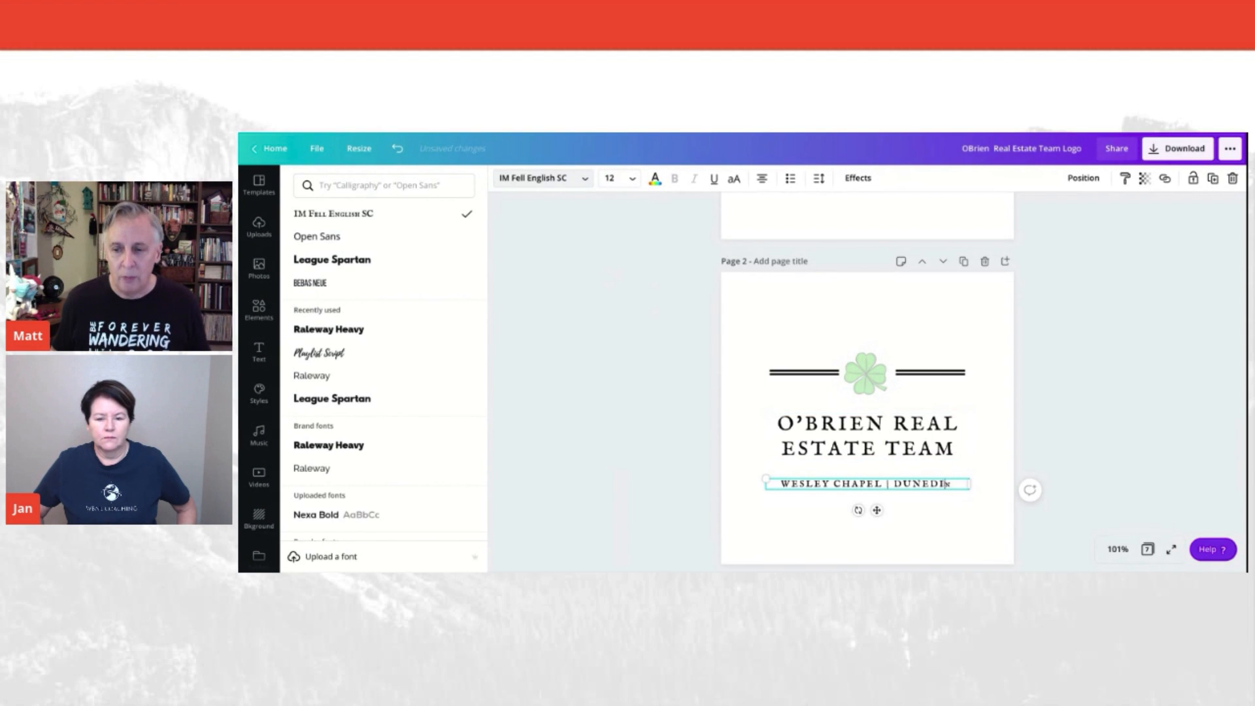
Retype the end of the page 2 tagline in full capitals so it reads DUNEDIN.
text(N)
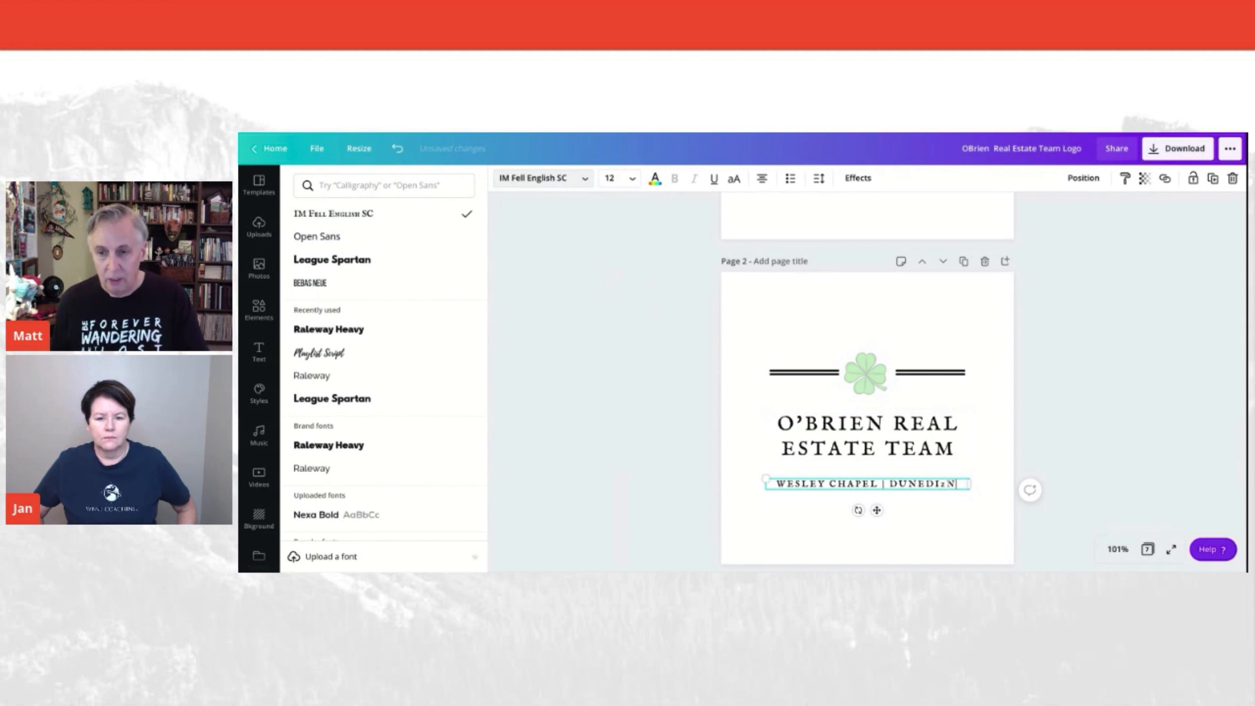
key(BackSpace)
key(BackSpace)
key(BackSpace)
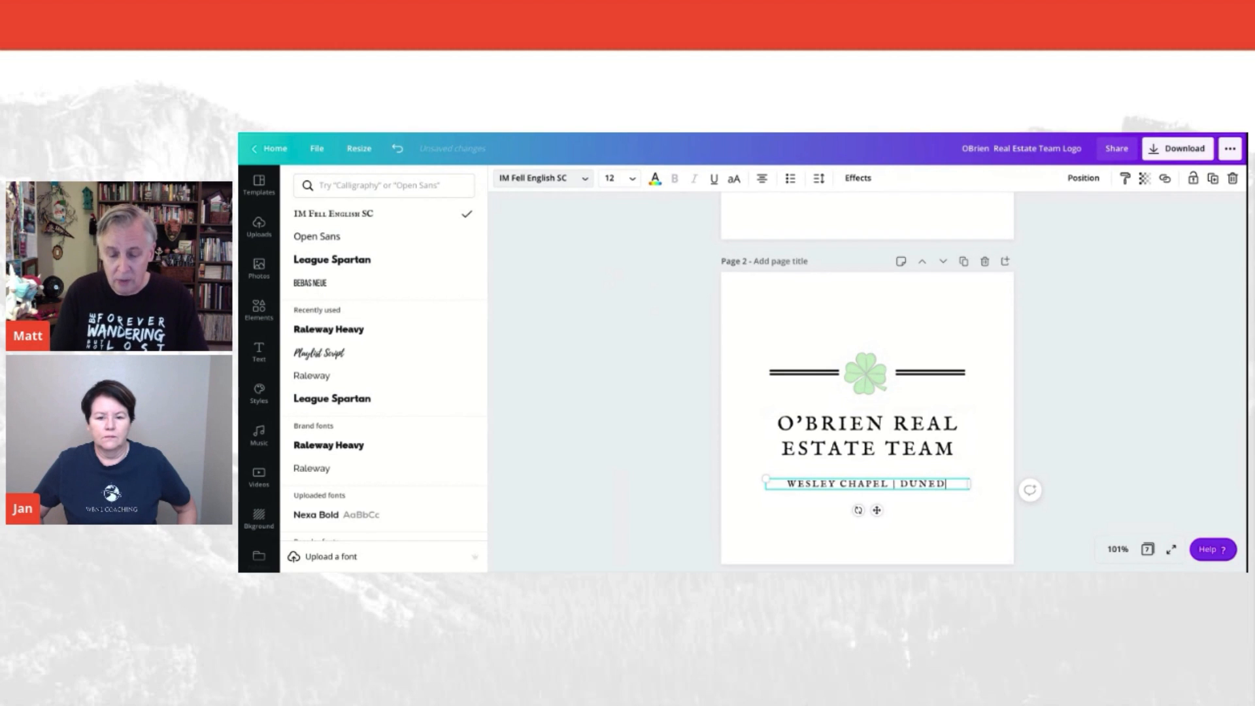
text(IN)
key(Escape)
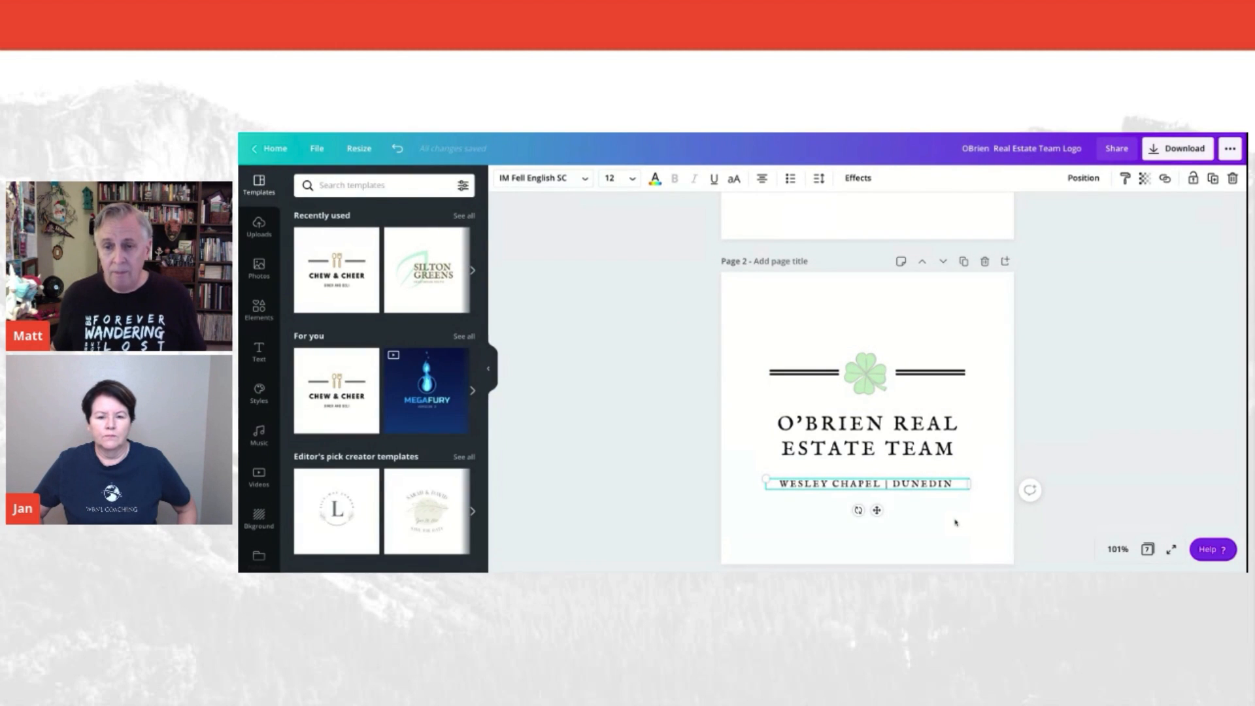
click(953, 530)
Move the page 2 team name up closer to the clover and the tagline up directly beneath the name.
drag(866, 449, 866, 438)
mouse_move(861, 484)
mouse_down()
mouse_move(855, 433)
mouse_move(851, 464)
mouse_up()
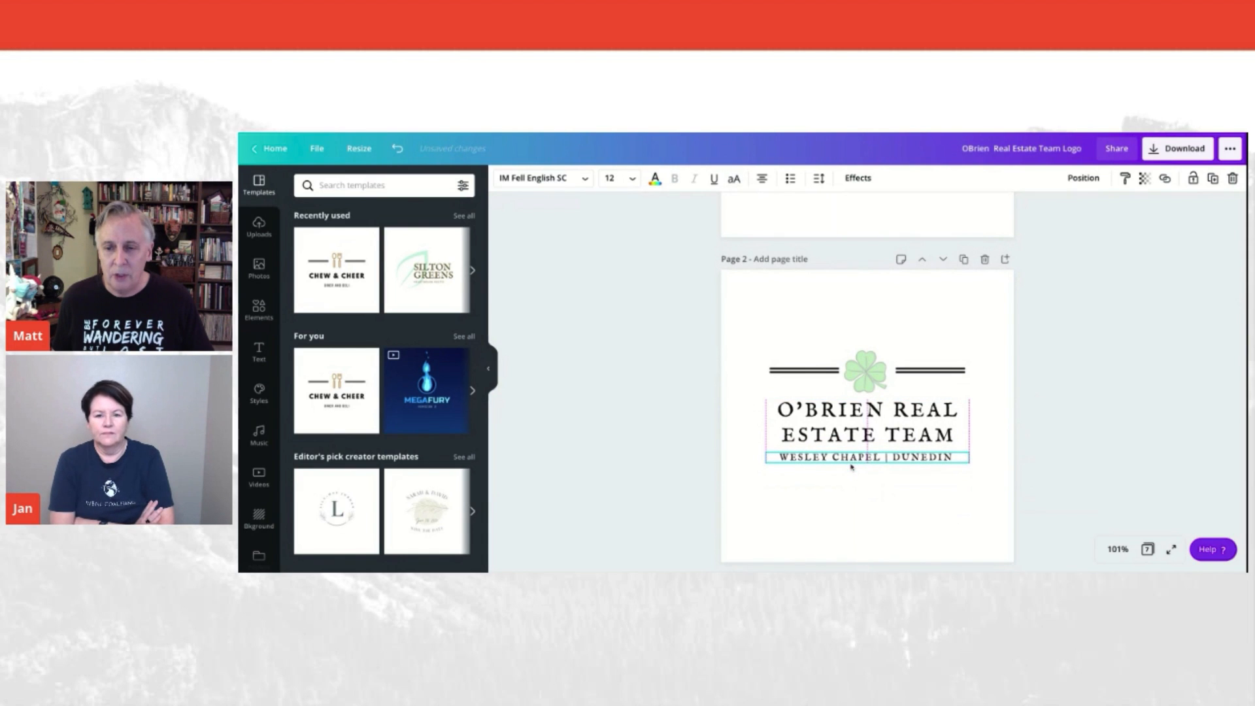
click(843, 503)
Recolor both double lines beside the page 2 clover with the light green from the document colors.
click(808, 371)
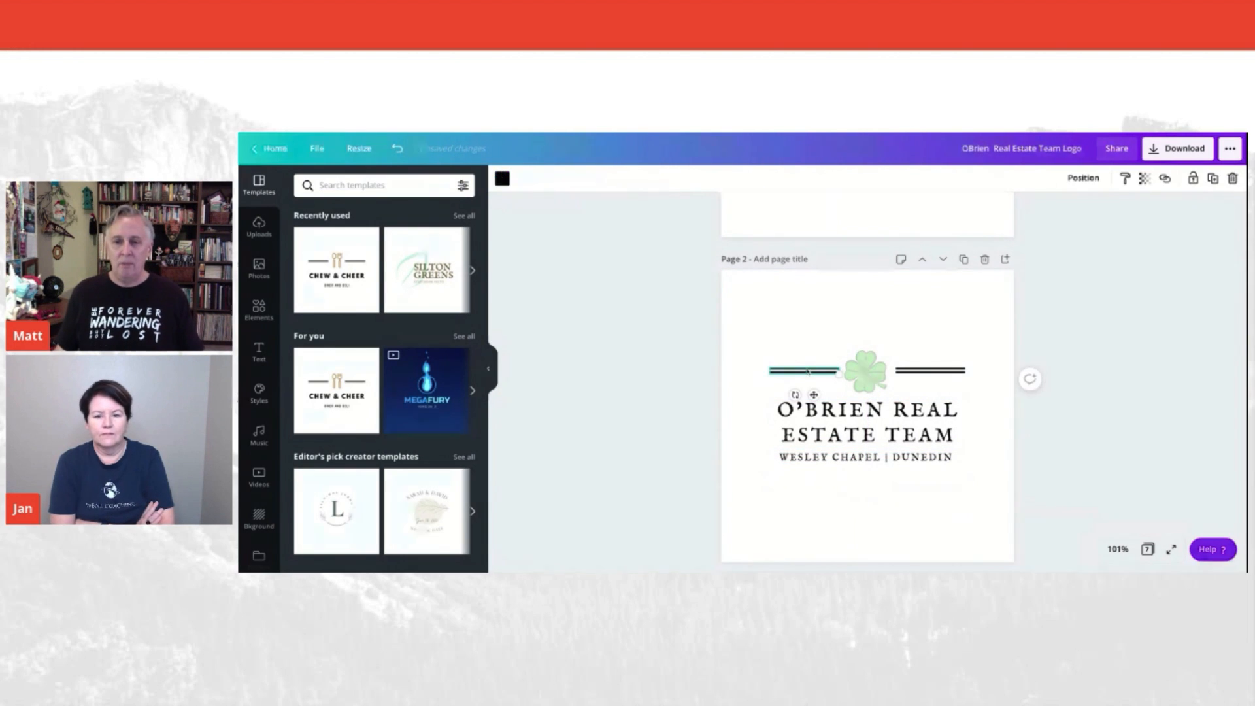
click(502, 178)
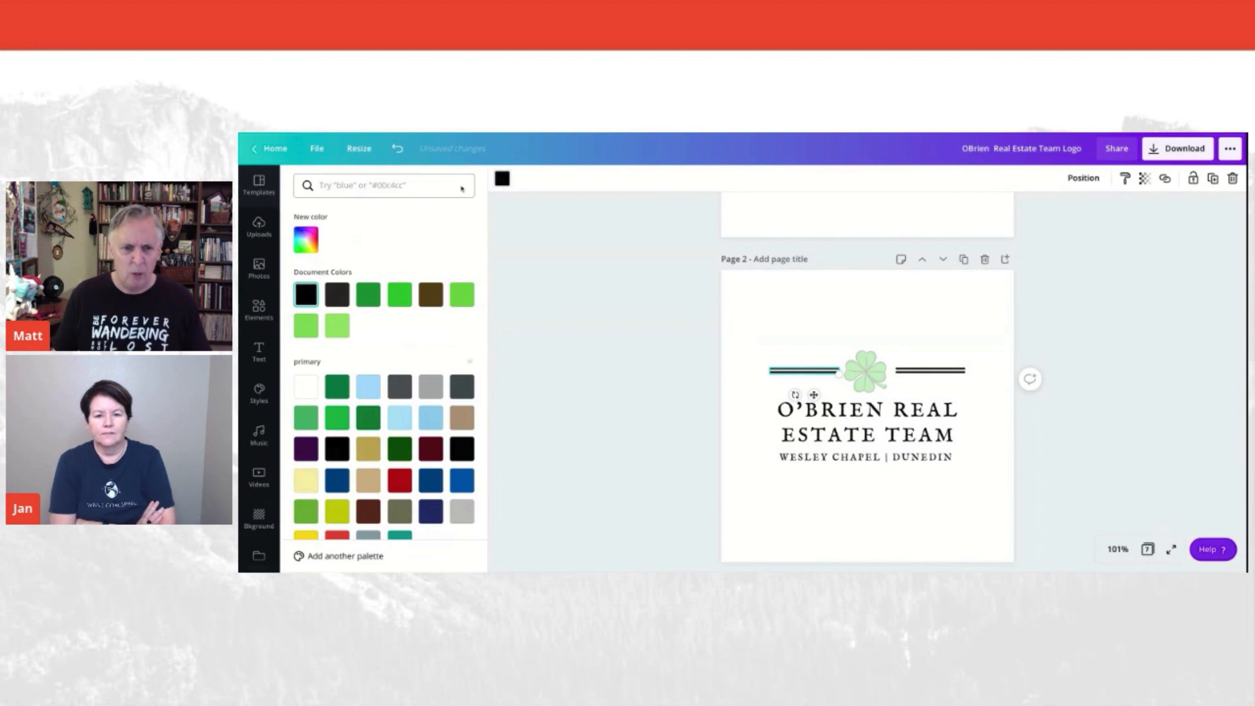
click(306, 325)
click(935, 371)
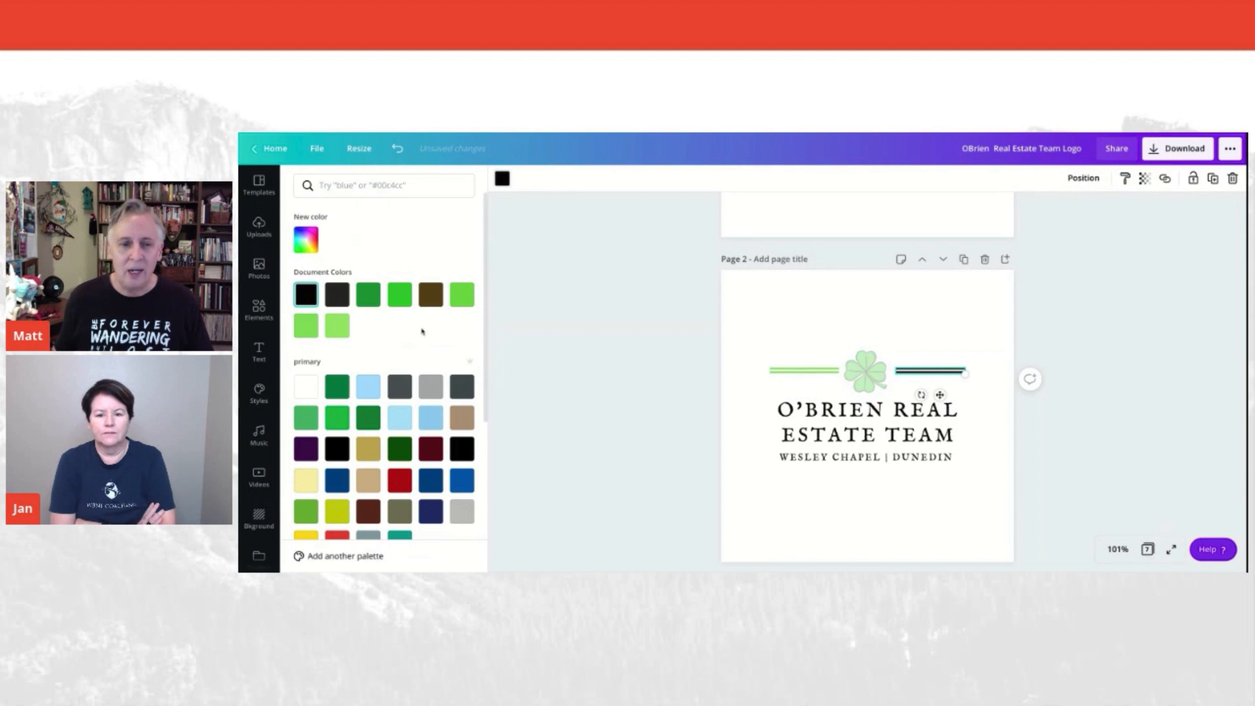
click(306, 326)
click(676, 413)
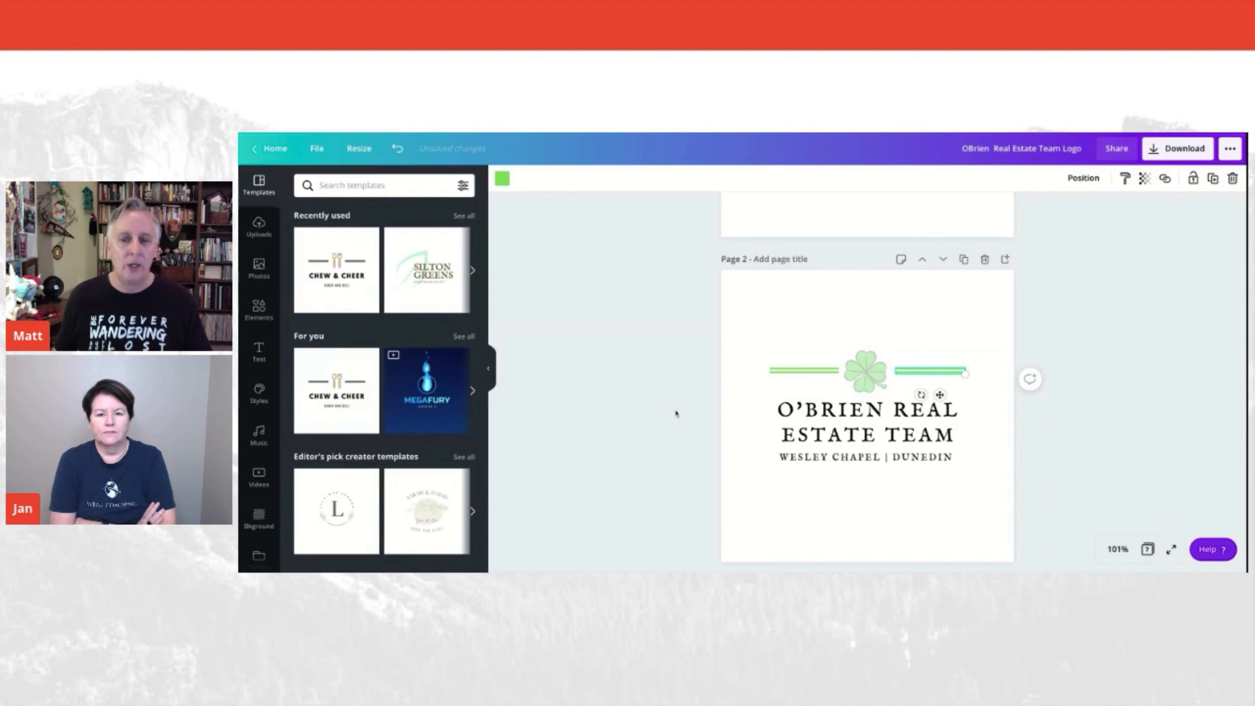
click(874, 490)
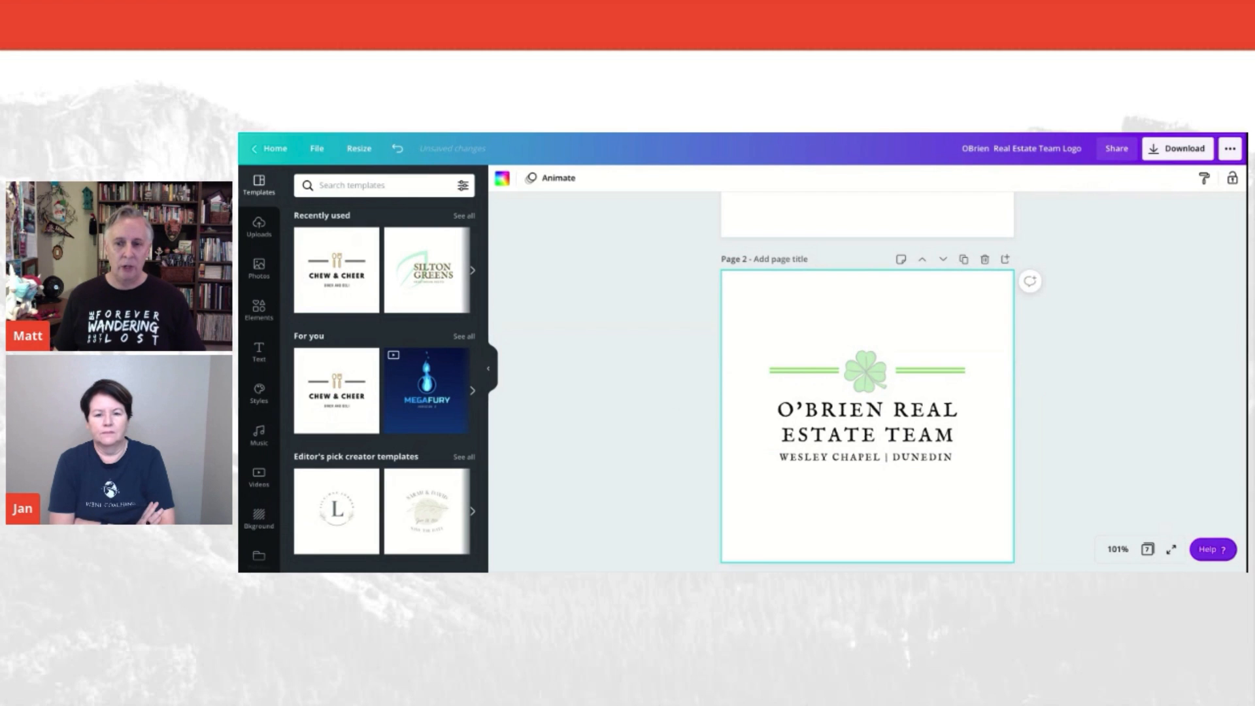